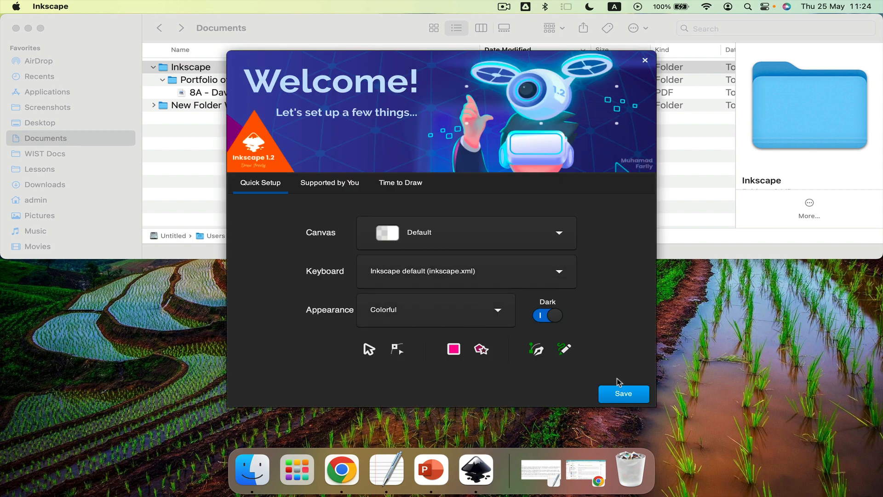
Complete the Inkscape welcome setup with the default settings, create a new document and enlarge its window to fill the screen
{"action": "left_click", "coordinate": [622, 395]}
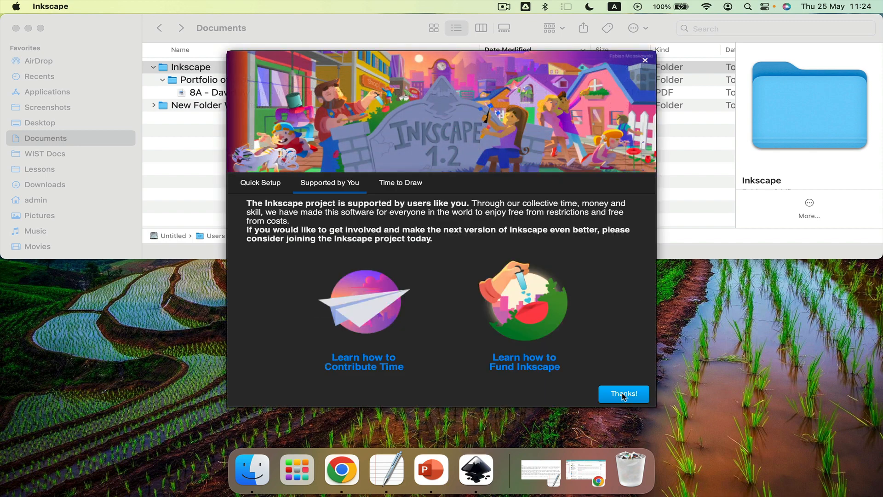
{"action": "left_click", "coordinate": [623, 395]}
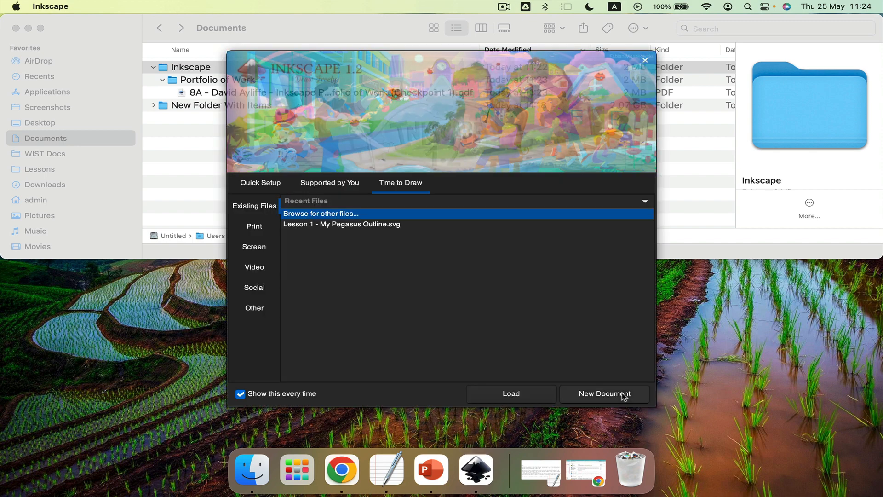
{"action": "left_click", "coordinate": [598, 395]}
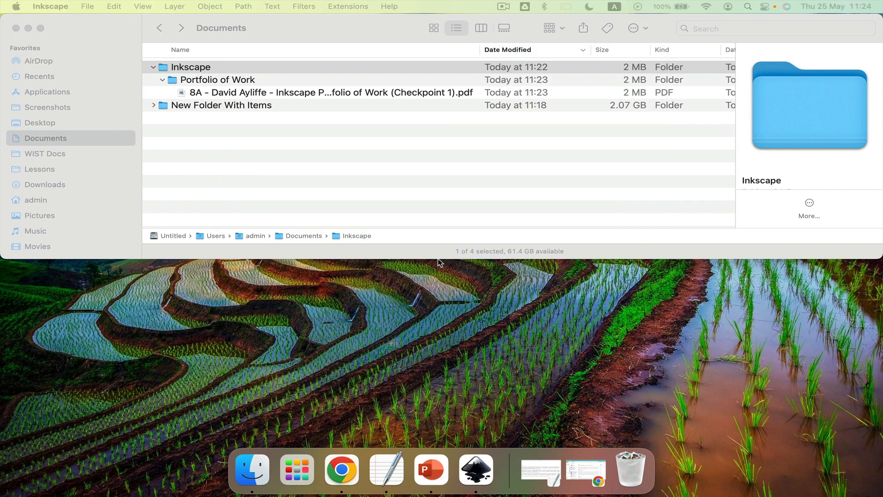
{"action": "left_click_drag", "start_coordinate": [168, 340], "coordinate": [368, 111]}
{"action": "double_click", "coordinate": [368, 111]}
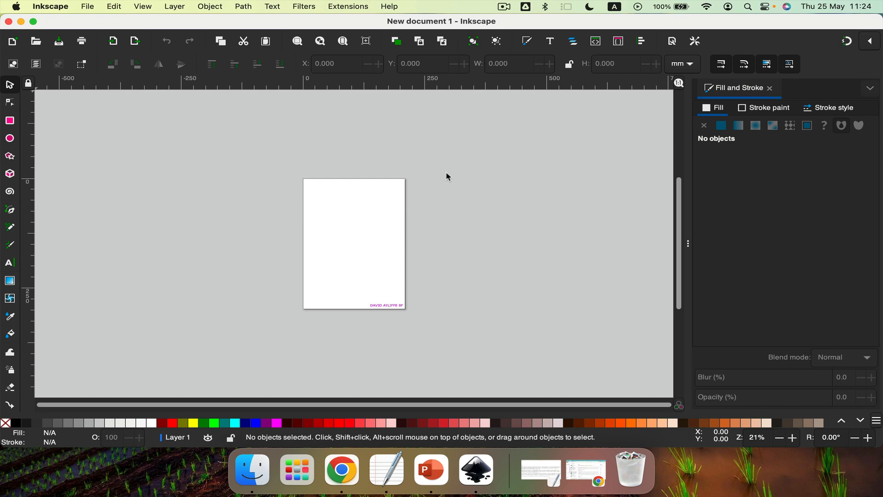
Delete the name and class label from the page's lower corner and close Fill and Stroke
{"action": "scroll", "coordinate": [336, 183], "scroll_direction": "up", "scroll_amount": 5}
{"action": "scroll", "coordinate": [336, 184], "scroll_direction": "down", "scroll_amount": 3}
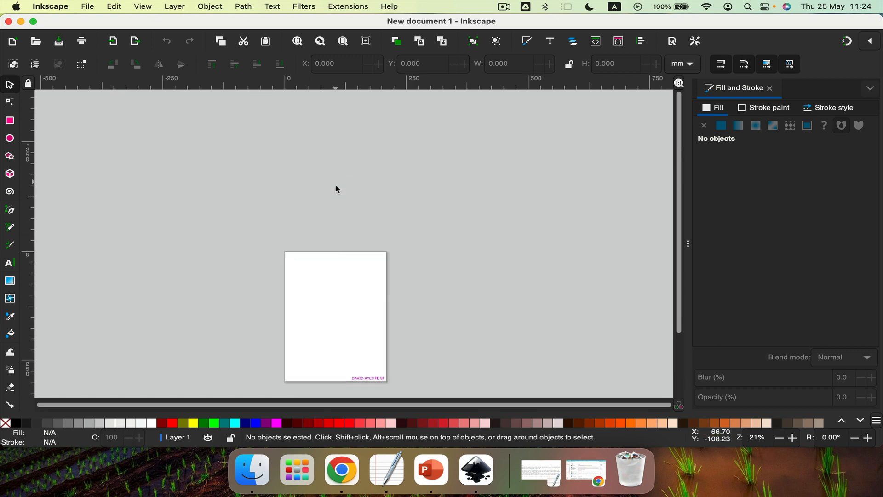
{"action": "left_click", "coordinate": [368, 376]}
{"action": "key", "text": "BackSpace"}
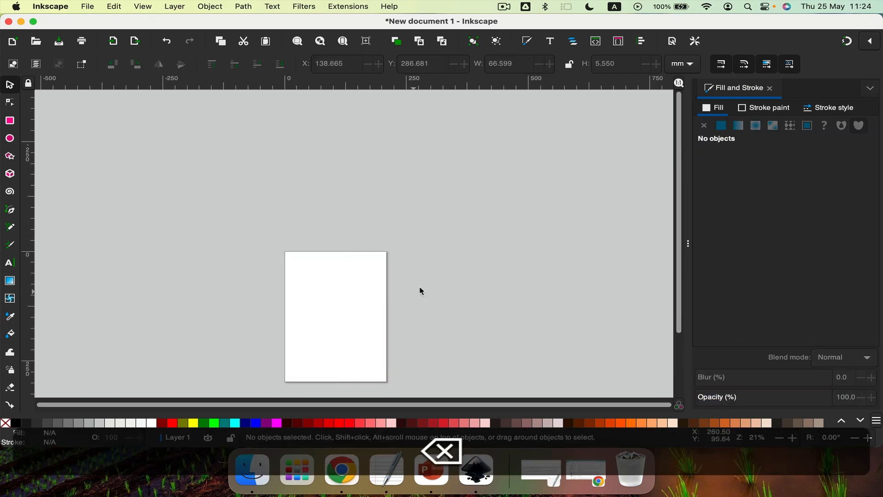
{"action": "scroll", "coordinate": [321, 259], "scroll_direction": "down", "scroll_amount": 3}
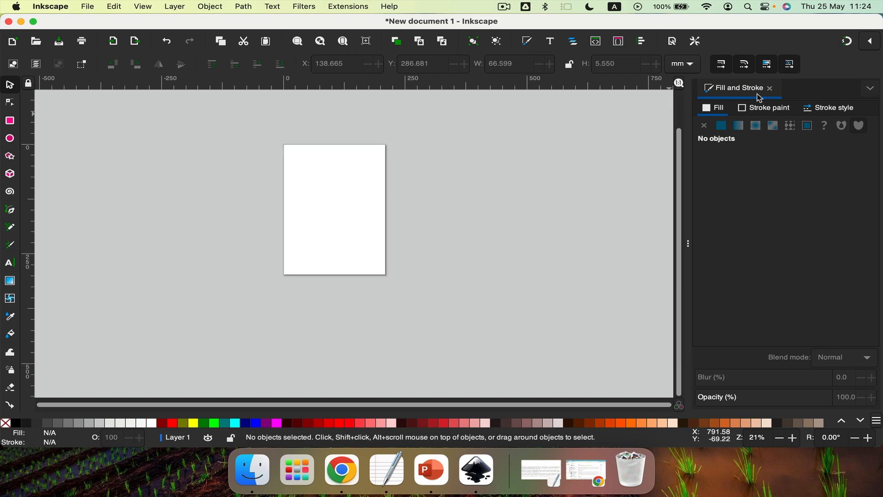
{"action": "left_click", "coordinate": [771, 88]}
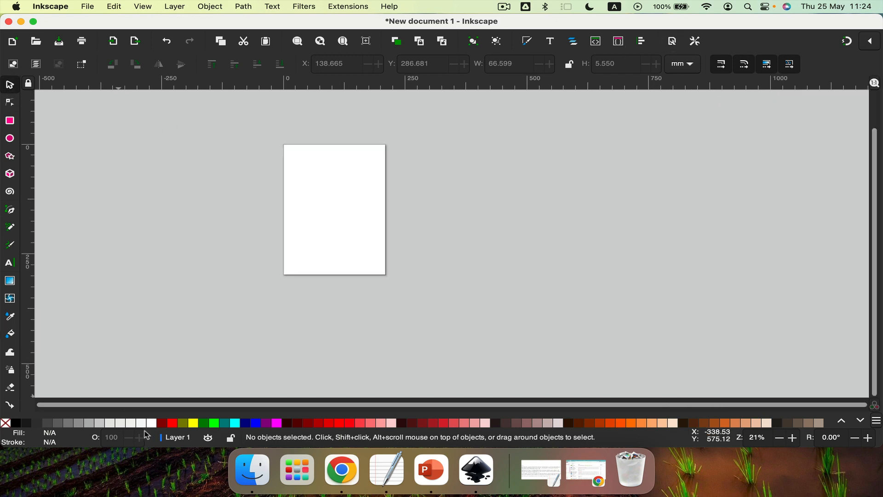
{"action": "left_click", "coordinate": [861, 421]}
{"action": "left_click", "coordinate": [861, 421]}
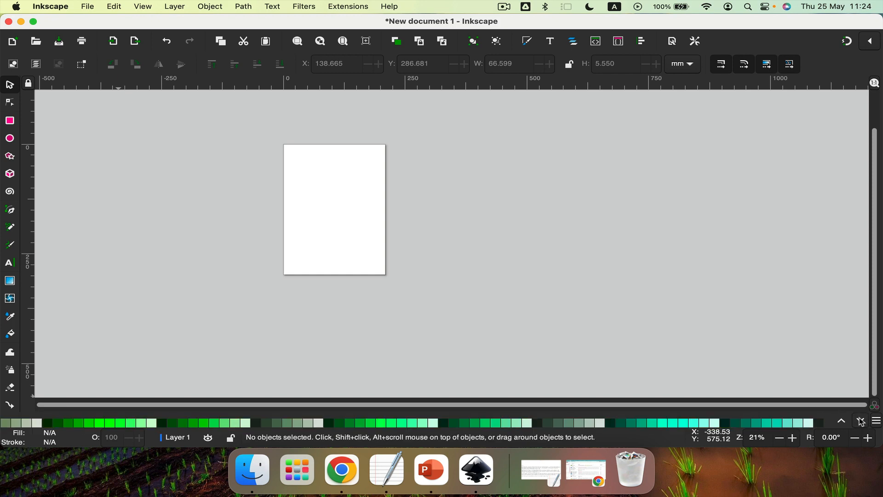
{"action": "left_click", "coordinate": [861, 421]}
{"action": "left_click", "coordinate": [861, 421]}
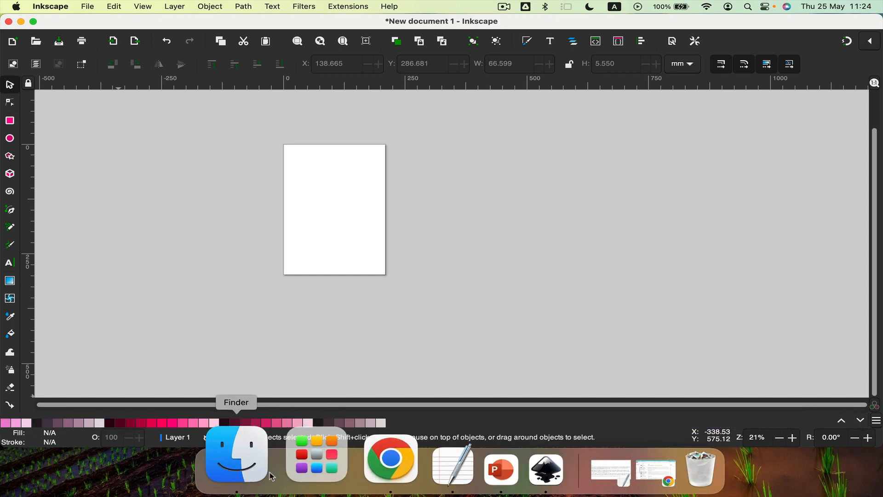
Switch to Finder and open "8D Mickey Mouse - Portfolio of Work (DRAFT).pdf" from New Folder With Items > Inkscape > Portfolio of Work
{"action": "left_click", "coordinate": [250, 469]}
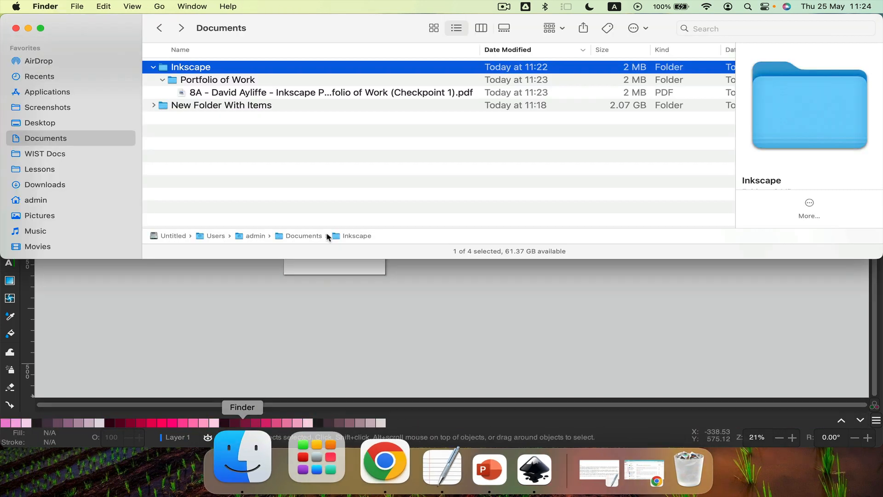
{"action": "double_click", "coordinate": [221, 107]}
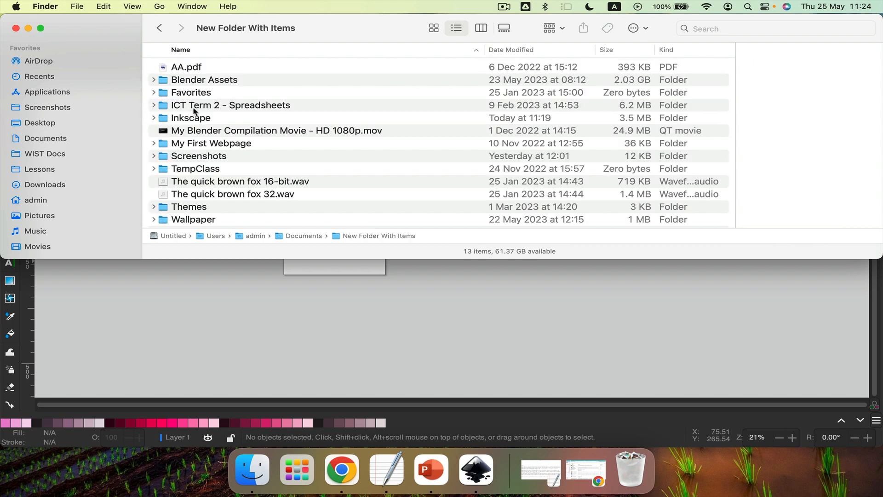
{"action": "double_click", "coordinate": [210, 119]}
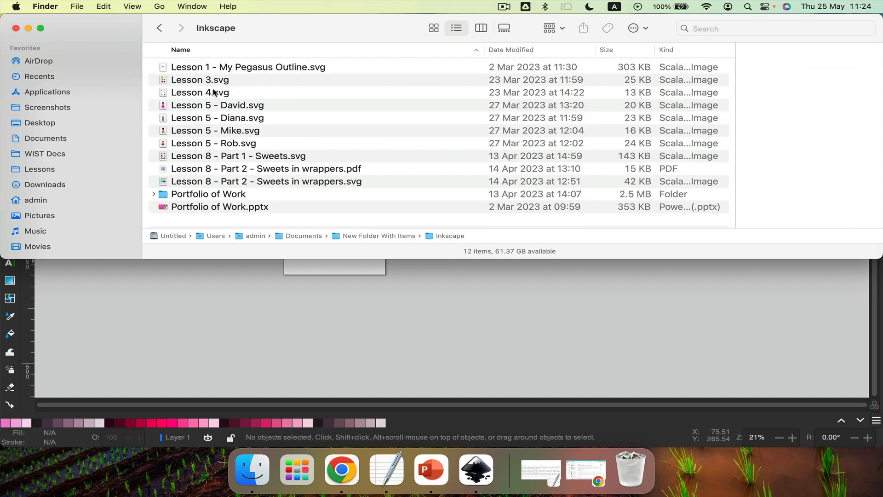
{"action": "double_click", "coordinate": [210, 193]}
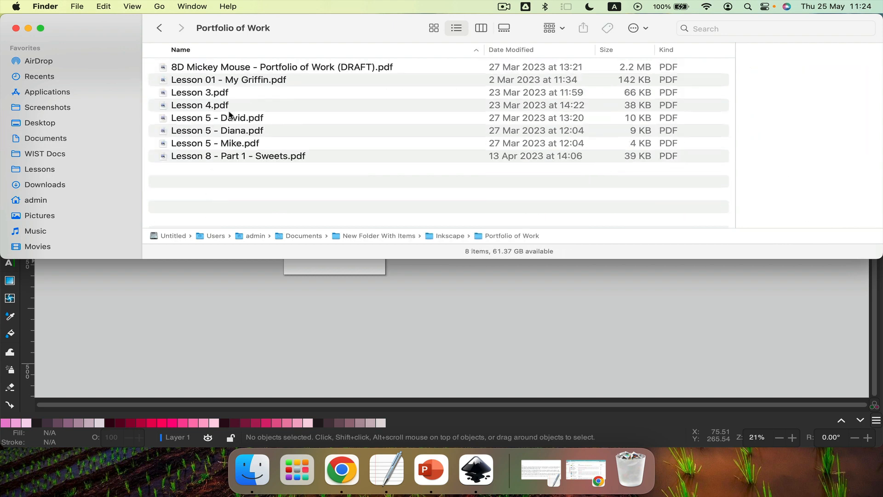
{"action": "double_click", "coordinate": [238, 68]}
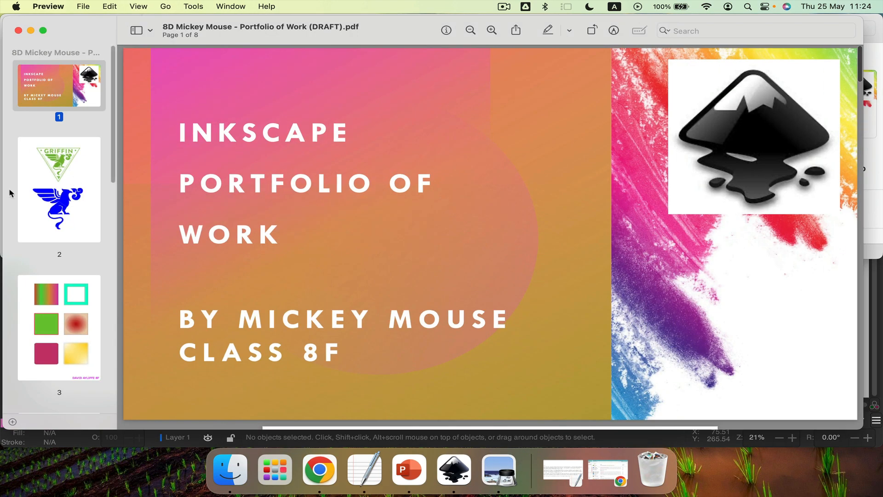
Examine the draft portfolio's pages from the griffin page through the last one, and close the PDF
{"action": "left_click", "coordinate": [59, 180]}
{"action": "scroll", "coordinate": [292, 191], "scroll_direction": "down", "scroll_amount": 2}
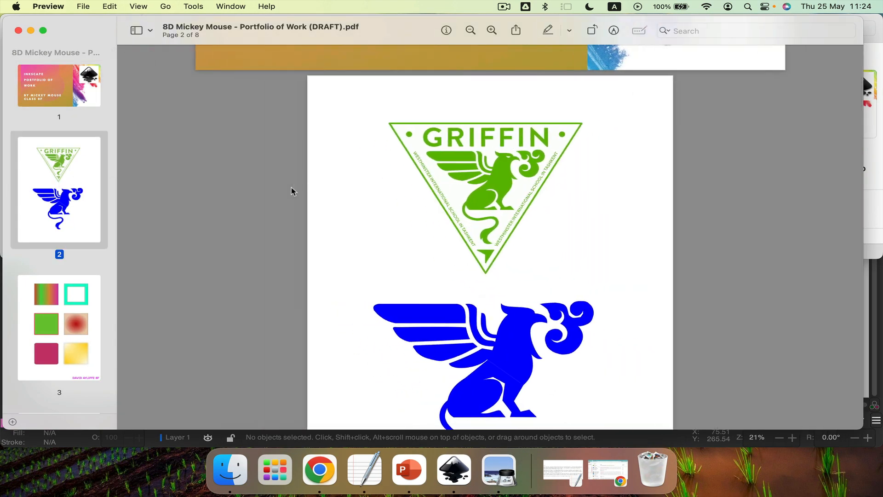
{"action": "scroll", "coordinate": [291, 191], "scroll_direction": "down", "scroll_amount": 5}
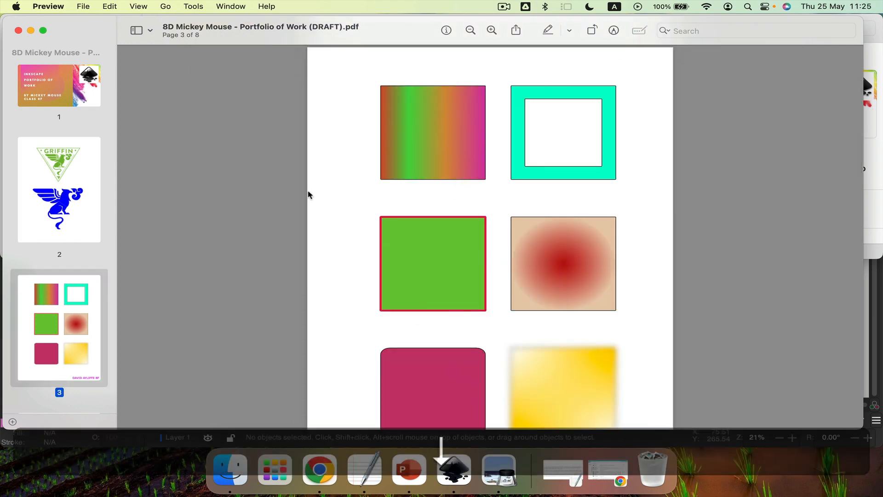
{"action": "scroll", "coordinate": [308, 194], "scroll_direction": "down", "scroll_amount": 8}
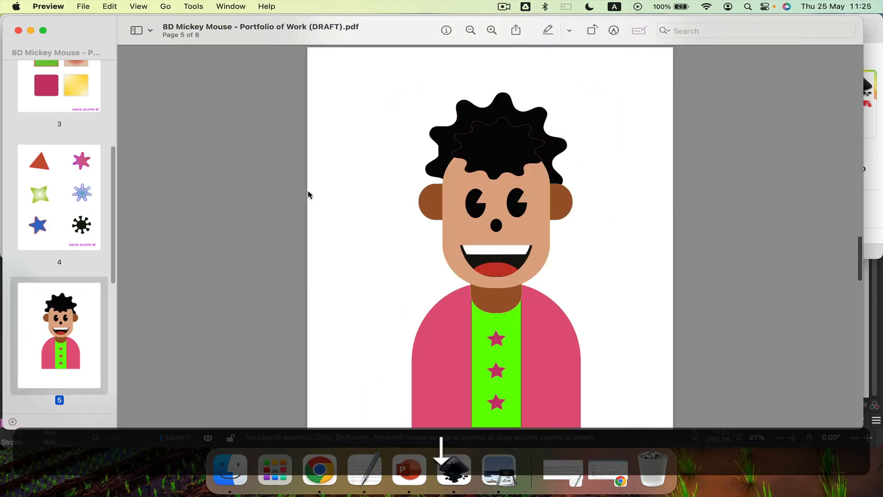
{"action": "scroll", "coordinate": [309, 194], "scroll_direction": "down", "scroll_amount": 5}
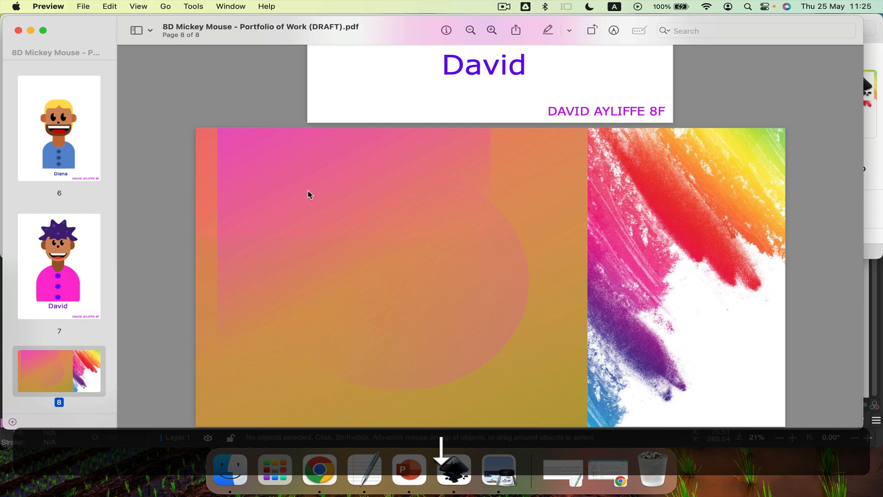
{"action": "left_click", "coordinate": [16, 31]}
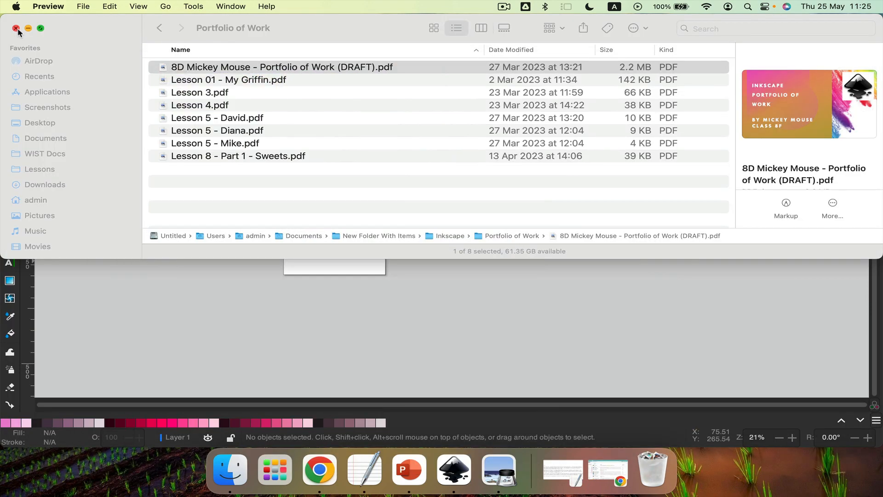
Open the 832 KB class 9C student's Inkscape Portfolio of Work (Checkpoint 2) PDF from the Downloads folder
{"action": "left_click", "coordinate": [112, 37]}
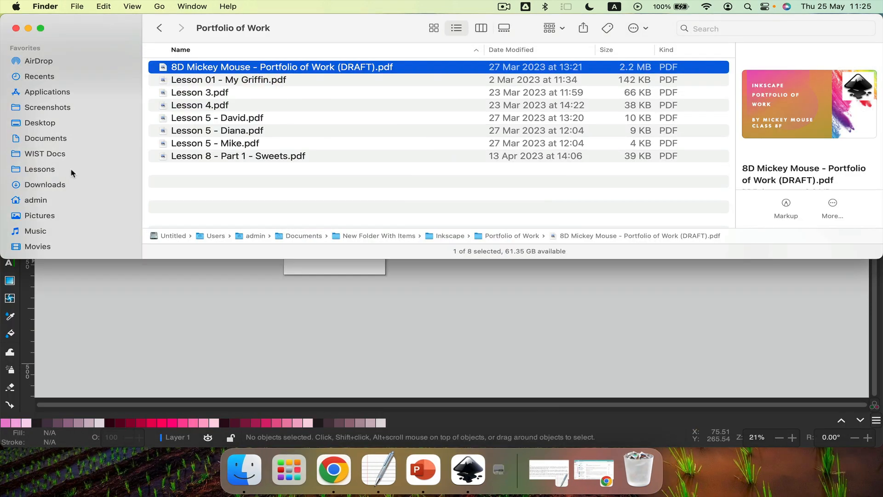
{"action": "left_click", "coordinate": [45, 185]}
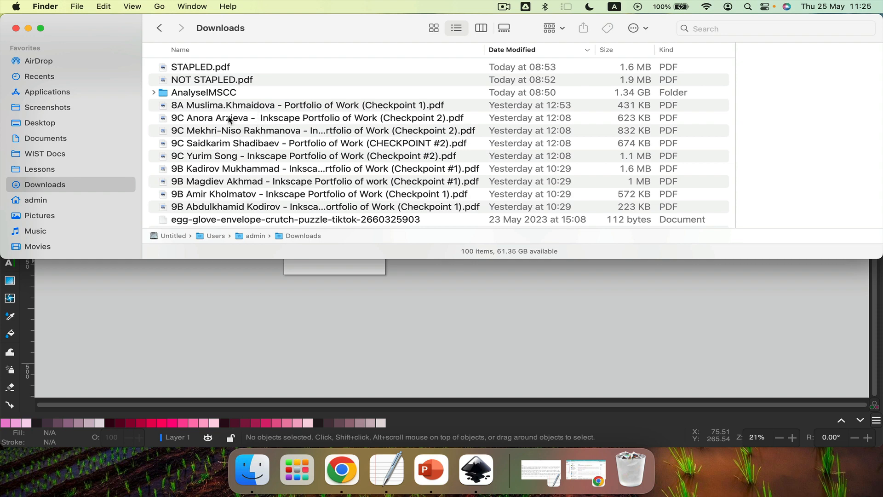
{"action": "double_click", "coordinate": [216, 131]}
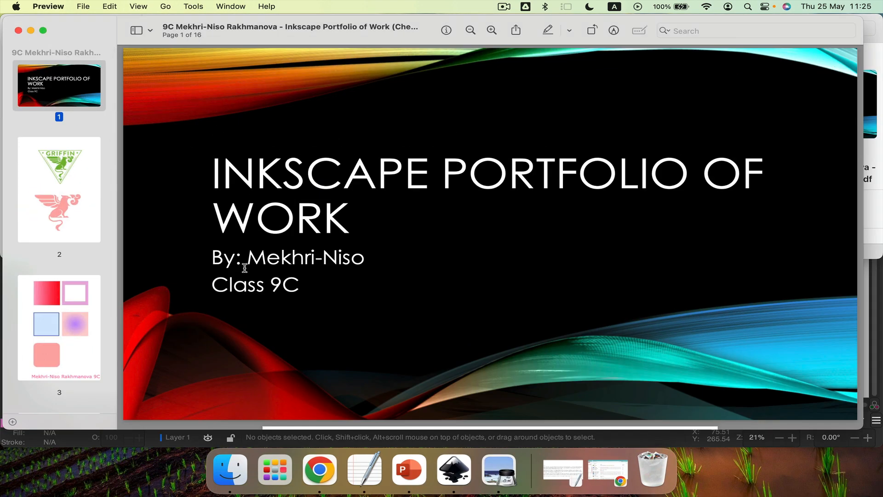
Examine the student name on the portfolio's cover and the griffin, square and star exercise pages
{"action": "left_click_drag", "start_coordinate": [251, 257], "coordinate": [389, 258]}
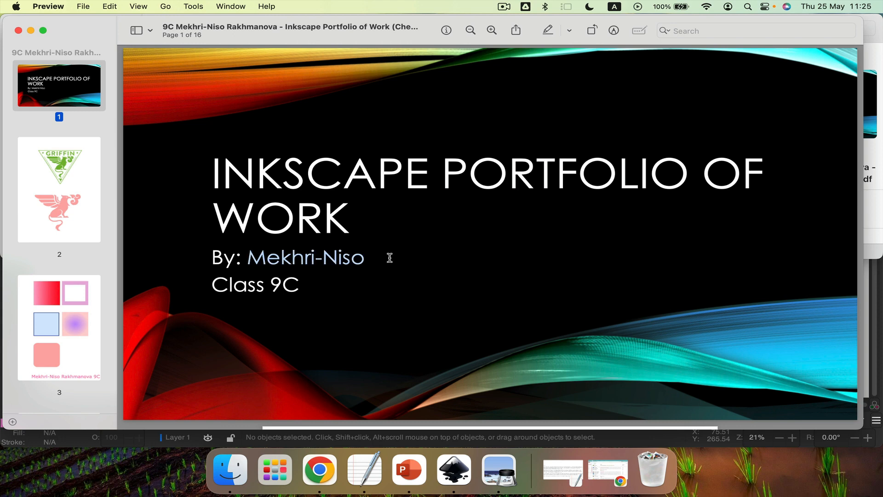
{"action": "left_click", "coordinate": [421, 255]}
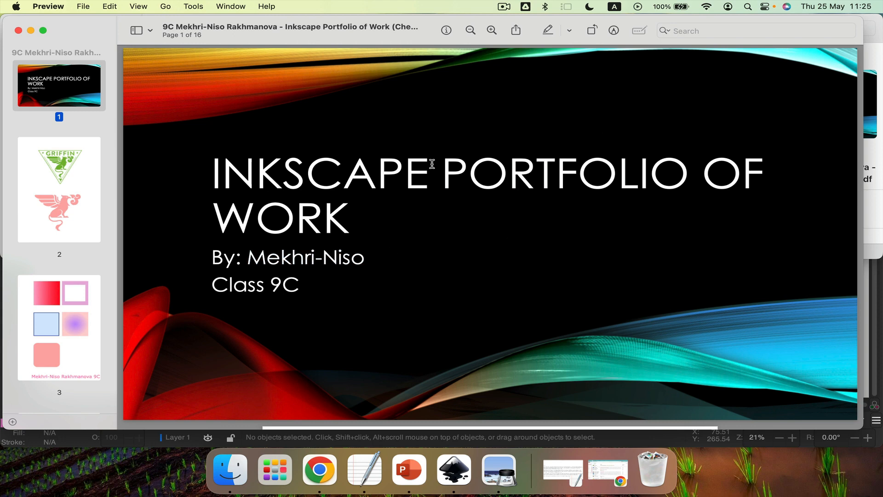
{"action": "left_click", "coordinate": [16, 181]}
{"action": "scroll", "coordinate": [302, 205], "scroll_direction": "down", "scroll_amount": 3}
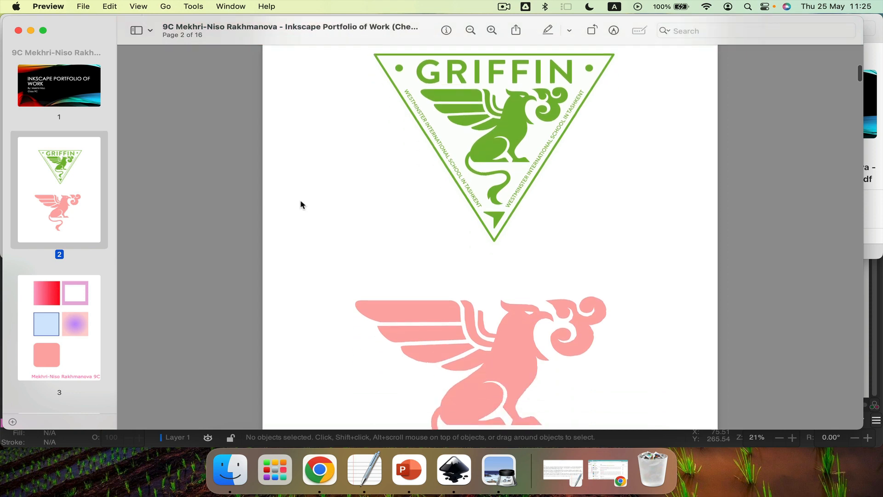
{"action": "scroll", "coordinate": [300, 203], "scroll_direction": "down", "scroll_amount": 3}
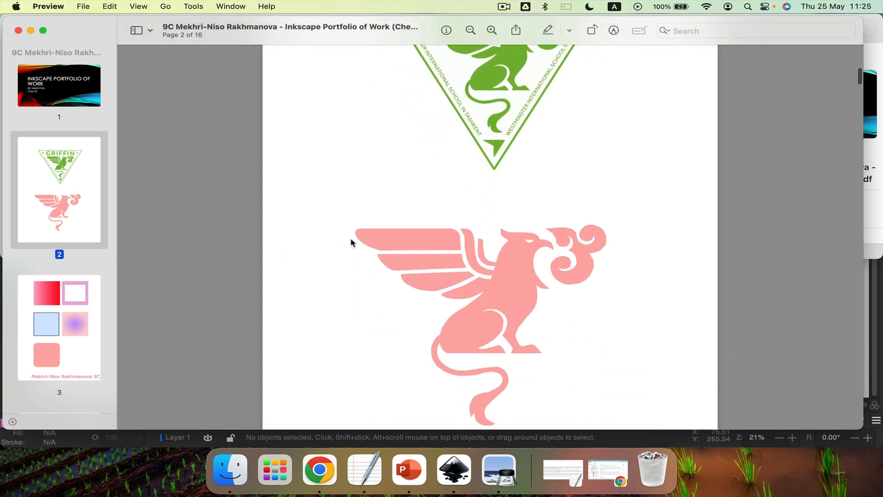
{"action": "scroll", "coordinate": [144, 266], "scroll_direction": "down", "scroll_amount": 15}
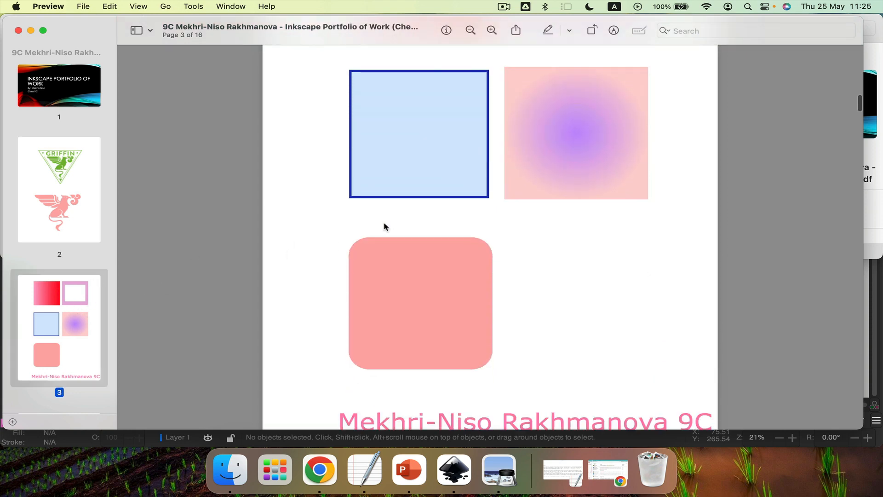
{"action": "scroll", "coordinate": [384, 223], "scroll_direction": "down", "scroll_amount": 15}
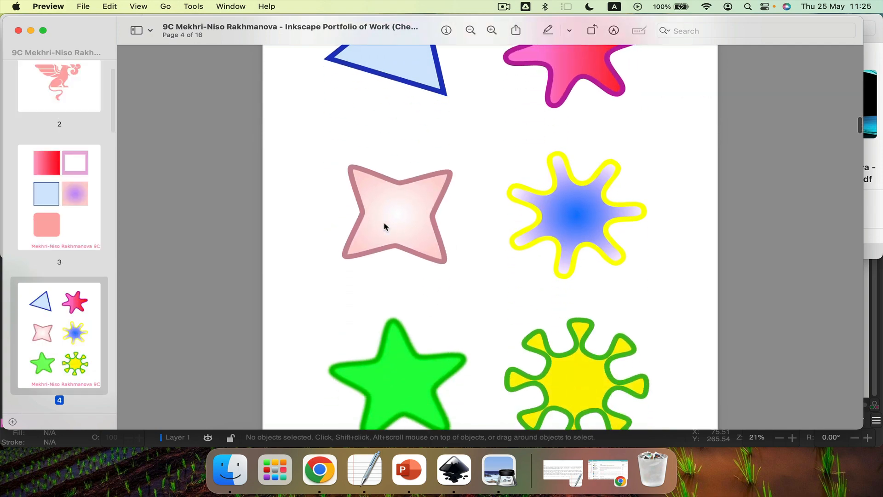
{"action": "scroll", "coordinate": [384, 222], "scroll_direction": "down", "scroll_amount": 5}
{"action": "scroll", "coordinate": [384, 222], "scroll_direction": "up", "scroll_amount": 10}
{"action": "scroll", "coordinate": [384, 221], "scroll_direction": "down", "scroll_amount": 15}
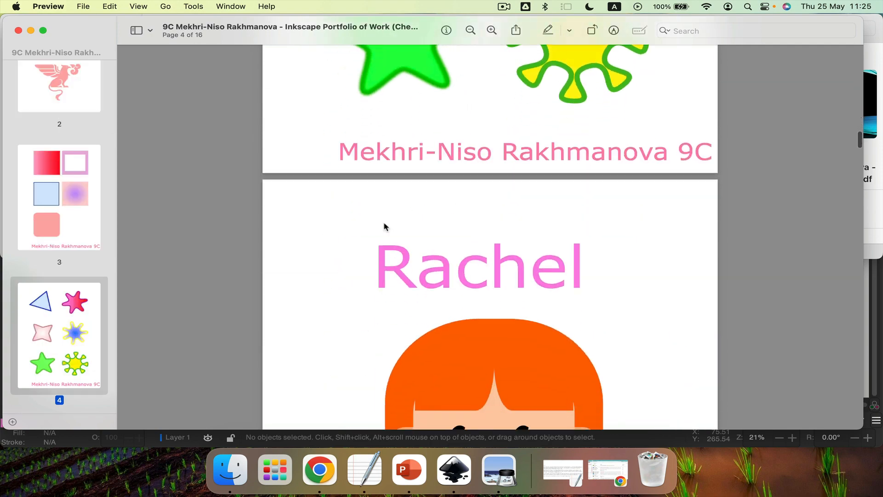
Examine the portfolio's pages from the character portraits through the creature faces and animal drawings to the final collage
{"action": "scroll", "coordinate": [384, 223], "scroll_direction": "down", "scroll_amount": 10}
{"action": "scroll", "coordinate": [370, 229], "scroll_direction": "down", "scroll_amount": 3}
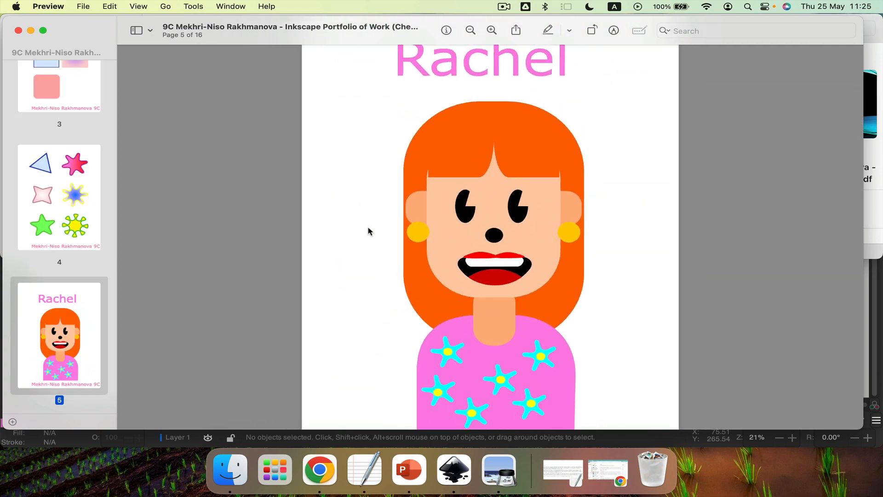
{"action": "scroll", "coordinate": [368, 230], "scroll_direction": "down", "scroll_amount": 3}
{"action": "scroll", "coordinate": [436, 205], "scroll_direction": "down", "scroll_amount": 5}
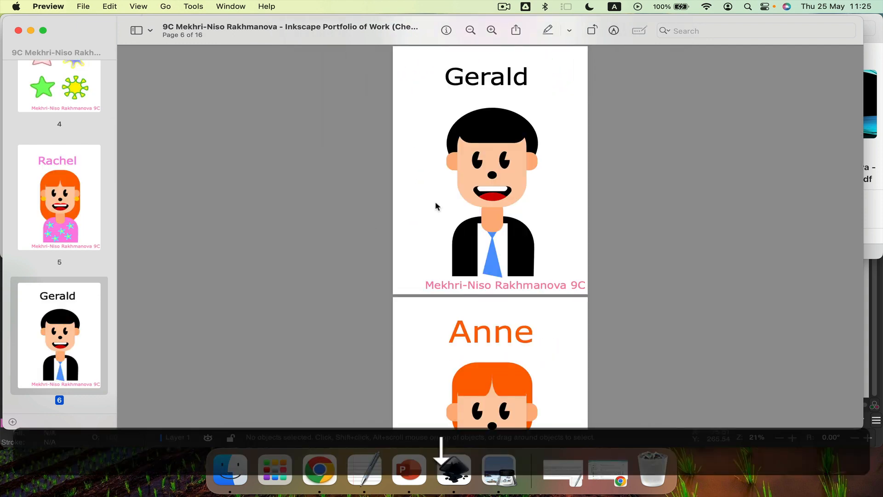
{"action": "key", "text": "Up"}
{"action": "key", "text": "Down"}
{"action": "key", "text": "Down"}
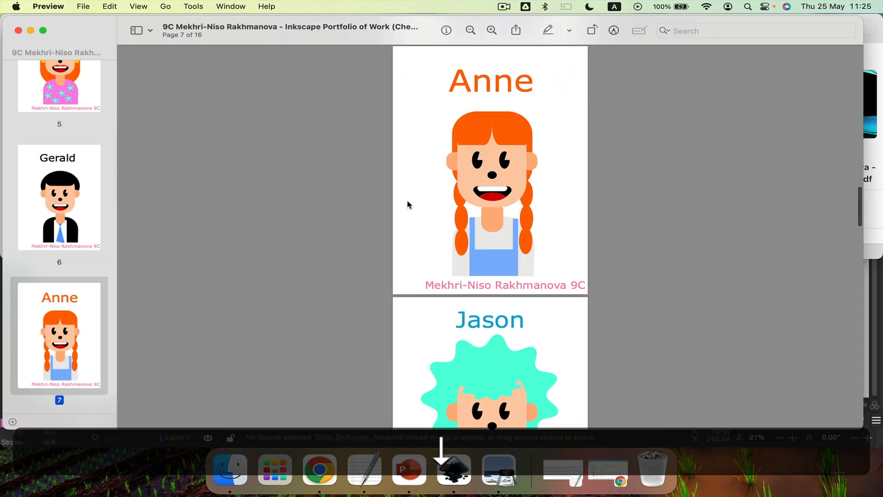
{"action": "key", "text": "Down"}
{"action": "key", "text": "Down"}
{"action": "key", "text": "Down"}
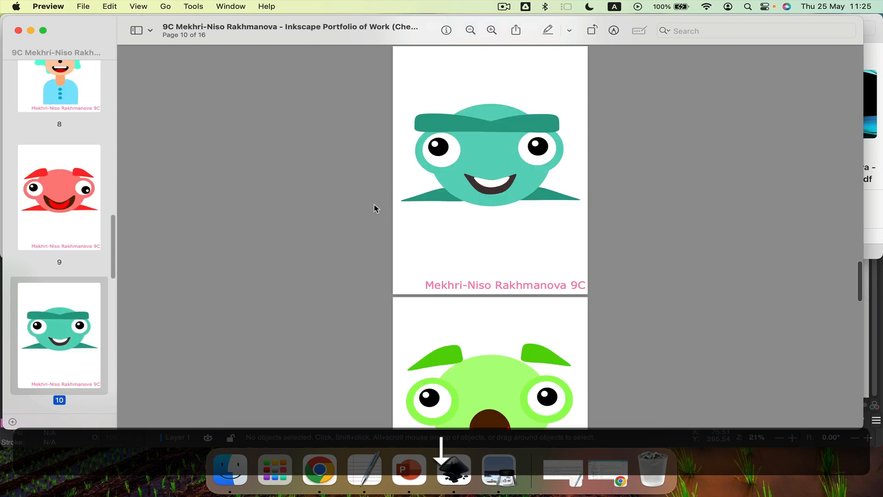
{"action": "key", "text": "Down"}
{"action": "key", "text": "Down"}
{"action": "key", "text": "Down"}
{"action": "key", "text": "Down"}
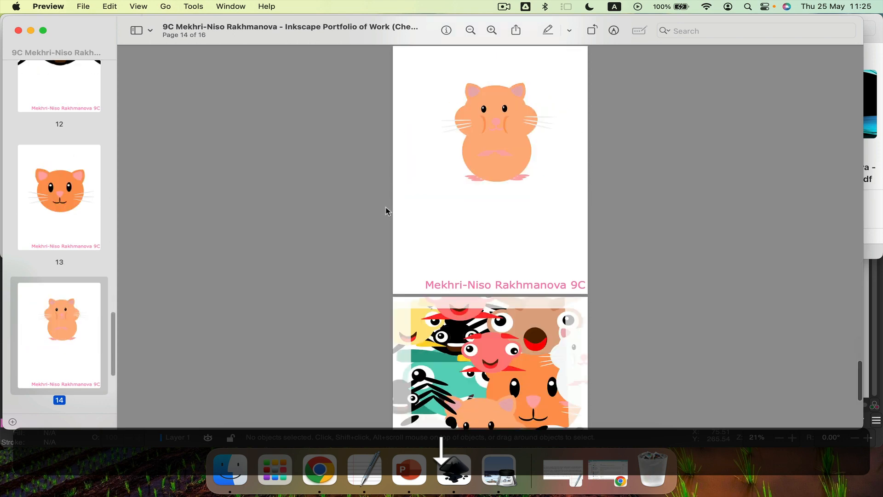
{"action": "key", "text": "Down"}
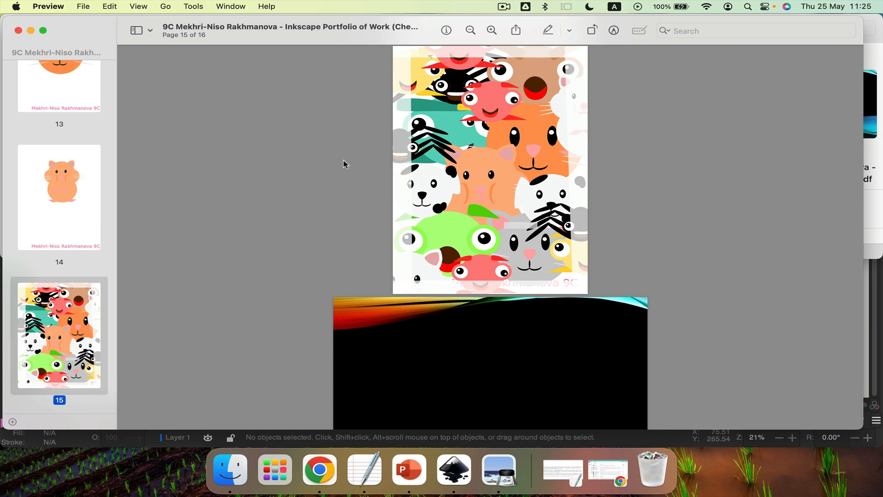
Close the portfolio PDF and return to the blank Inkscape document with the whole page fitted in view
{"action": "left_click", "coordinate": [19, 30]}
{"action": "left_click", "coordinate": [357, 337]}
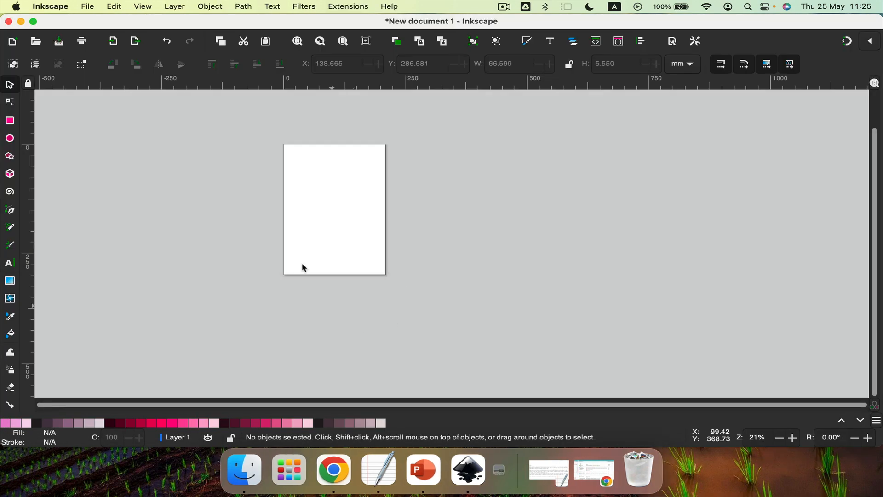
{"action": "key", "text": "5"}
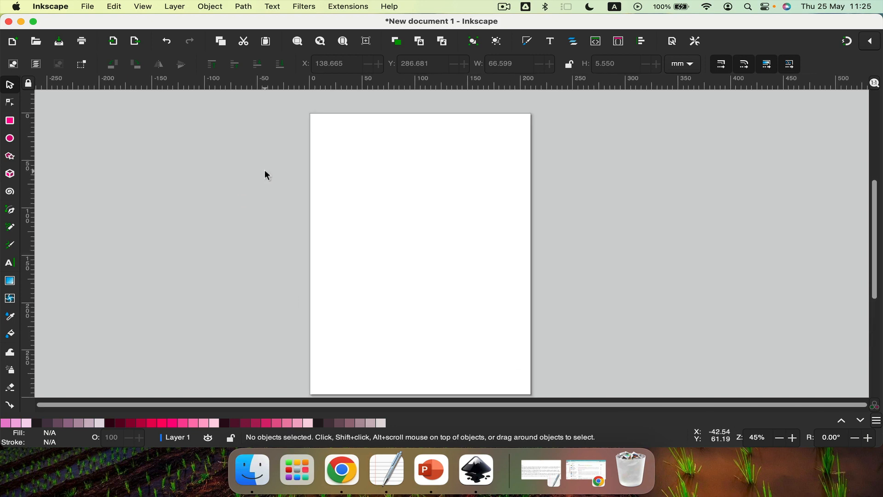
Switch to Finder and open the Lesson 00 - Houses folder in Lessons > Year 08 - 1 - Vector Graphics (Inkscape)
{"action": "left_click", "coordinate": [254, 469]}
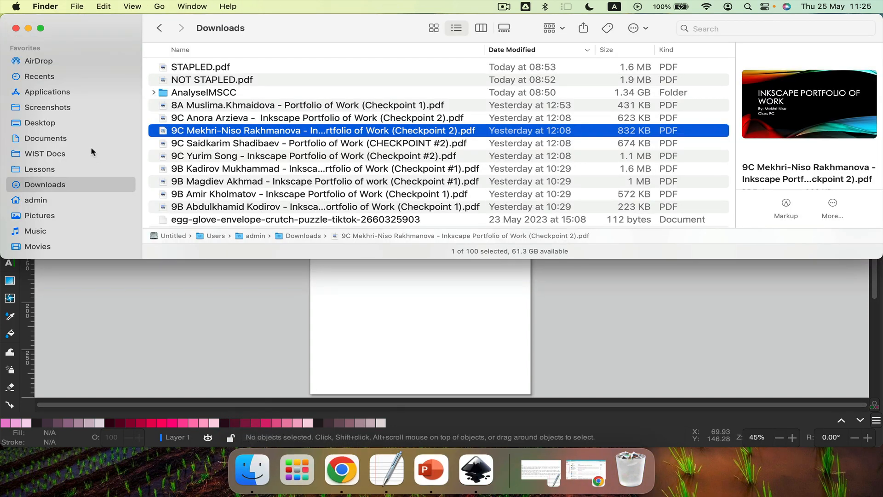
{"action": "left_click", "coordinate": [46, 169]}
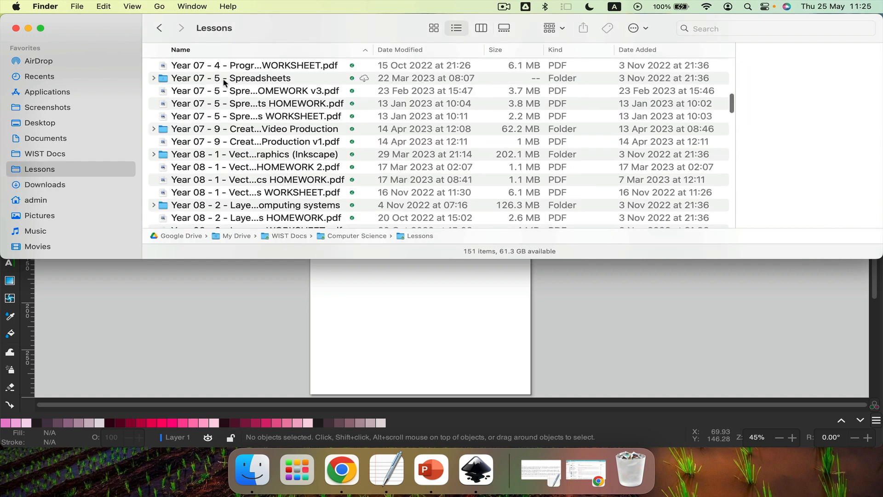
{"action": "double_click", "coordinate": [214, 155]}
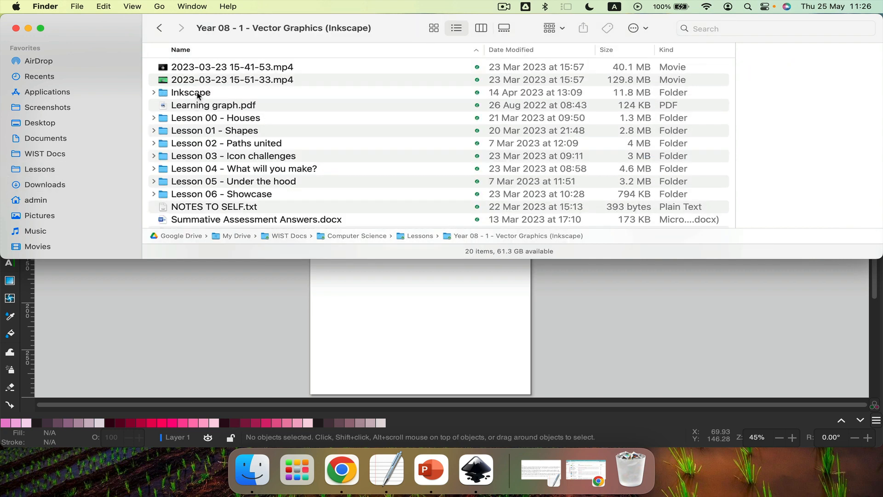
{"action": "double_click", "coordinate": [204, 122]}
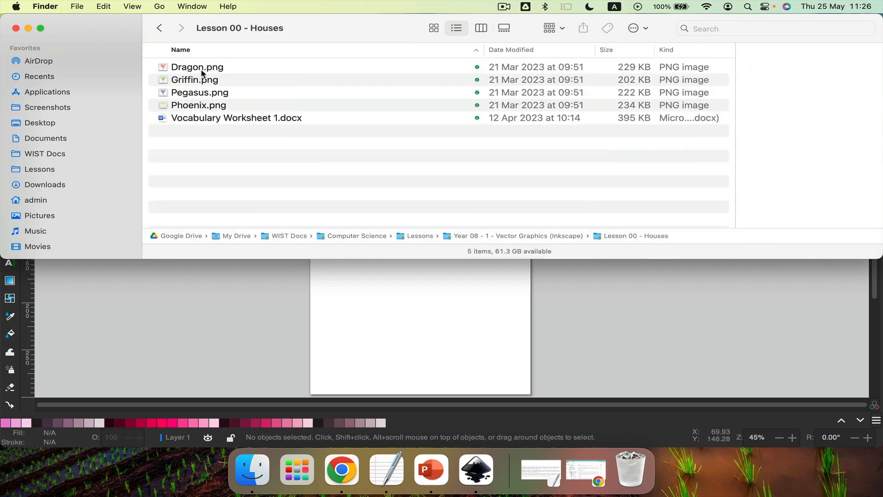
Compare the previews of the Dragon, Griffin, Pegasus and Phoenix house logos, ending with Pegasus.png selected
{"action": "key", "text": "Down"}
{"action": "key", "text": "Down"}
{"action": "key", "text": "Down"}
{"action": "key", "text": "Down"}
{"action": "key", "text": "Up"}
{"action": "key", "text": "Up"}
{"action": "key", "text": "Up"}
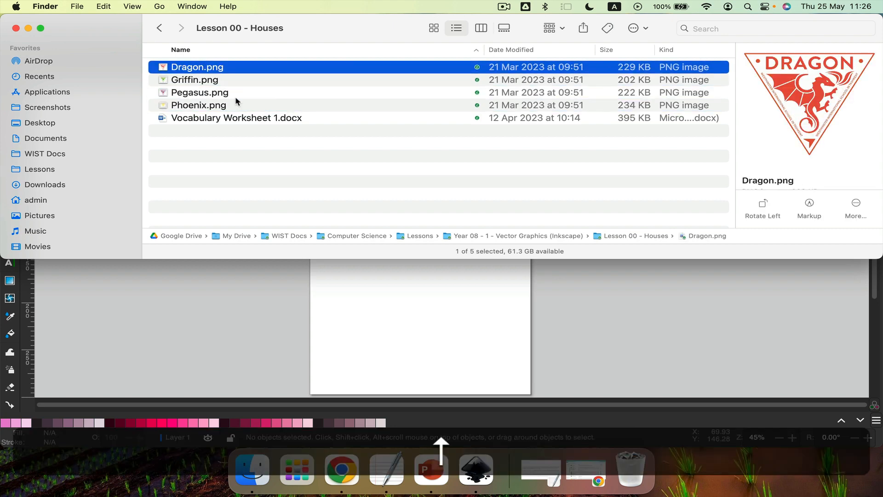
{"action": "key", "text": "Down"}
{"action": "key", "text": "Down"}
{"action": "key", "text": "Down"}
{"action": "key", "text": "Up"}
{"action": "key", "text": "Up"}
{"action": "key", "text": "Up"}
{"action": "key", "text": "Down"}
{"action": "key", "text": "Down"}
{"action": "key", "text": "Up"}
{"action": "key", "text": "Up"}
{"action": "key", "text": "Down"}
{"action": "key", "text": "Down"}
{"action": "key", "text": "Down"}
{"action": "key", "text": "Up"}
{"action": "key", "text": "Up"}
{"action": "key", "text": "Up"}
{"action": "key", "text": "Down"}
{"action": "key", "text": "Down"}
{"action": "key", "text": "Up"}
{"action": "key", "text": "Down"}
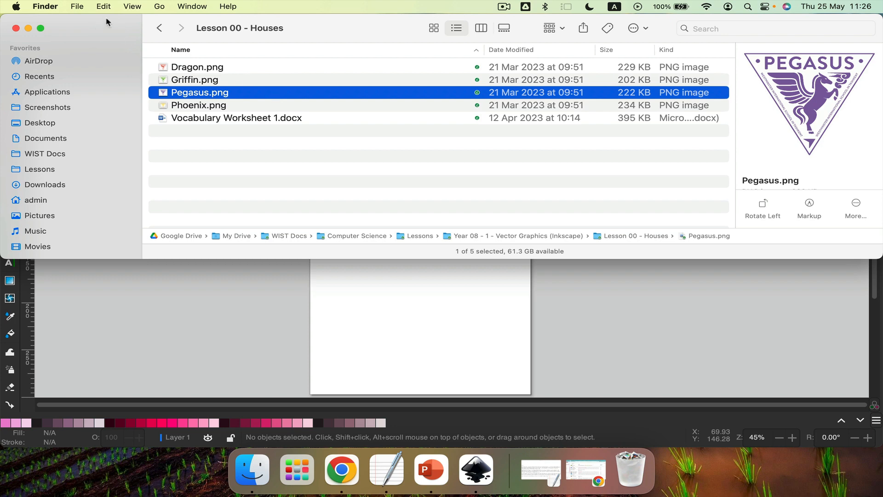
Import Pegasus.png from Finder onto the Inkscape page, embedded with DPI from file and Don't ask again enabled
{"action": "left_click_drag", "start_coordinate": [106, 22], "coordinate": [646, 102]}
{"action": "left_click_drag", "start_coordinate": [723, 175], "coordinate": [385, 181]}
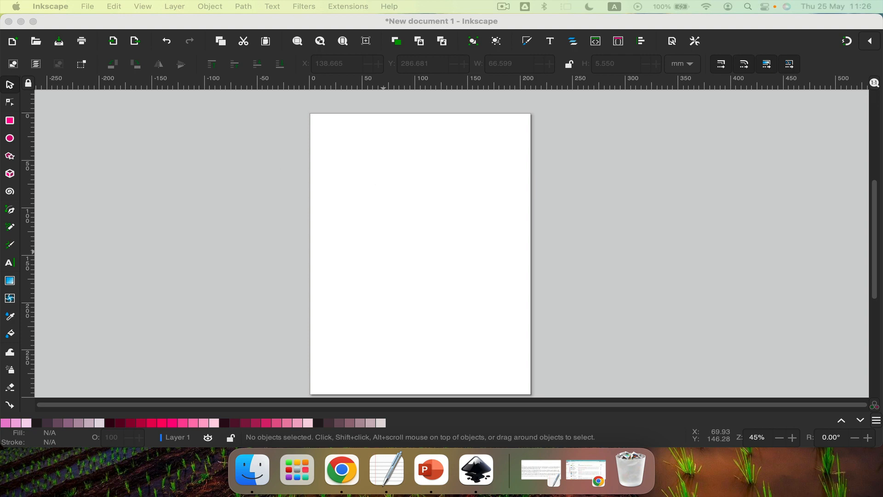
{"action": "left_click_drag", "start_coordinate": [235, 225], "coordinate": [167, 65]}
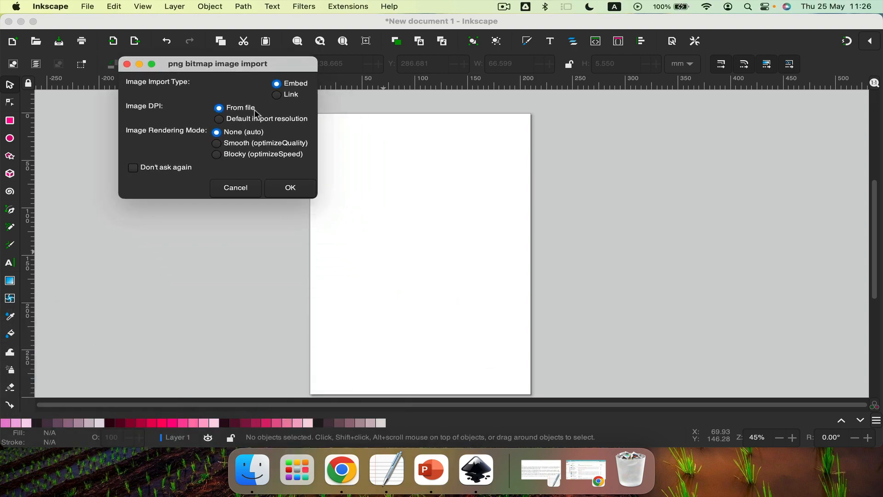
{"action": "left_click", "coordinate": [146, 169]}
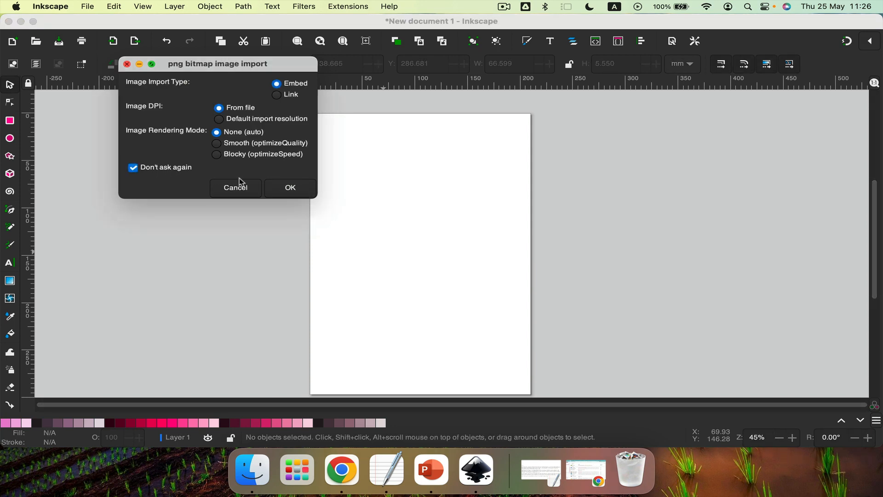
{"action": "left_click", "coordinate": [288, 191]}
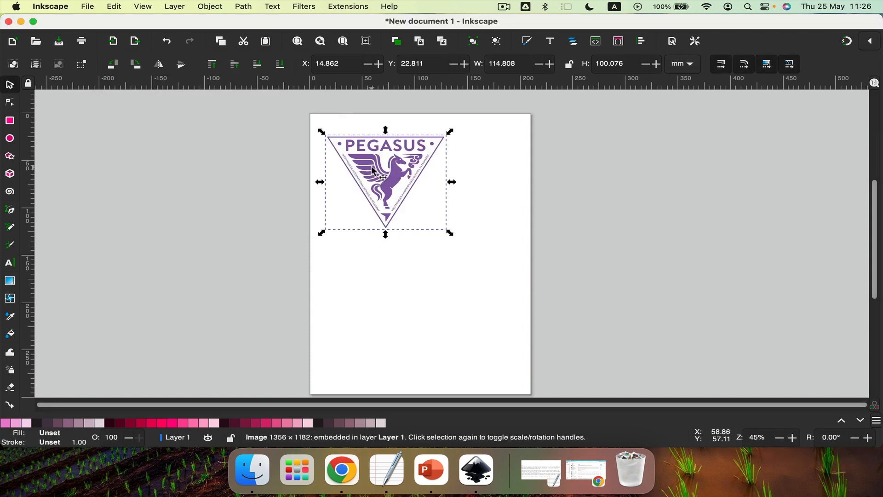
Try resizing the Pegasus image freely without locked proportions, and undo the resize
{"action": "left_click", "coordinate": [570, 64]}
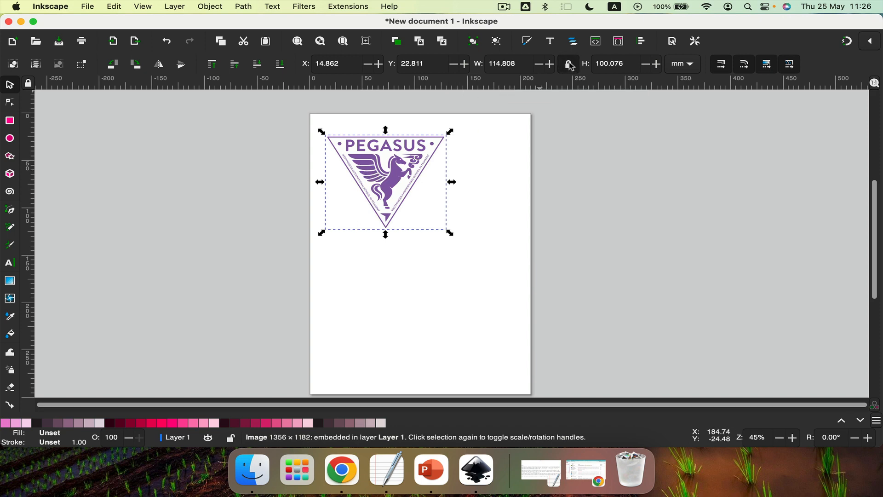
{"action": "left_click_drag", "start_coordinate": [451, 233], "coordinate": [439, 147]}
{"action": "key", "text": "super+z"}
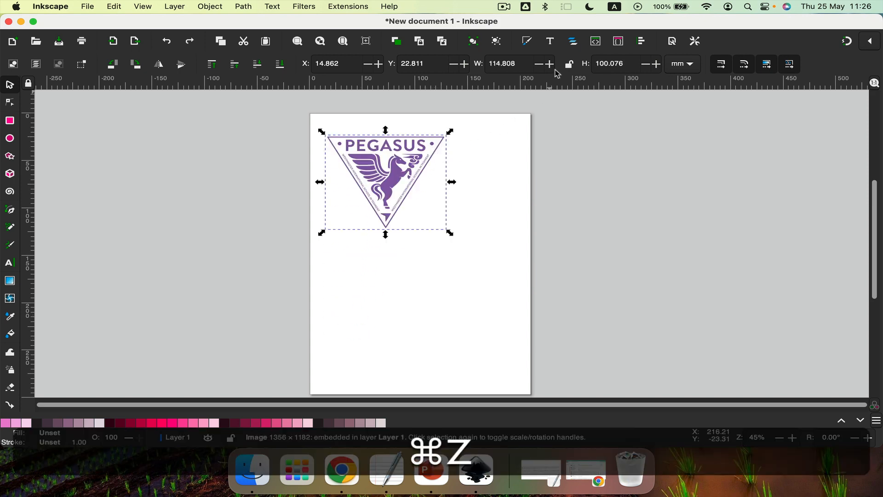
Lock the width-height ratio and enlarge the Pegasus image to about 198 × 173 mm across the upper part of the page
{"action": "left_click", "coordinate": [569, 65]}
{"action": "left_click_drag", "start_coordinate": [365, 165], "coordinate": [357, 148]}
{"action": "left_click_drag", "start_coordinate": [440, 216], "coordinate": [534, 290]}
{"action": "key", "text": "Escape"}
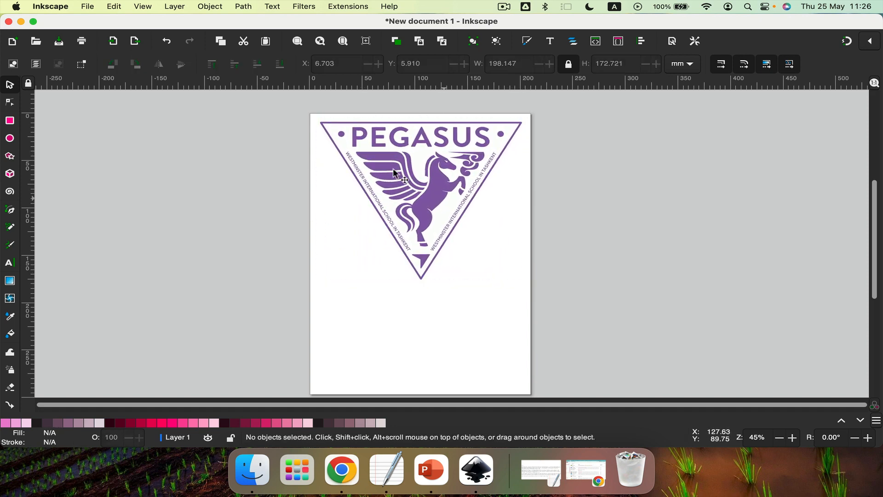
{"action": "scroll", "coordinate": [478, 122], "scroll_direction": "up", "scroll_amount": 4}
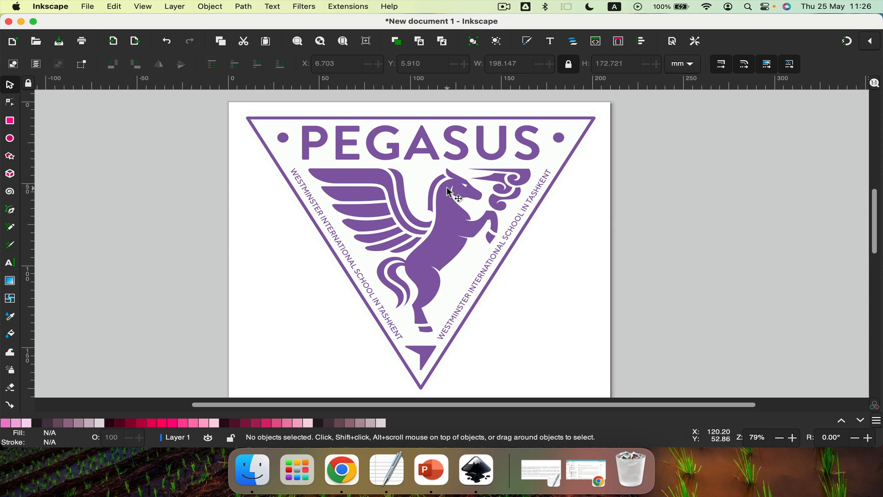
Start saving the drawing under a new name in the Documents > Inkscape folder
{"action": "left_click", "coordinate": [87, 7]}
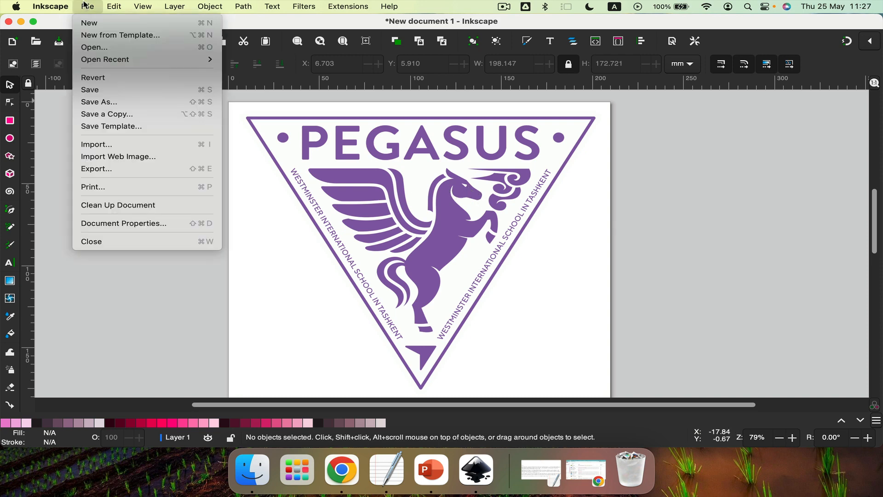
{"action": "left_click", "coordinate": [121, 105]}
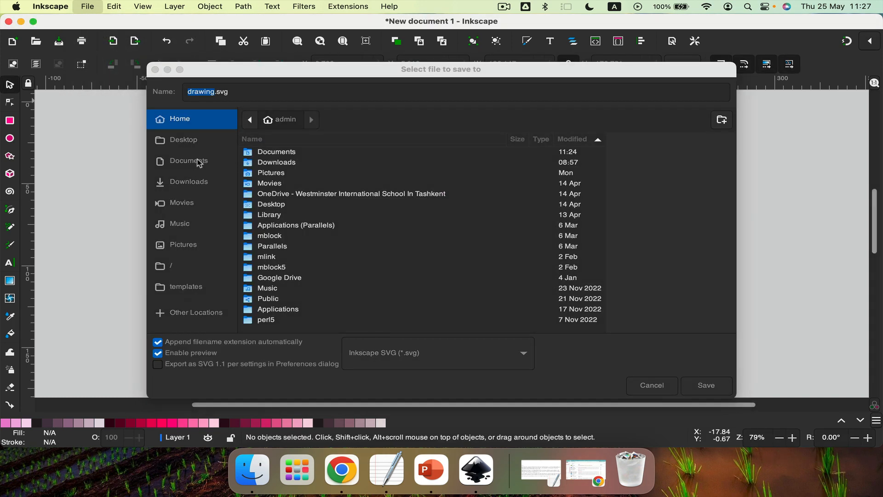
{"action": "left_click", "coordinate": [234, 161]}
{"action": "double_click", "coordinate": [295, 154]}
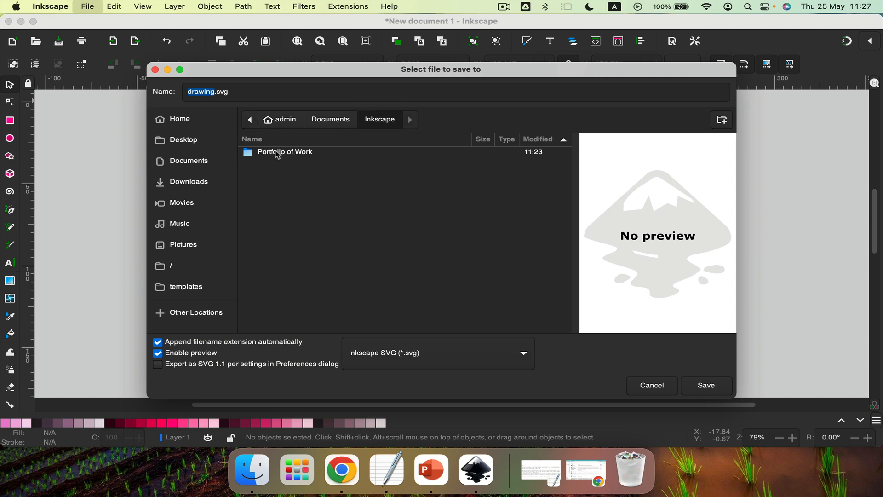
Name the file "Lesson 1 - Pegasus.svg" and save it as an Inkscape SVG
{"action": "left_click", "coordinate": [216, 92]}
{"action": "key", "text": "BackSpace"}
{"action": "key", "text": "BackSpace"}
{"action": "key", "text": "BackSpace"}
{"action": "key", "text": "BackSpace"}
{"action": "key", "text": "BackSpace"}
{"action": "key", "text": "BackSpace"}
{"action": "key", "text": "BackSpace"}
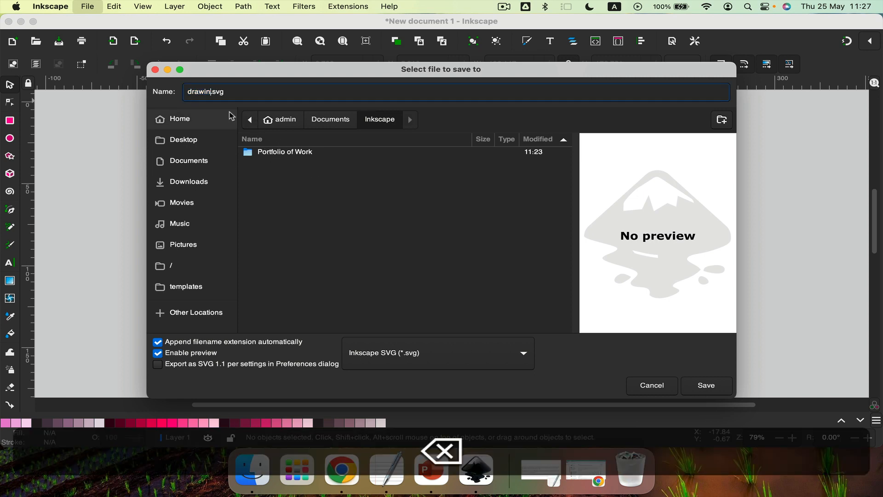
{"action": "type", "text": "Lesson 1"}
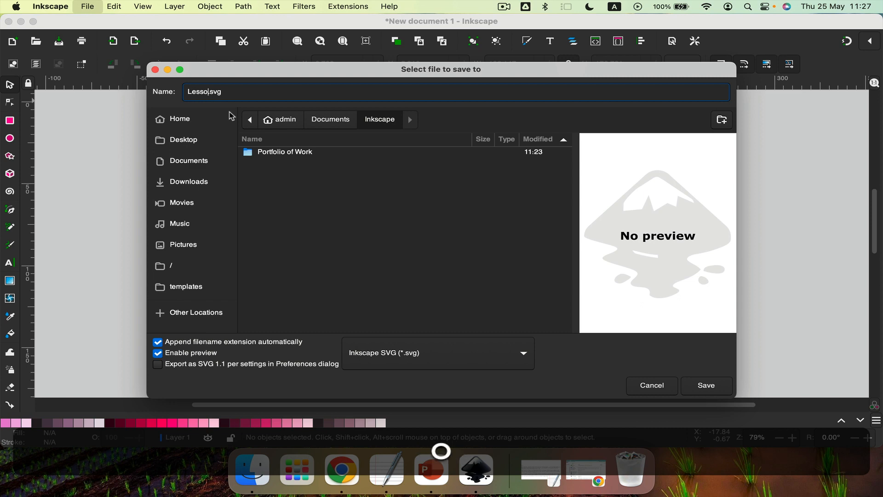
{"action": "type", "text": " - "}
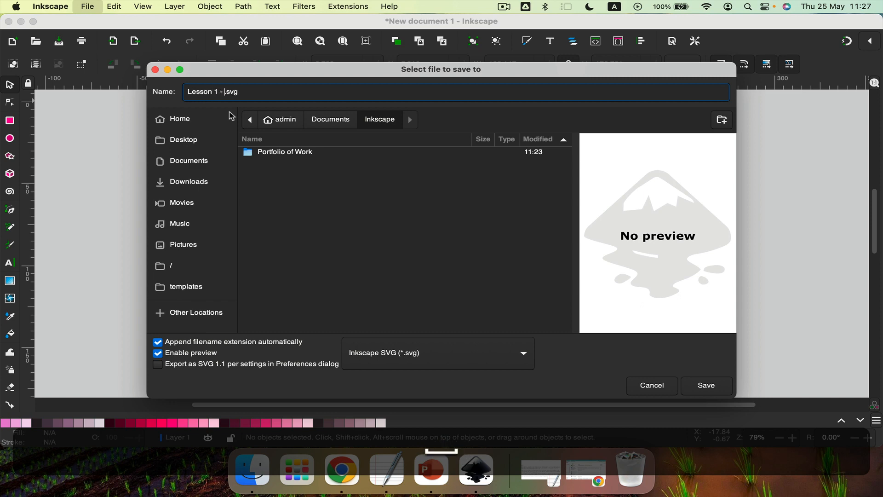
{"action": "type", "text": "Pegasus"}
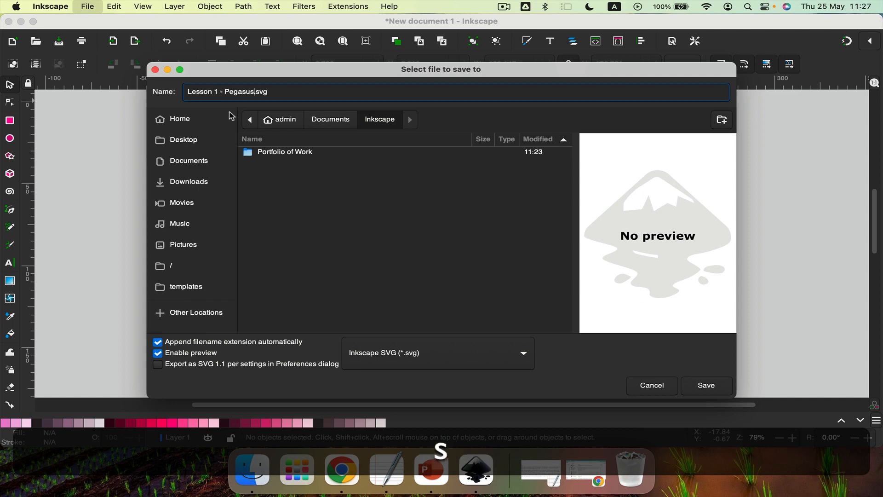
{"action": "key", "text": "alt+shift+Left"}
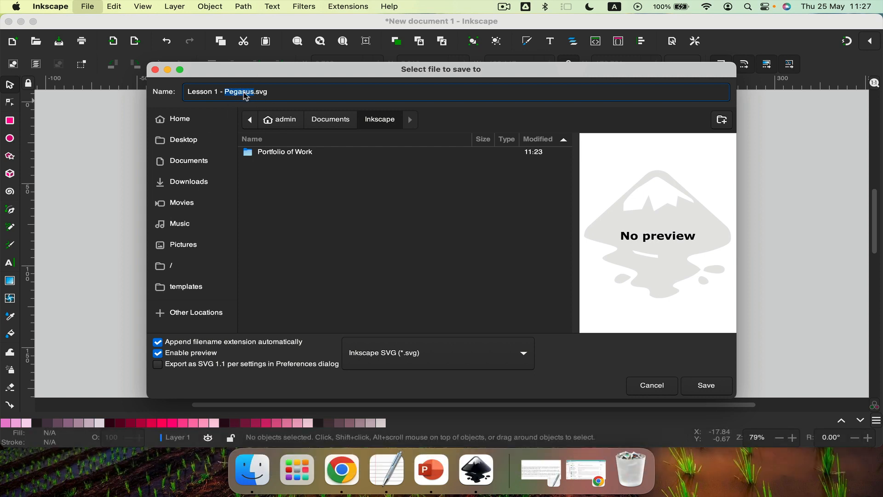
{"action": "left_click", "coordinate": [687, 386]}
Select the Pegasus image and inspect the edges of its wing feathers up close
{"action": "left_click", "coordinate": [371, 177]}
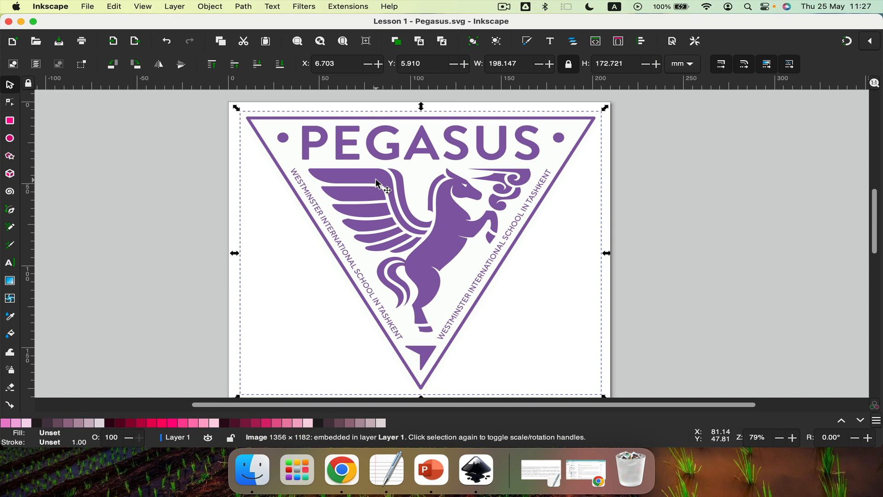
{"action": "scroll", "coordinate": [375, 179], "scroll_direction": "up", "scroll_amount": 3}
{"action": "scroll", "coordinate": [376, 180], "scroll_direction": "down", "scroll_amount": 4}
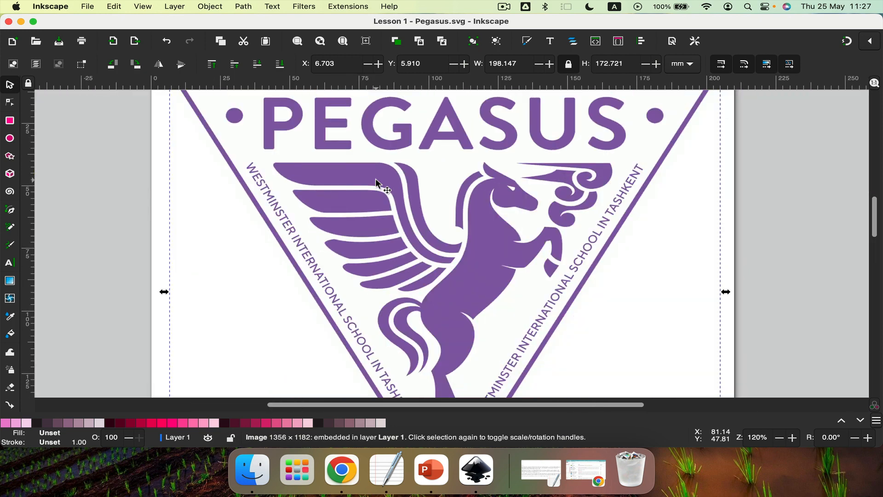
{"action": "scroll", "coordinate": [375, 180], "scroll_direction": "up", "scroll_amount": 6}
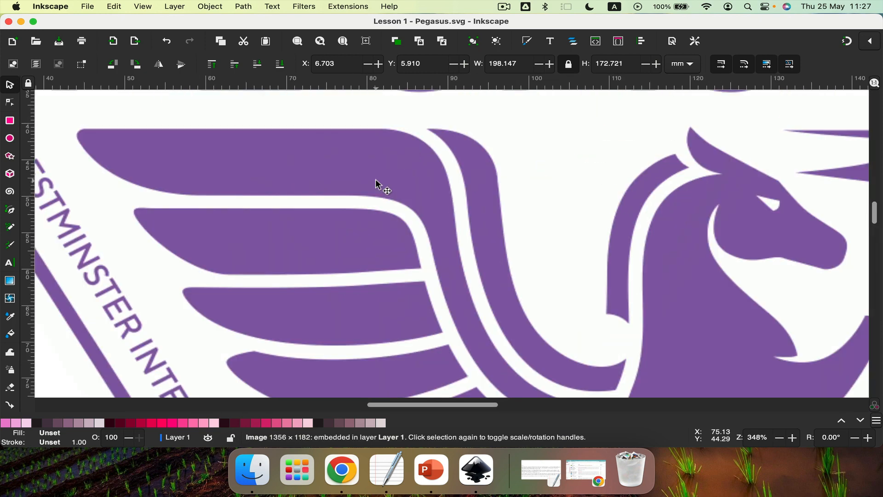
{"action": "scroll", "coordinate": [376, 183], "scroll_direction": "up", "scroll_amount": 2}
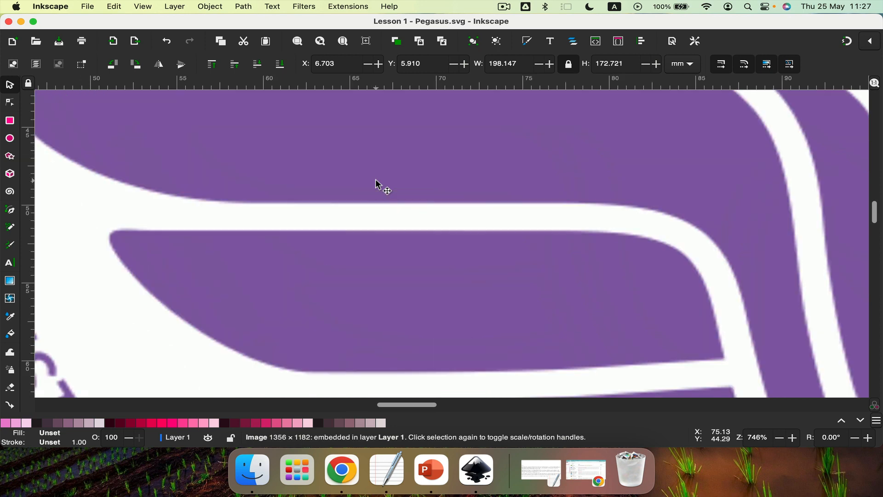
{"action": "scroll", "coordinate": [375, 183], "scroll_direction": "down", "scroll_amount": 2}
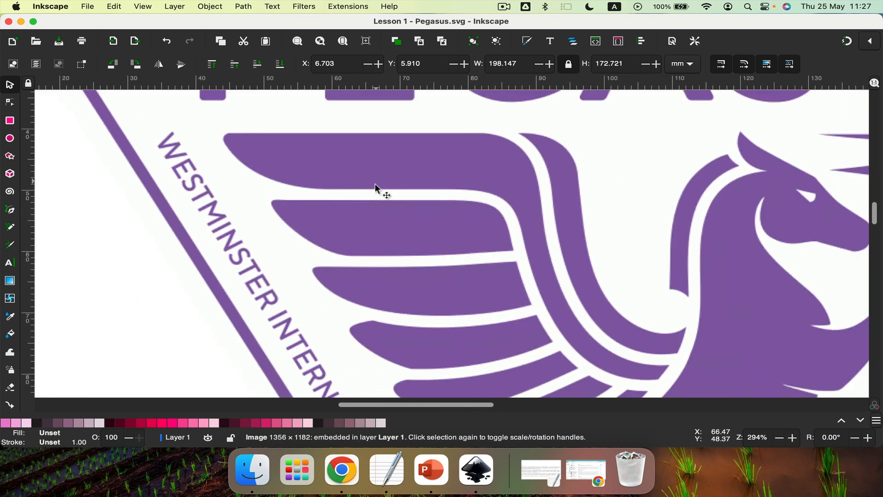
Examine the shapes of the wing feathers and the horse's body in the Pegasus image
{"action": "scroll", "coordinate": [374, 188], "scroll_direction": "down", "scroll_amount": 2}
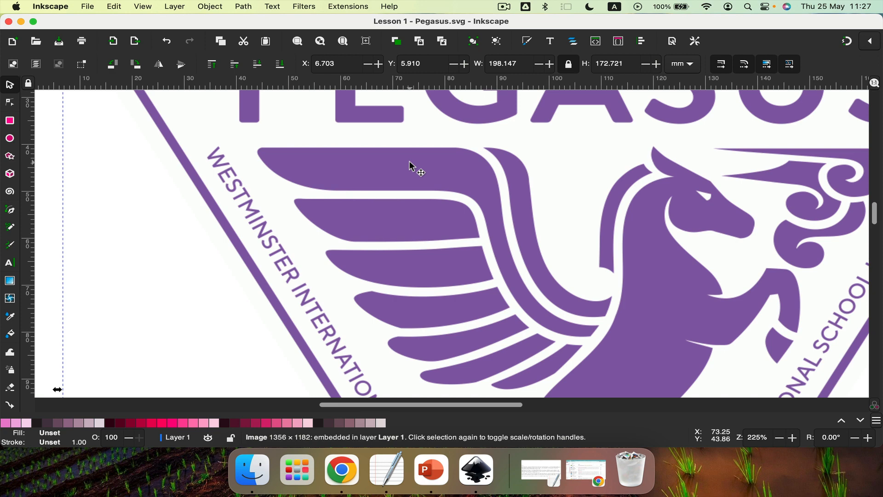
{"action": "scroll", "coordinate": [410, 165], "scroll_direction": "down", "scroll_amount": 5}
{"action": "scroll", "coordinate": [409, 165], "scroll_direction": "left", "scroll_amount": 4}
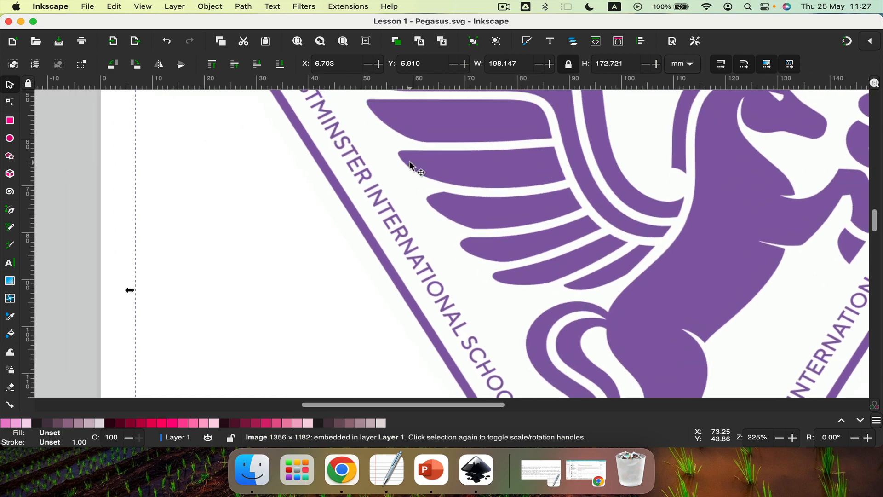
{"action": "scroll", "coordinate": [410, 165], "scroll_direction": "up", "scroll_amount": 6}
{"action": "scroll", "coordinate": [410, 165], "scroll_direction": "right", "scroll_amount": 5}
{"action": "scroll", "coordinate": [409, 165], "scroll_direction": "left", "scroll_amount": 3}
{"action": "scroll", "coordinate": [409, 165], "scroll_direction": "up", "scroll_amount": 1}
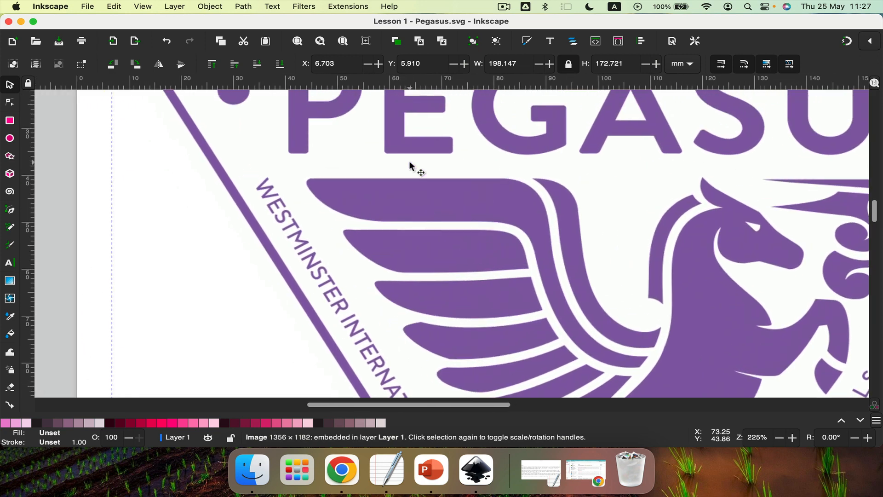
Trace the top wing feather with the Pen tool as a closed six-node outline of straight segments and fill it with dark pink
{"action": "left_click", "coordinate": [13, 212]}
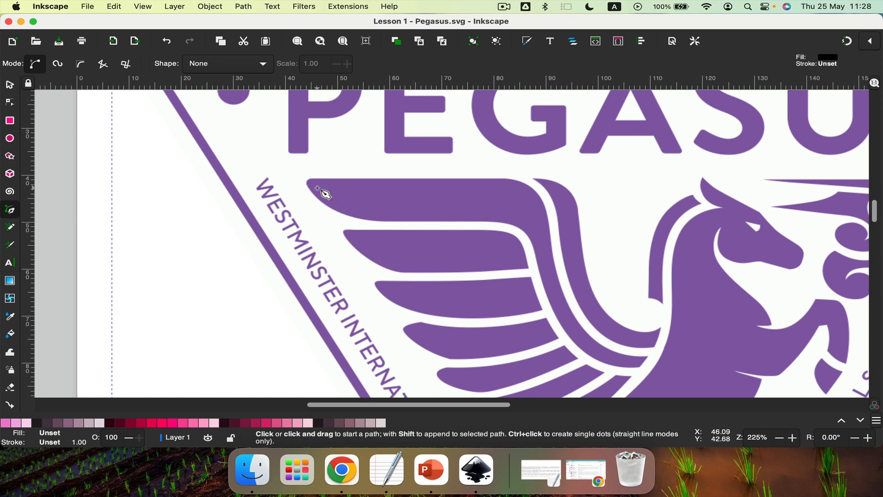
{"action": "scroll", "coordinate": [327, 194], "scroll_direction": "up", "scroll_amount": 3}
{"action": "scroll", "coordinate": [342, 188], "scroll_direction": "left", "scroll_amount": 5}
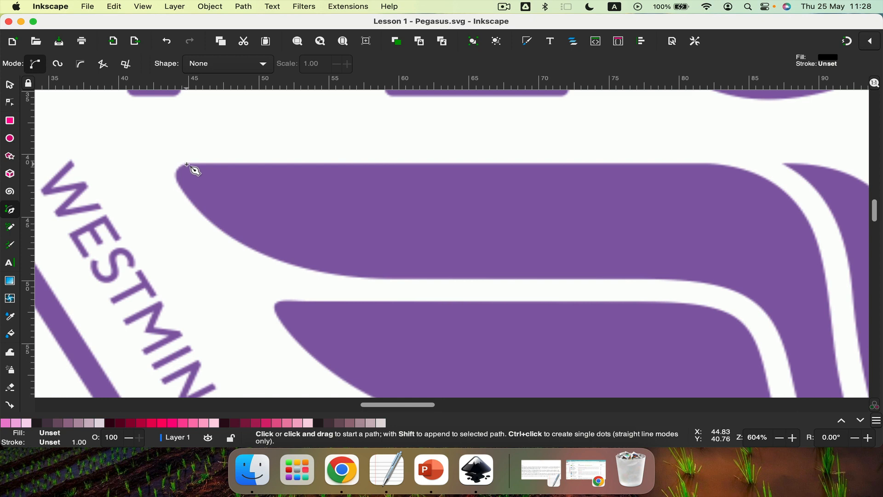
{"action": "left_click", "coordinate": [186, 164]}
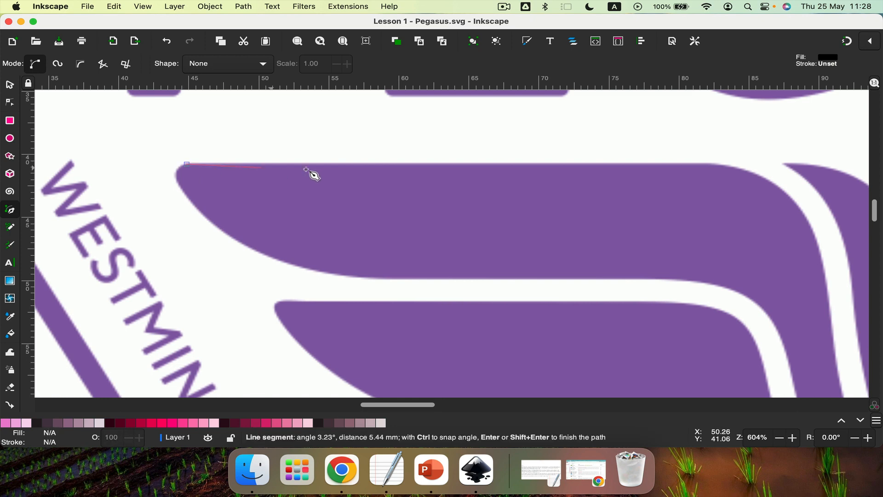
{"action": "left_click", "coordinate": [715, 163]}
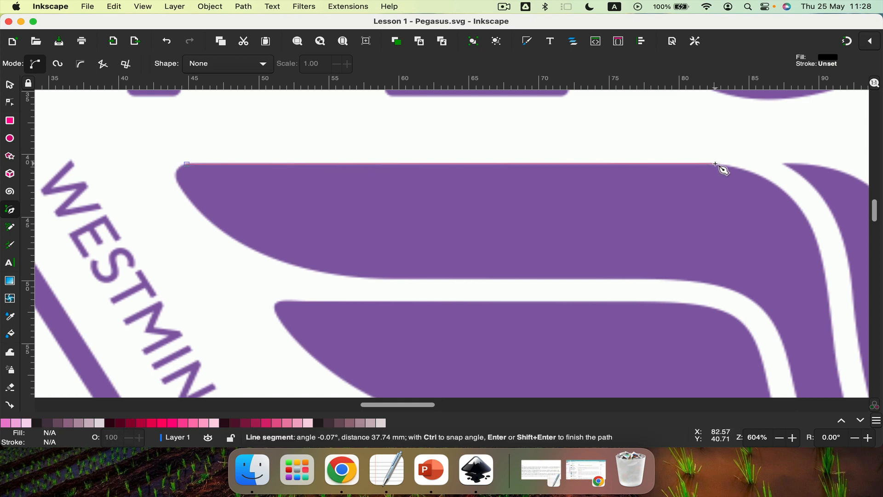
{"action": "left_click", "coordinate": [817, 241]}
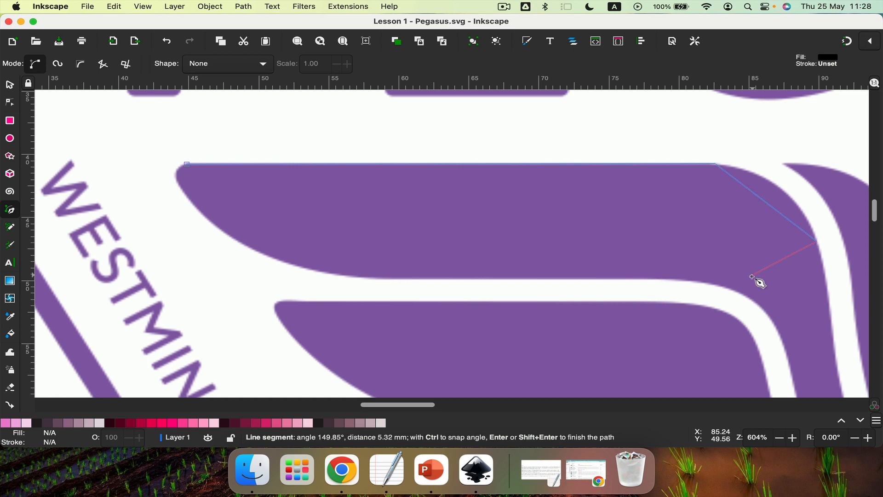
{"action": "left_click", "coordinate": [718, 285]}
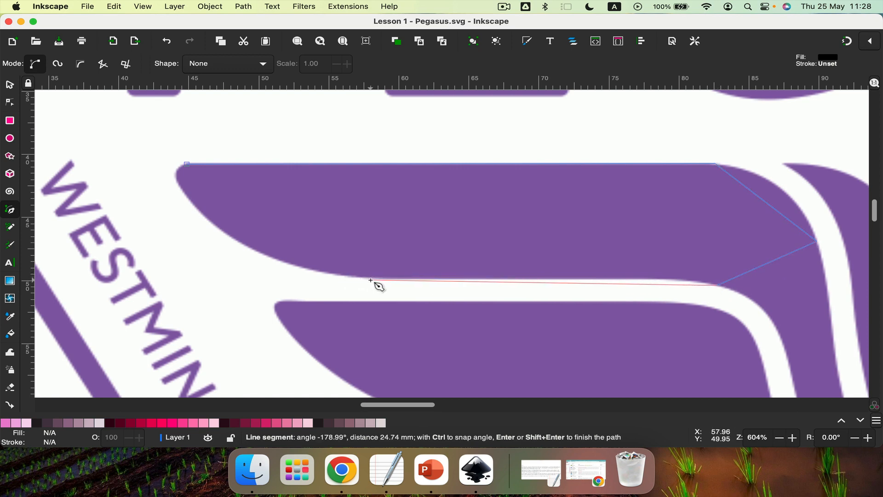
{"action": "left_click", "coordinate": [368, 278]}
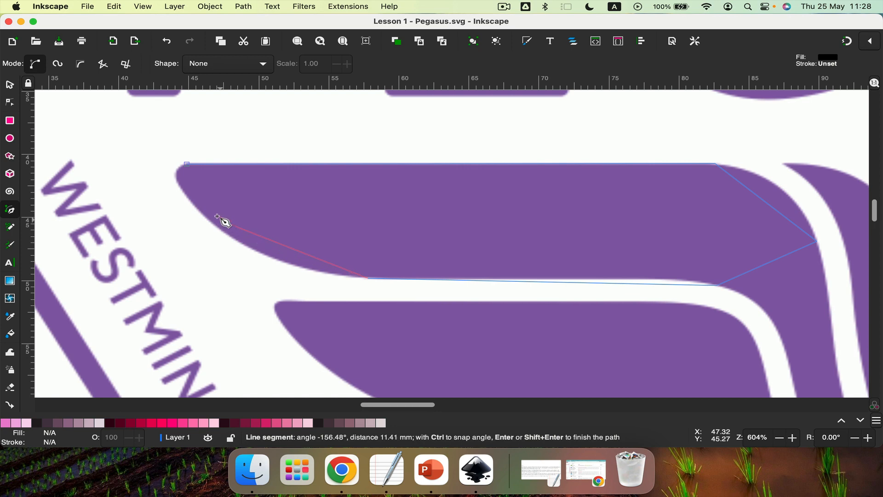
{"action": "left_click", "coordinate": [183, 191]}
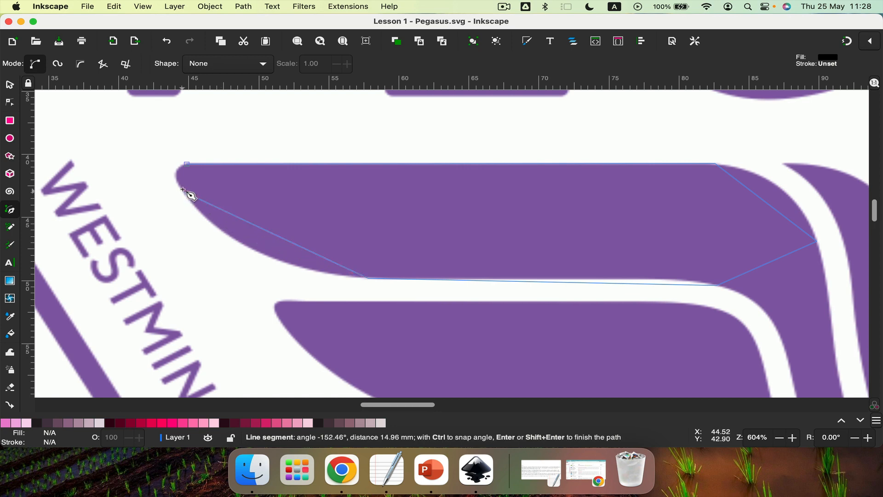
{"action": "left_click", "coordinate": [186, 165]}
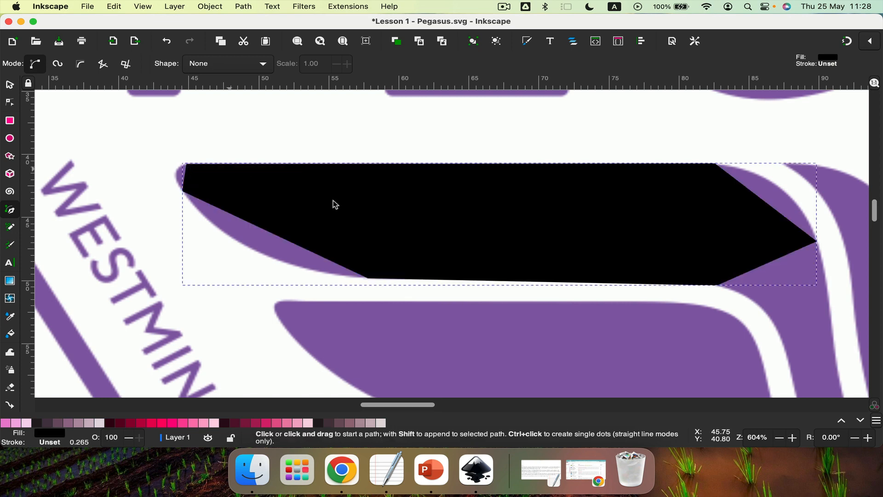
{"action": "left_click", "coordinate": [268, 422]}
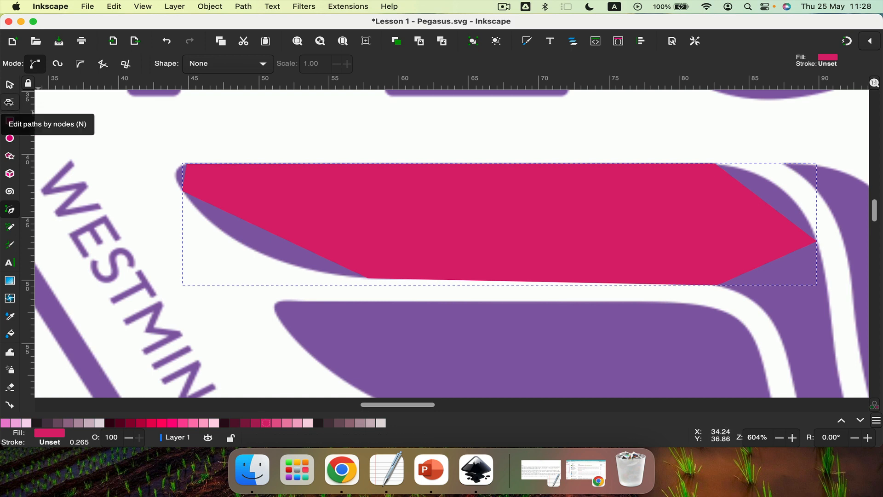
Bend the top feather's shoulder, lower-left edge and rounded tip segments into curves that follow the logo
{"action": "left_click", "coordinate": [9, 102]}
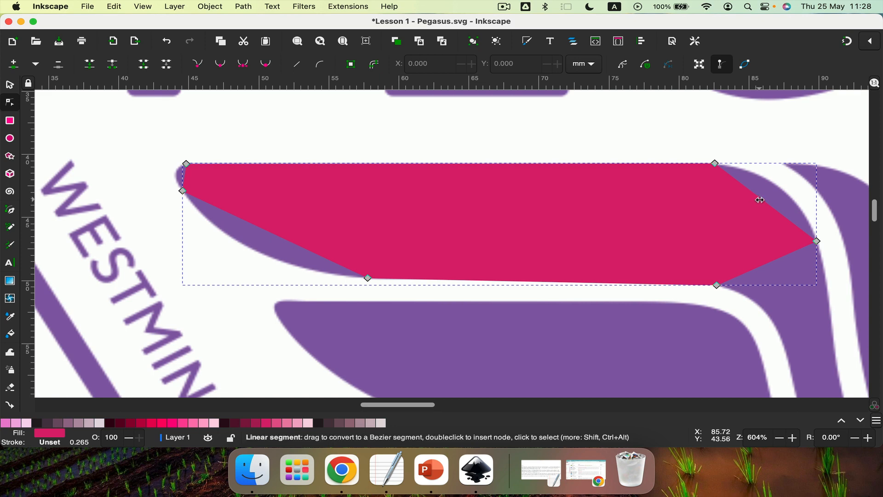
{"action": "left_click_drag", "start_coordinate": [760, 198], "coordinate": [782, 192]}
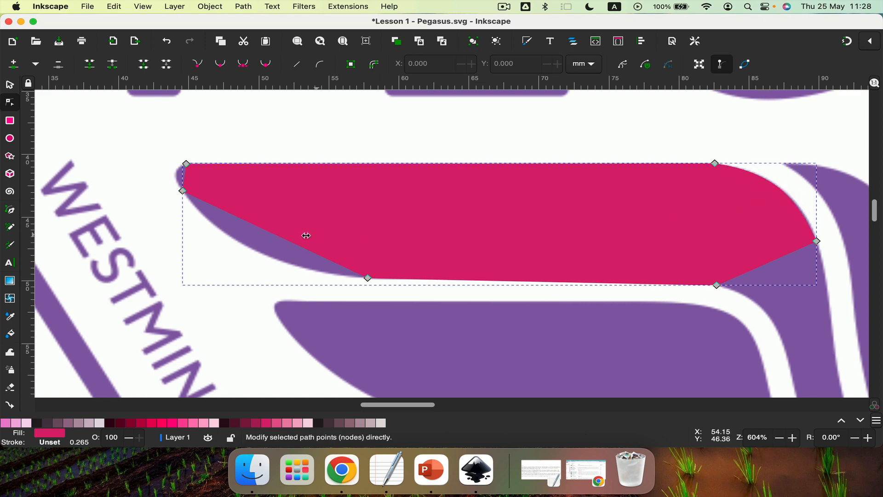
{"action": "left_click_drag", "start_coordinate": [270, 235], "coordinate": [253, 253]}
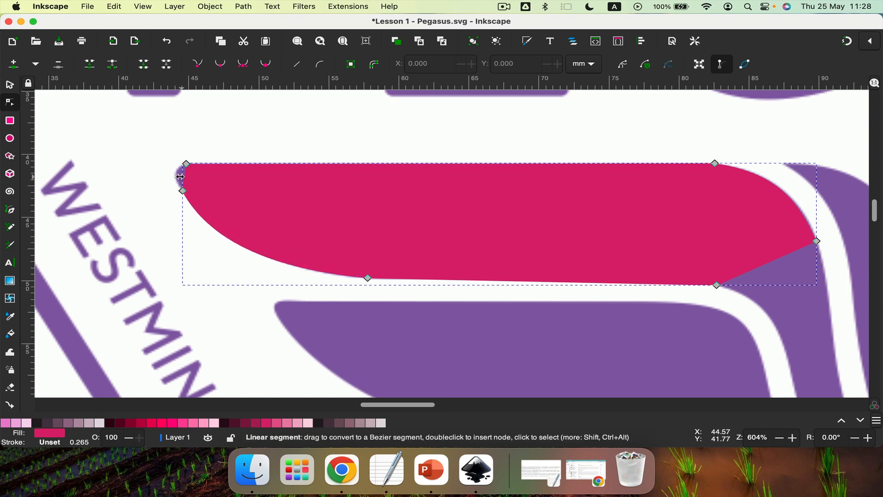
{"action": "left_click_drag", "start_coordinate": [182, 173], "coordinate": [175, 178]}
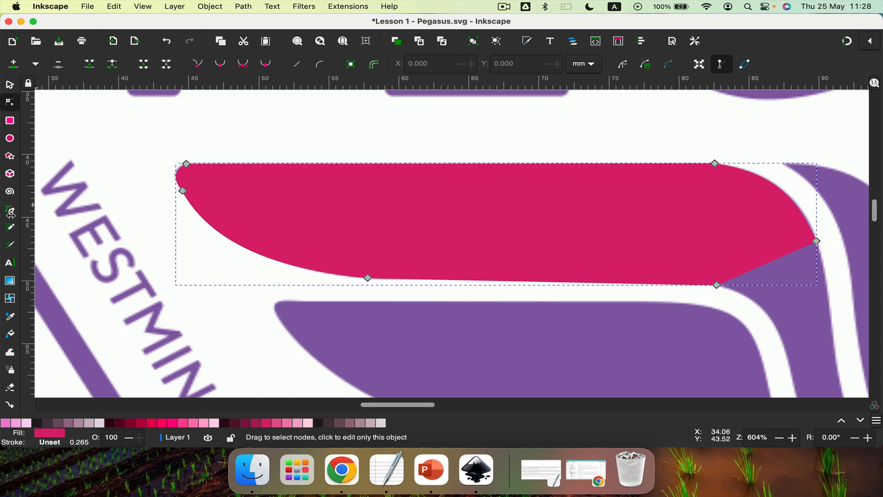
Trace the second wing feather with the Pen tool as a closed six-node outline of straight segments
{"action": "key", "text": "b"}
{"action": "scroll", "coordinate": [366, 229], "scroll_direction": "down", "scroll_amount": 10}
{"action": "scroll", "coordinate": [361, 229], "scroll_direction": "right", "scroll_amount": 4}
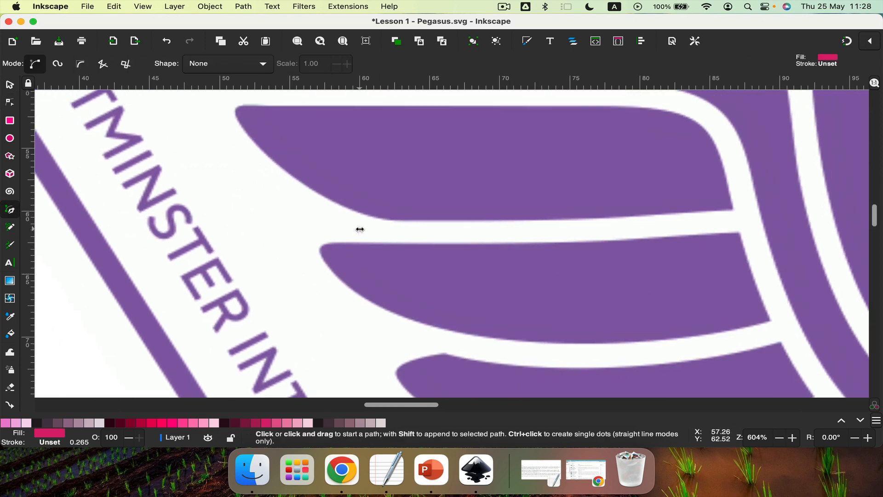
{"action": "scroll", "coordinate": [359, 229], "scroll_direction": "up", "scroll_amount": 6}
{"action": "scroll", "coordinate": [261, 249], "scroll_direction": "up", "scroll_amount": 2}
{"action": "scroll", "coordinate": [256, 248], "scroll_direction": "right", "scroll_amount": 1}
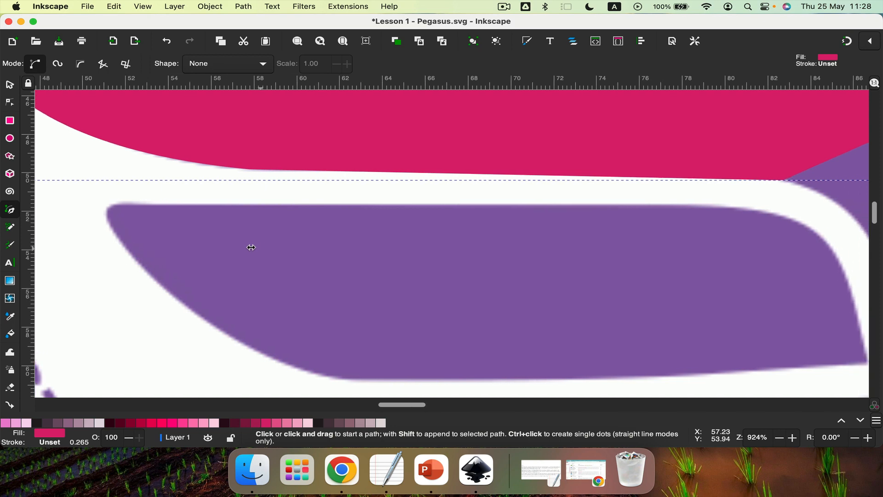
{"action": "left_click", "coordinate": [132, 205]}
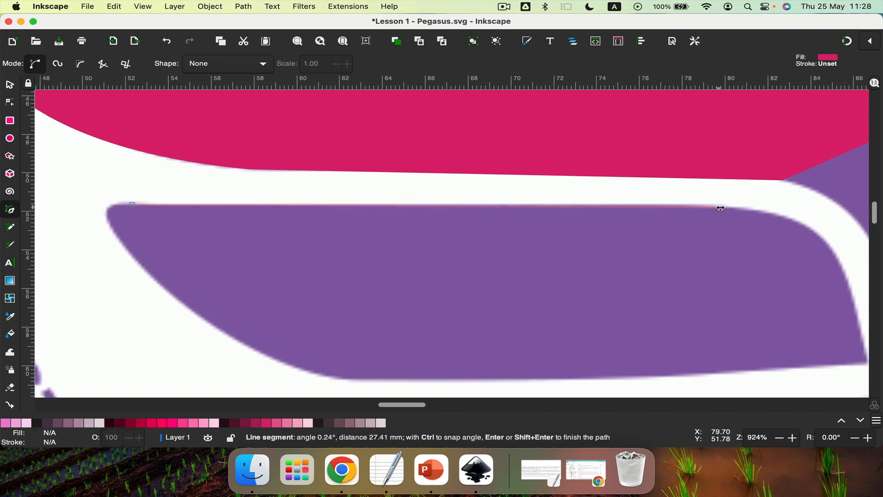
{"action": "left_click", "coordinate": [720, 207]}
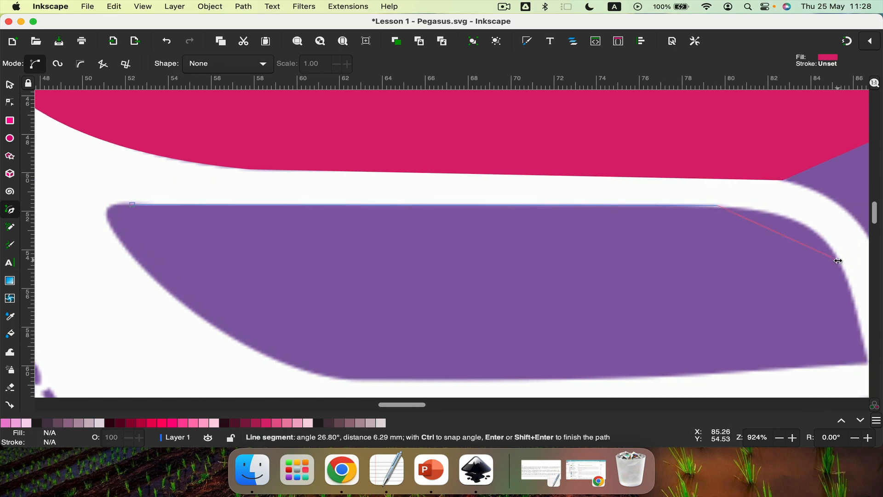
{"action": "left_click", "coordinate": [838, 261]}
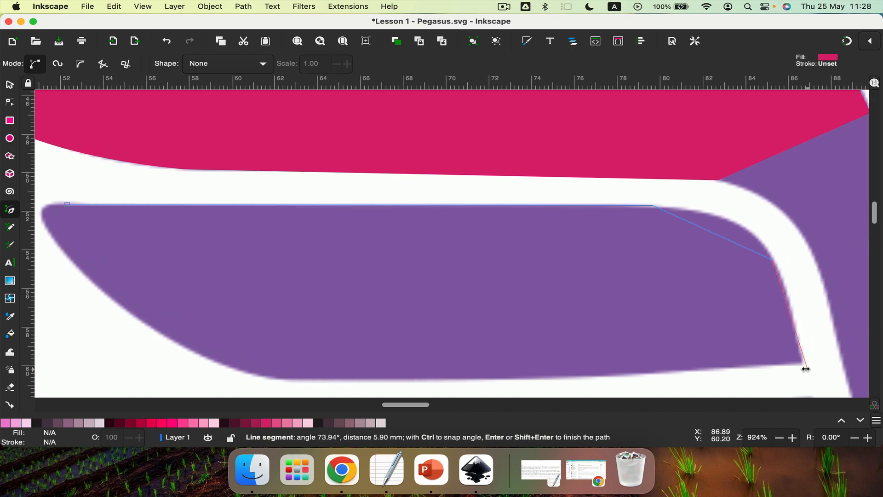
{"action": "left_click", "coordinate": [803, 363]}
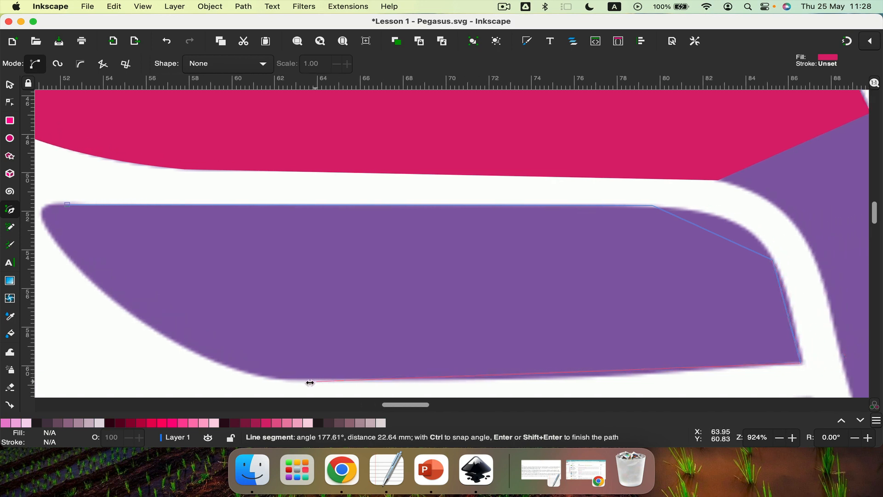
{"action": "left_click", "coordinate": [272, 379]}
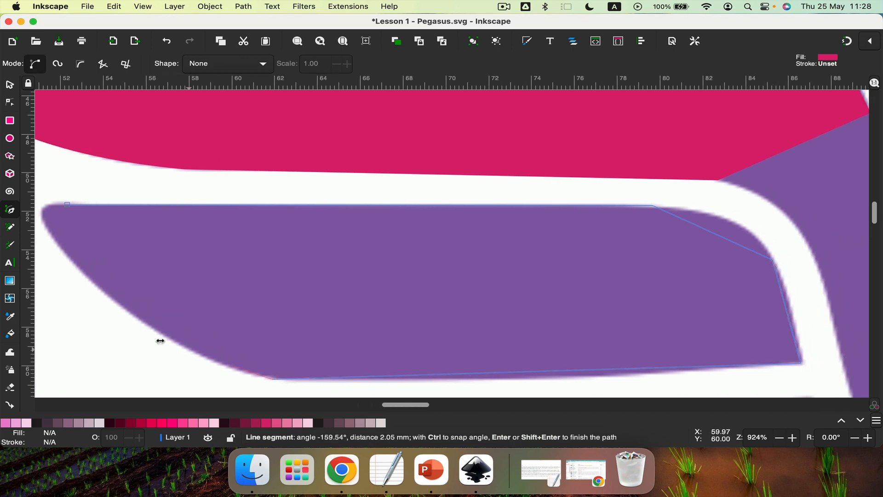
{"action": "left_click", "coordinate": [89, 277]}
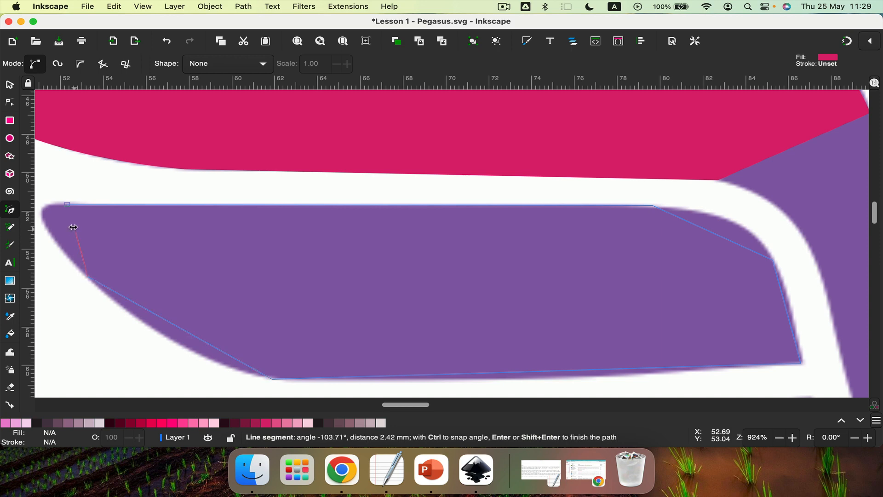
{"action": "left_click", "coordinate": [68, 204]}
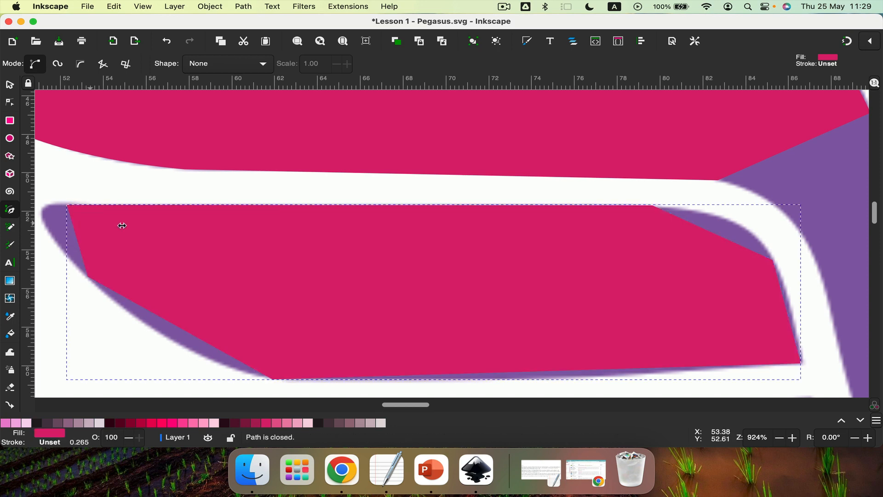
Fit the second feather's outline to the logo by curving its shoulder, bottom and lower-left segments and nudging the two right-end nodes outward
{"action": "left_click", "coordinate": [10, 102]}
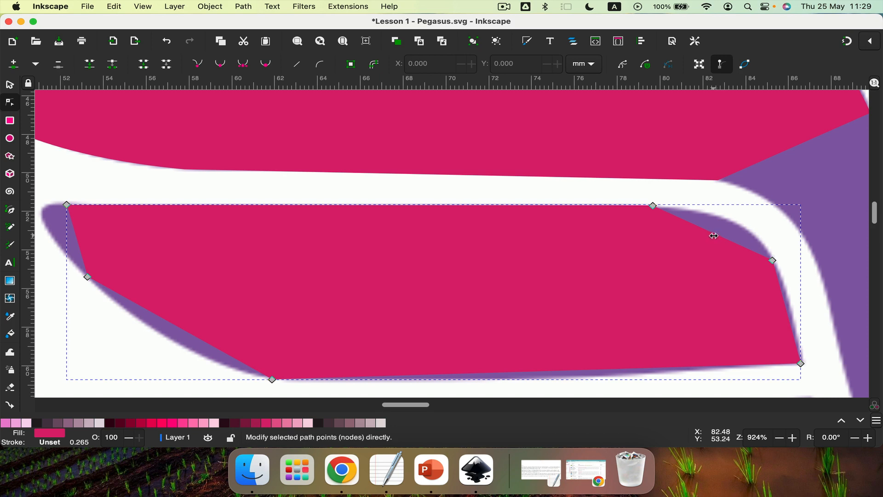
{"action": "left_click_drag", "start_coordinate": [714, 235], "coordinate": [725, 221]}
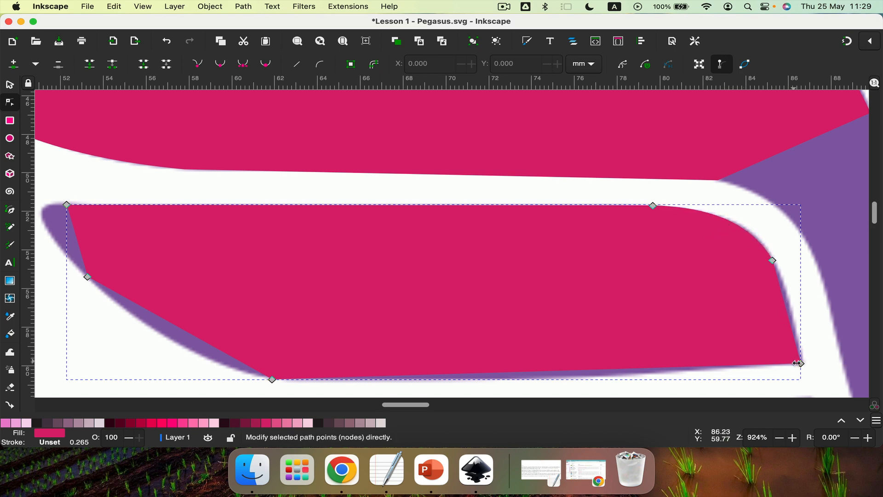
{"action": "left_click_drag", "start_coordinate": [800, 364], "coordinate": [805, 365]}
{"action": "left_click_drag", "start_coordinate": [772, 262], "coordinate": [777, 261]}
{"action": "left_click_drag", "start_coordinate": [492, 375], "coordinate": [494, 378]}
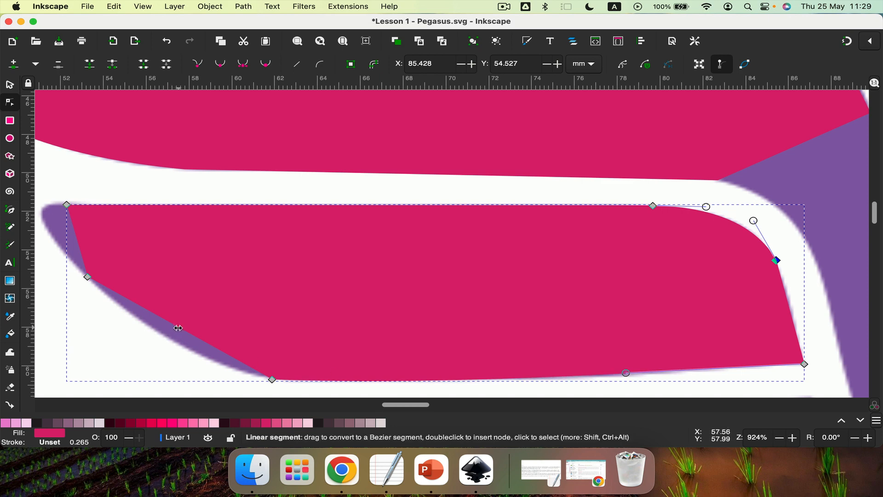
{"action": "left_click_drag", "start_coordinate": [177, 327], "coordinate": [182, 347]}
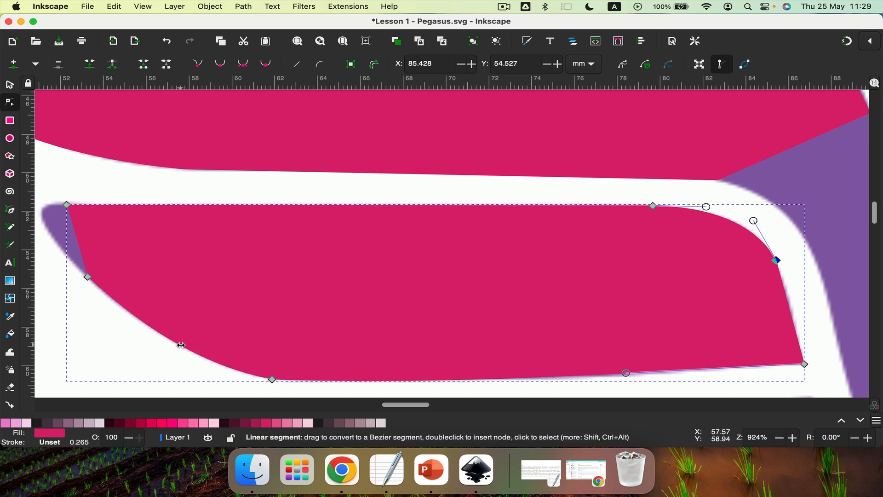
Curve the straight segment at the second feather's left tip to match the logo's rounded end
{"action": "scroll", "coordinate": [103, 256], "scroll_direction": "left", "scroll_amount": 5}
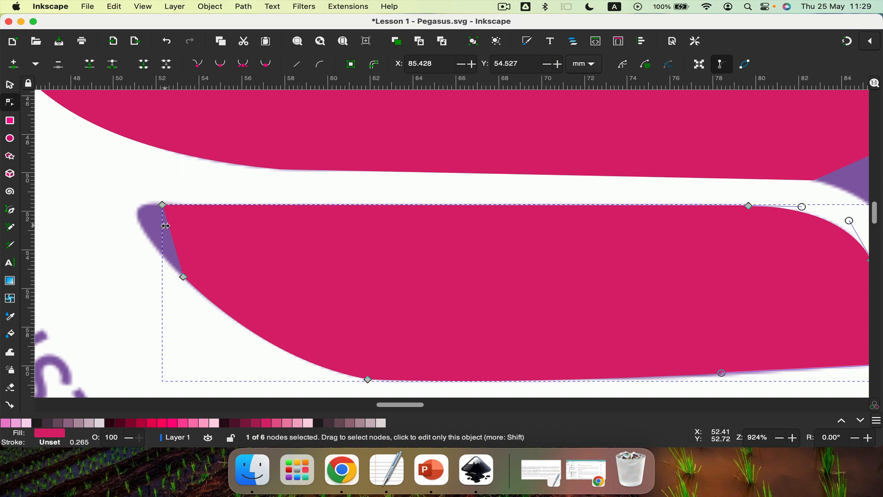
{"action": "scroll", "coordinate": [166, 226], "scroll_direction": "up", "scroll_amount": 2}
{"action": "scroll", "coordinate": [156, 237], "scroll_direction": "left", "scroll_amount": 5}
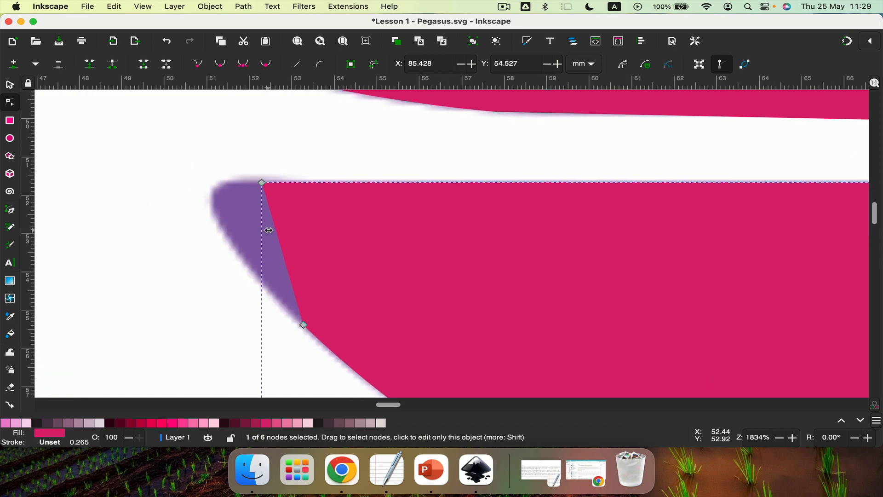
{"action": "left_click_drag", "start_coordinate": [272, 230], "coordinate": [209, 198]}
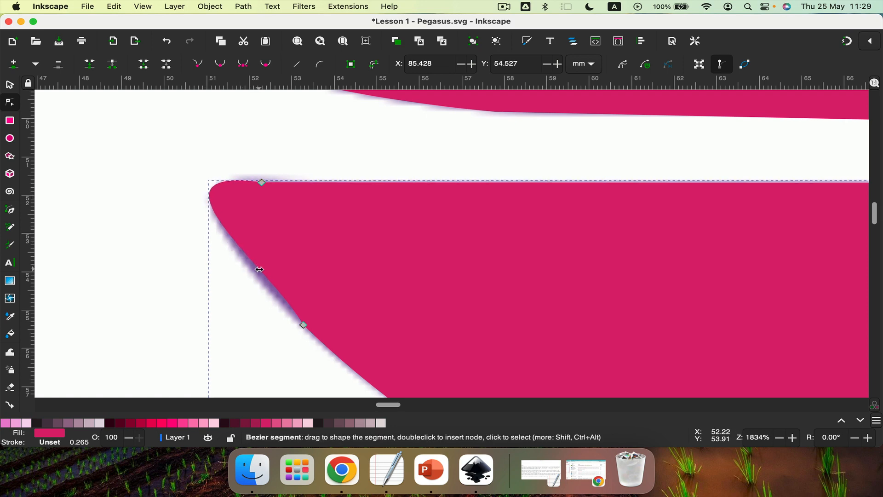
{"action": "left_click_drag", "start_coordinate": [256, 270], "coordinate": [258, 277]}
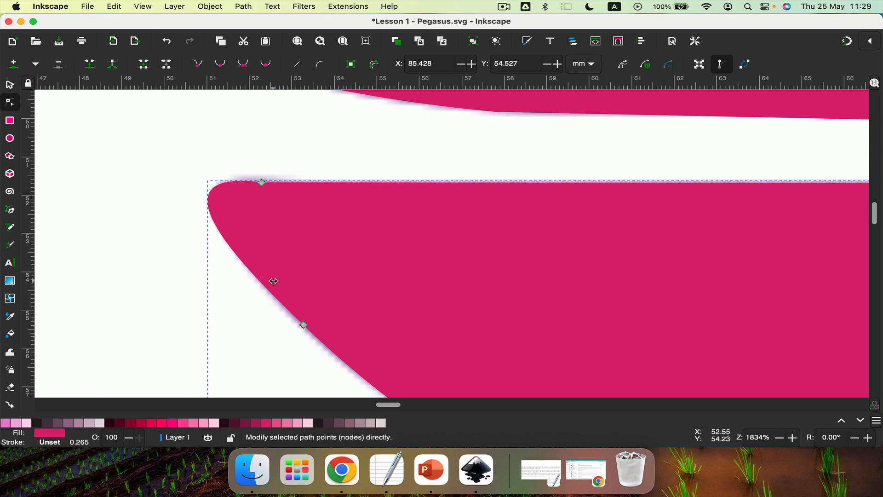
{"action": "scroll", "coordinate": [257, 279], "scroll_direction": "down", "scroll_amount": 4}
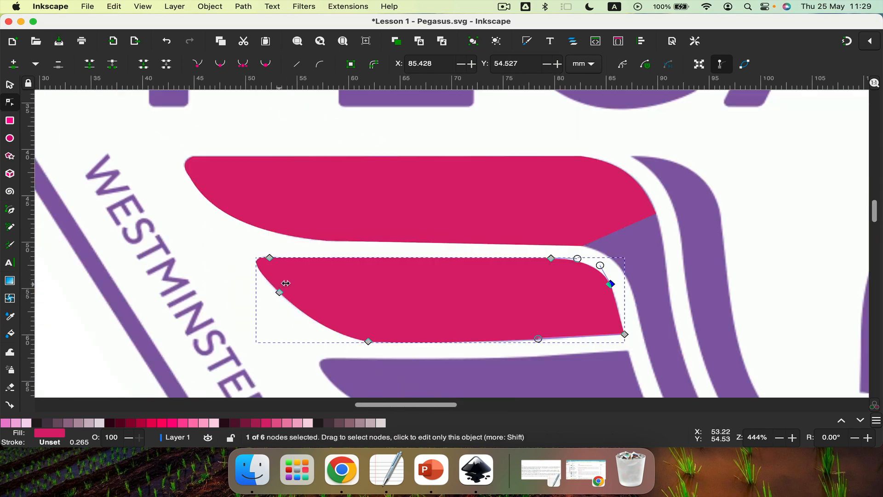
Trace the purple band descending from the top feather's right end with the Pen tool as a closed seven-node outline of straight segments
{"action": "scroll", "coordinate": [285, 282], "scroll_direction": "down", "scroll_amount": 2}
{"action": "scroll", "coordinate": [424, 264], "scroll_direction": "right", "scroll_amount": 2}
{"action": "scroll", "coordinate": [425, 264], "scroll_direction": "right", "scroll_amount": 5}
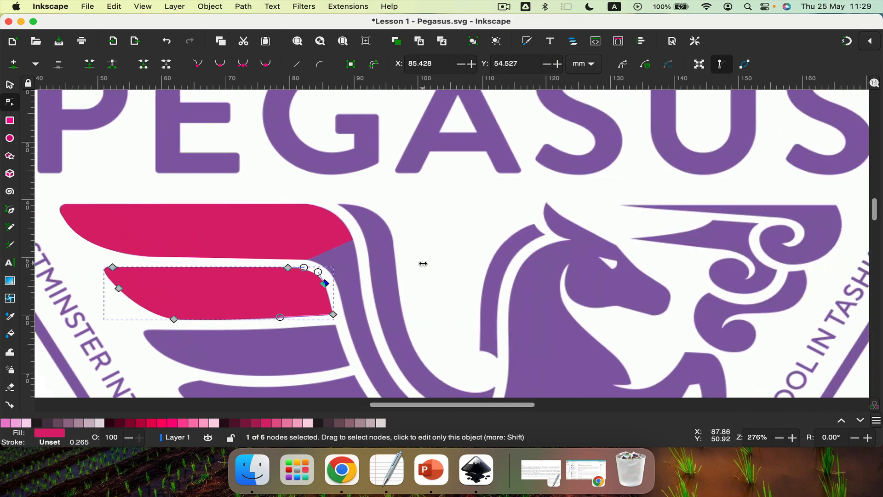
{"action": "scroll", "coordinate": [289, 168], "scroll_direction": "up", "scroll_amount": 3}
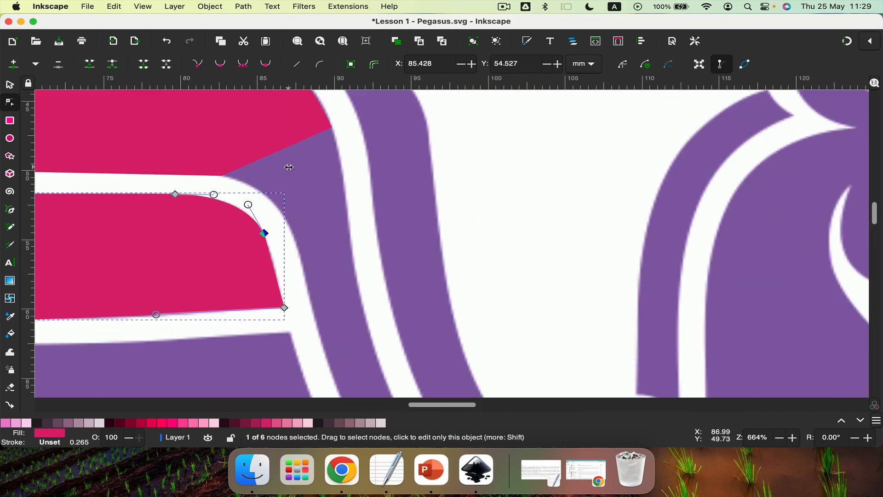
{"action": "scroll", "coordinate": [289, 168], "scroll_direction": "up", "scroll_amount": 1}
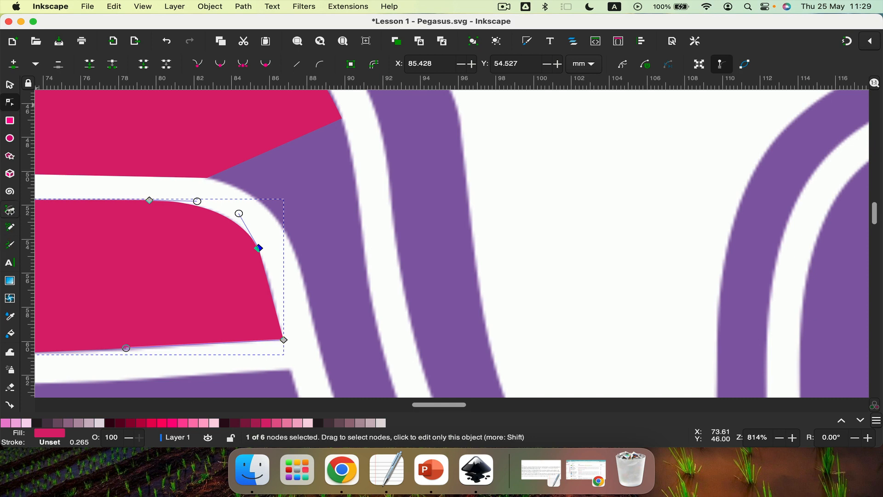
{"action": "key", "text": "b"}
{"action": "left_click", "coordinate": [207, 177]}
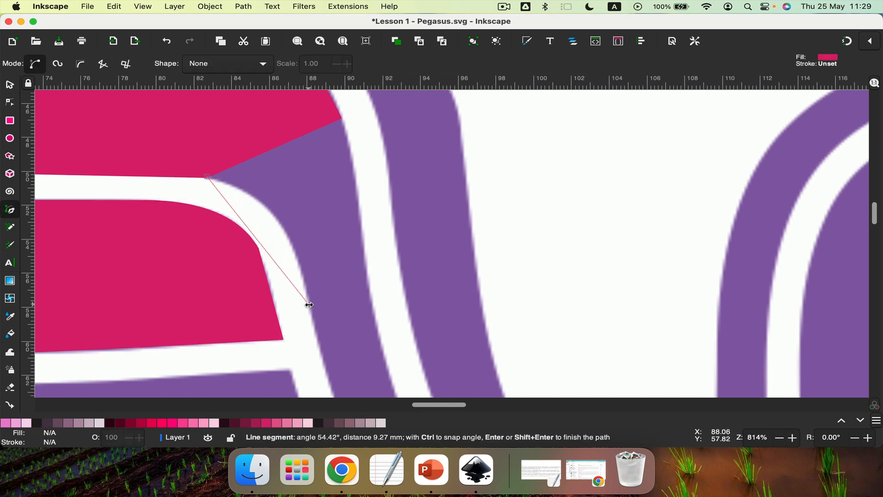
{"action": "left_click", "coordinate": [309, 304]}
{"action": "scroll", "coordinate": [315, 345], "scroll_direction": "down", "scroll_amount": 5}
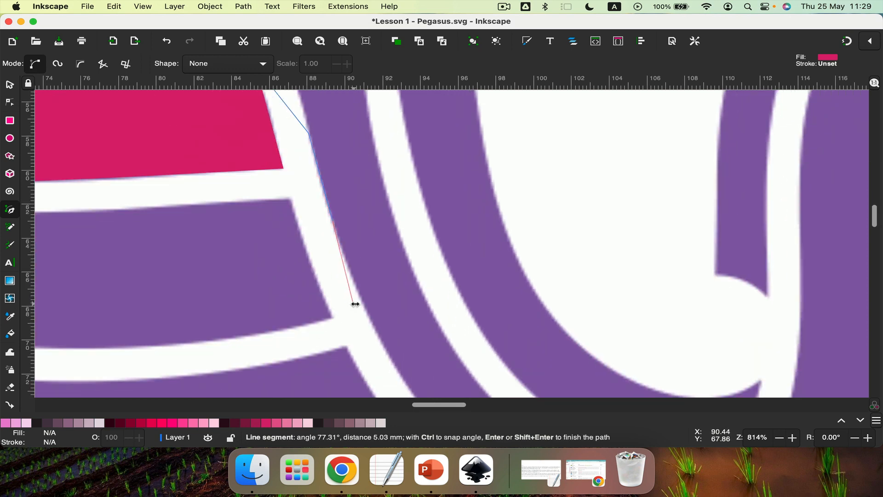
{"action": "left_click", "coordinate": [367, 313]}
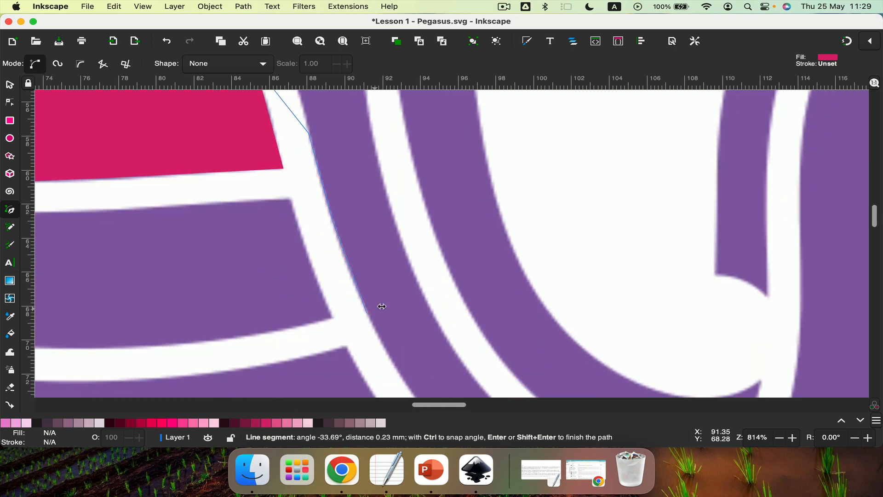
{"action": "left_click", "coordinate": [427, 301]}
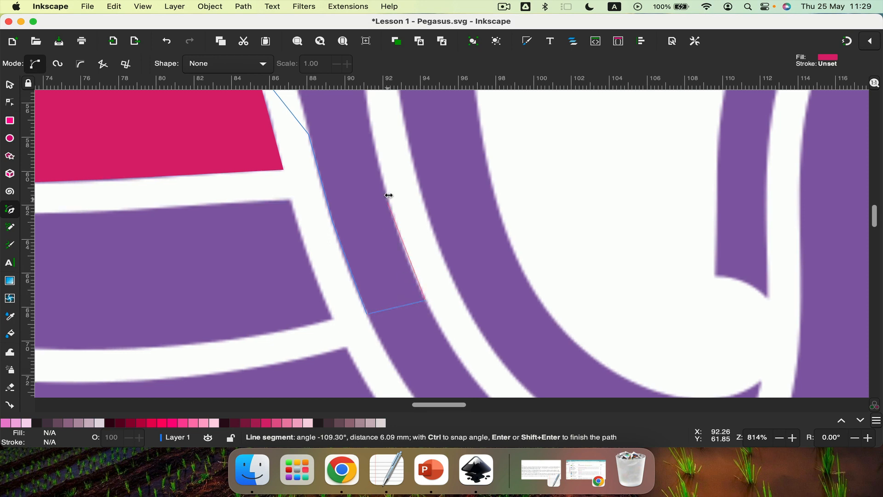
{"action": "left_click", "coordinate": [366, 98]}
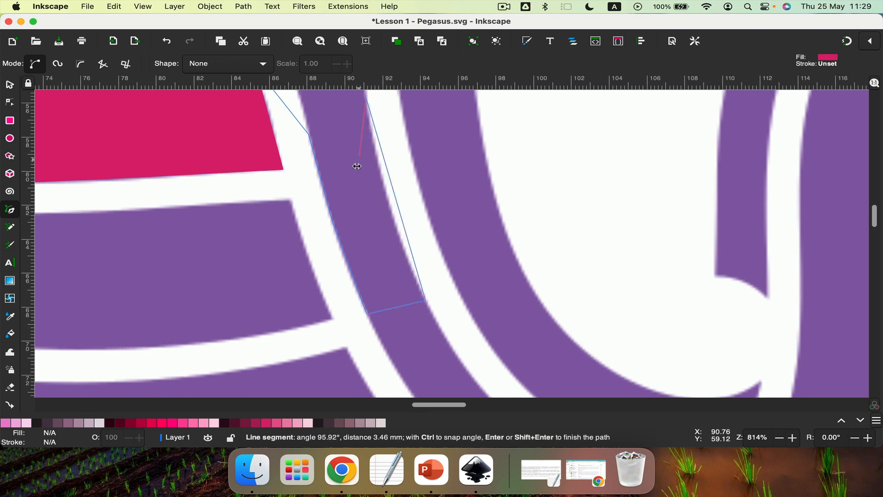
{"action": "scroll", "coordinate": [357, 173], "scroll_direction": "up", "scroll_amount": 5}
{"action": "scroll", "coordinate": [352, 163], "scroll_direction": "up", "scroll_amount": 3}
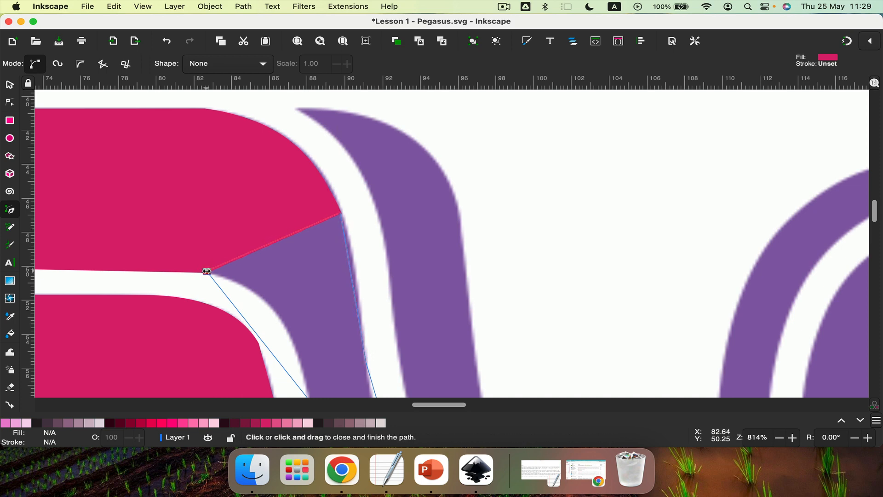
{"action": "left_click", "coordinate": [207, 271]}
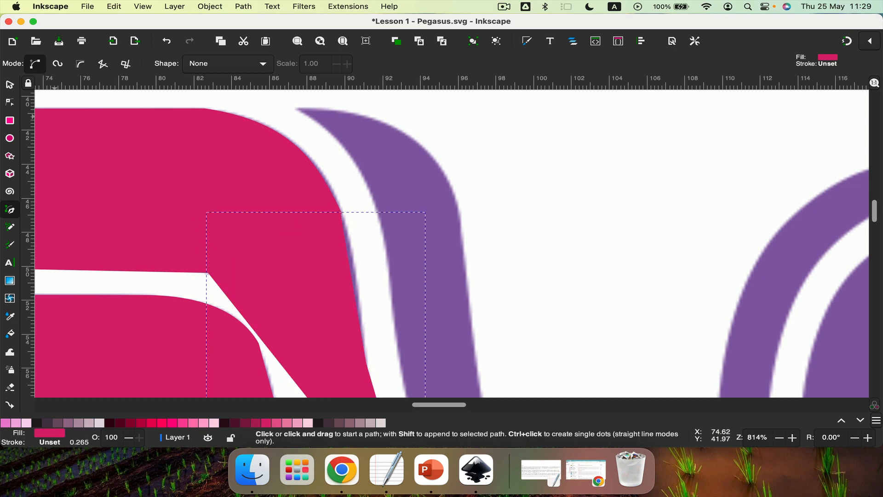
Curve the descending band's upper-right, inner shoulder and lower-right segments to match the logo's edges
{"action": "left_click", "coordinate": [10, 102]}
{"action": "scroll", "coordinate": [262, 184], "scroll_direction": "down", "scroll_amount": 4}
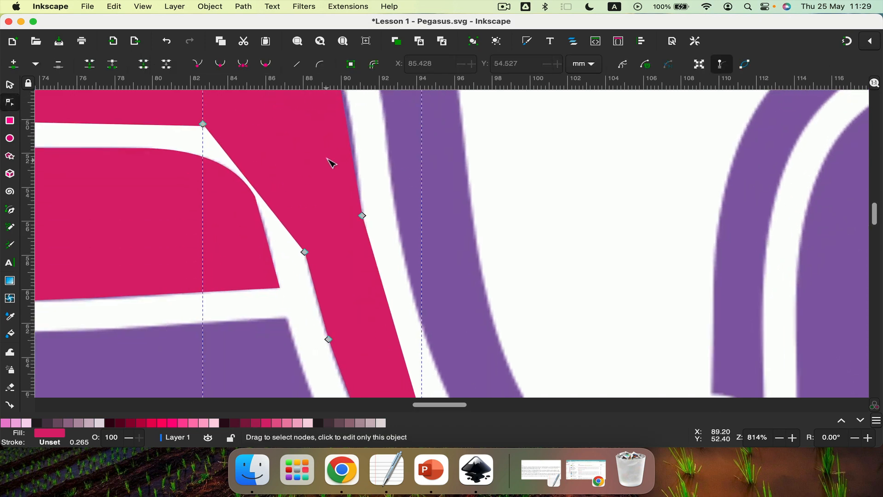
{"action": "scroll", "coordinate": [339, 149], "scroll_direction": "up", "scroll_amount": 2}
{"action": "scroll", "coordinate": [339, 149], "scroll_direction": "up", "scroll_amount": 1}
{"action": "left_click_drag", "start_coordinate": [351, 186], "coordinate": [359, 192]}
{"action": "left_click_drag", "start_coordinate": [246, 241], "coordinate": [286, 235]}
{"action": "scroll", "coordinate": [272, 232], "scroll_direction": "down", "scroll_amount": 5}
{"action": "scroll", "coordinate": [330, 253], "scroll_direction": "down", "scroll_amount": 1}
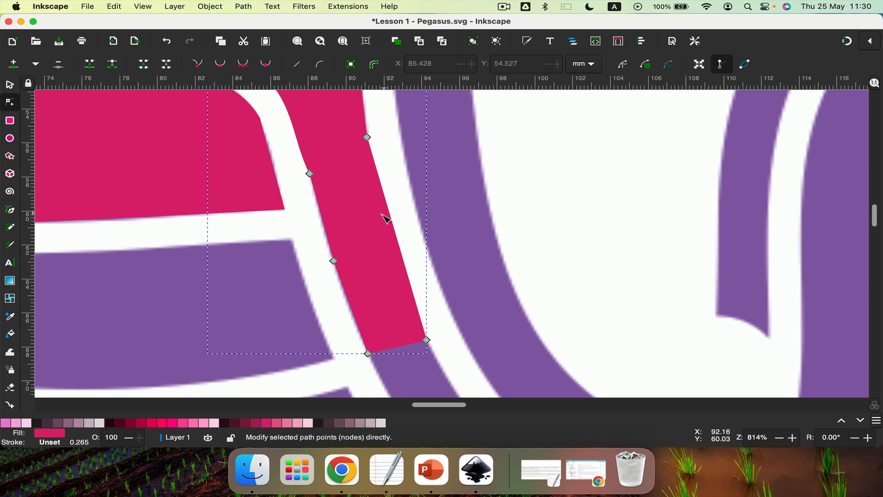
{"action": "left_click_drag", "start_coordinate": [391, 223], "coordinate": [387, 230]}
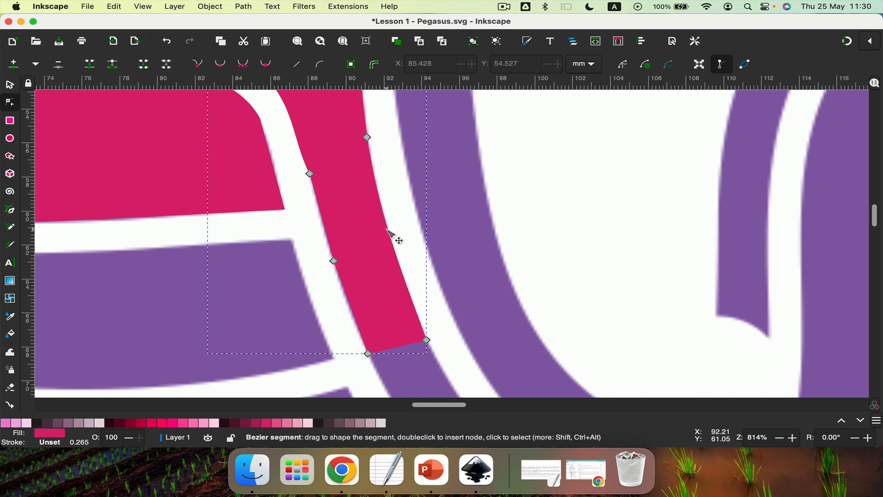
{"action": "scroll", "coordinate": [389, 232], "scroll_direction": "down", "scroll_amount": 1}
{"action": "scroll", "coordinate": [363, 249], "scroll_direction": "down", "scroll_amount": 10}
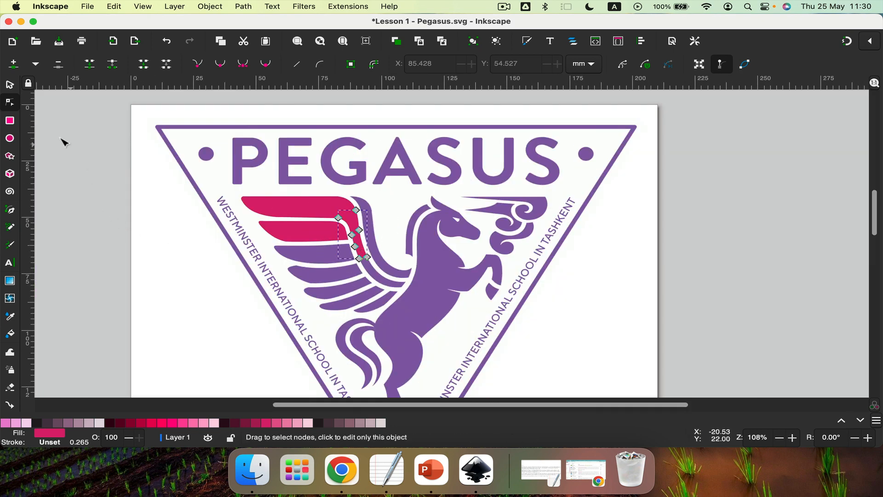
{"action": "left_click", "coordinate": [9, 86]}
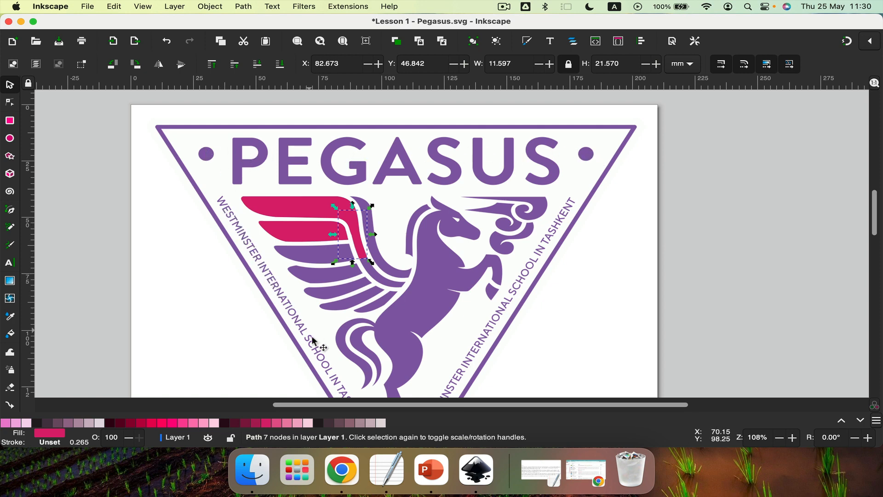
Trace the arrowhead at the triangle's lower tip with the Pen tool as a closed four-node outline, with a top edge about 16.5 mm long
{"action": "scroll", "coordinate": [313, 332], "scroll_direction": "down", "scroll_amount": 3}
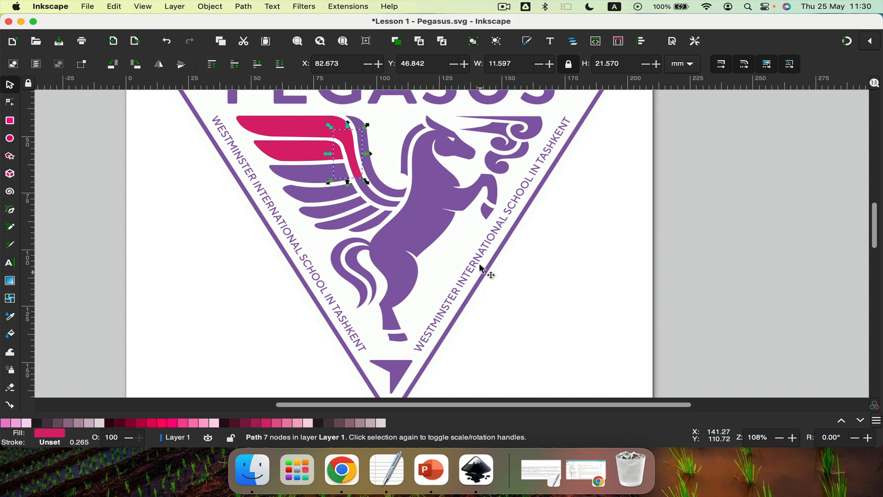
{"action": "scroll", "coordinate": [503, 187], "scroll_direction": "up", "scroll_amount": 1}
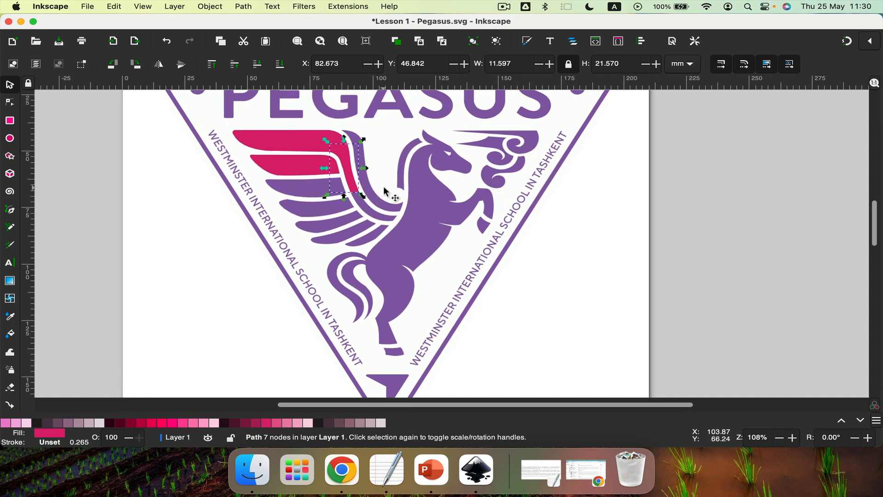
{"action": "scroll", "coordinate": [388, 255], "scroll_direction": "down", "scroll_amount": 5}
{"action": "scroll", "coordinate": [387, 239], "scroll_direction": "up", "scroll_amount": 3}
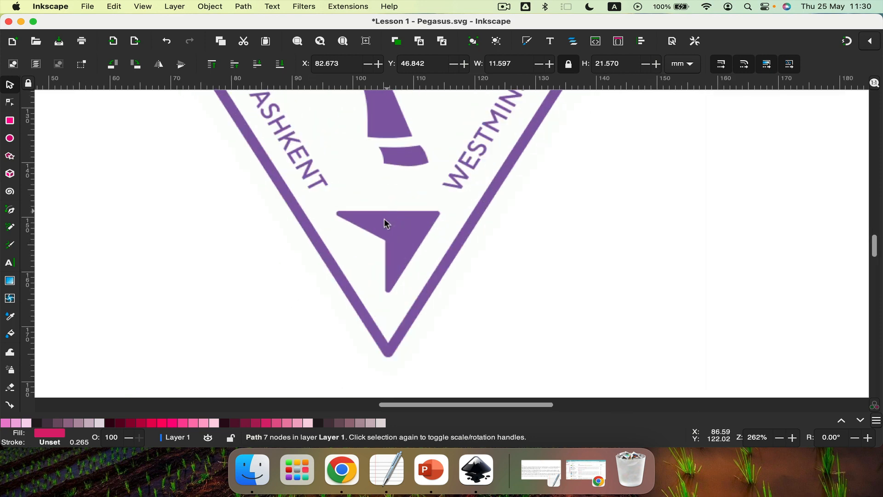
{"action": "left_click", "coordinate": [9, 212]}
{"action": "scroll", "coordinate": [374, 231], "scroll_direction": "up", "scroll_amount": 4}
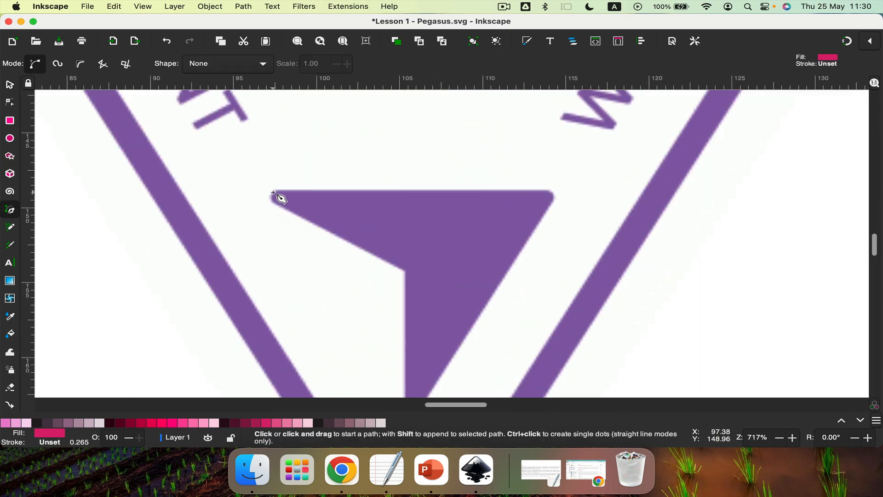
{"action": "left_click", "coordinate": [274, 190]}
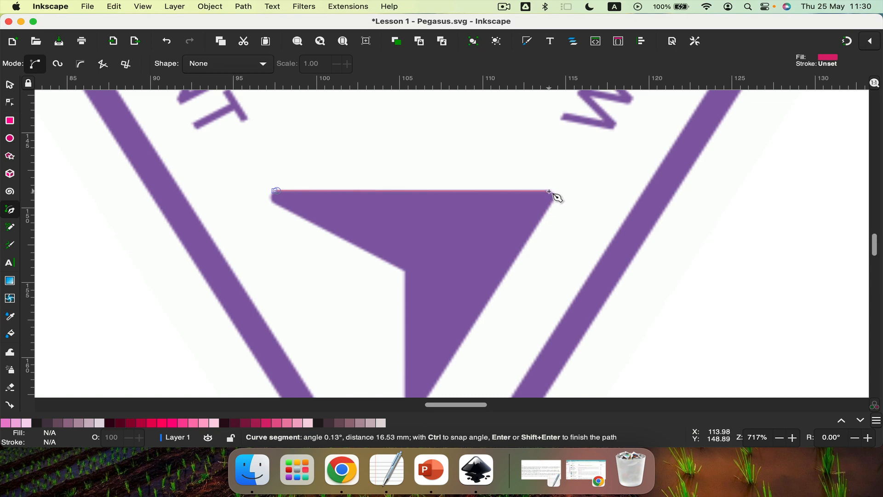
{"action": "left_click", "coordinate": [549, 191]}
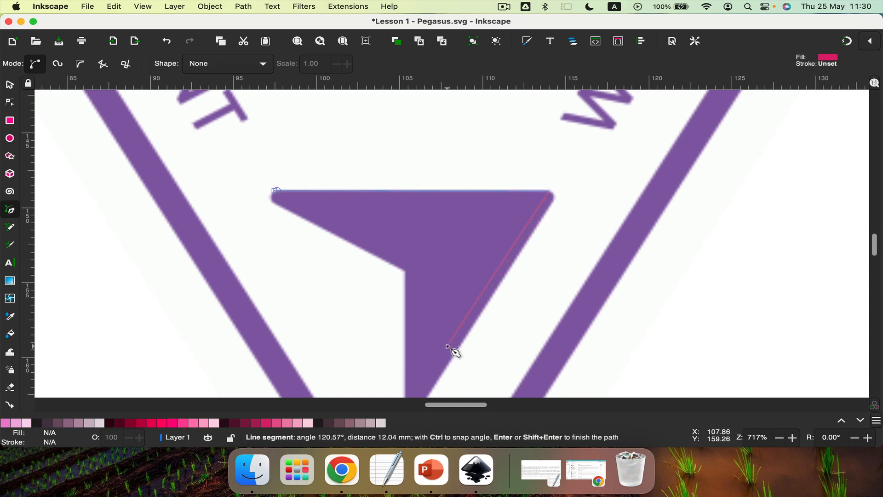
{"action": "scroll", "coordinate": [442, 335], "scroll_direction": "down", "scroll_amount": 5}
{"action": "left_click", "coordinate": [415, 314]}
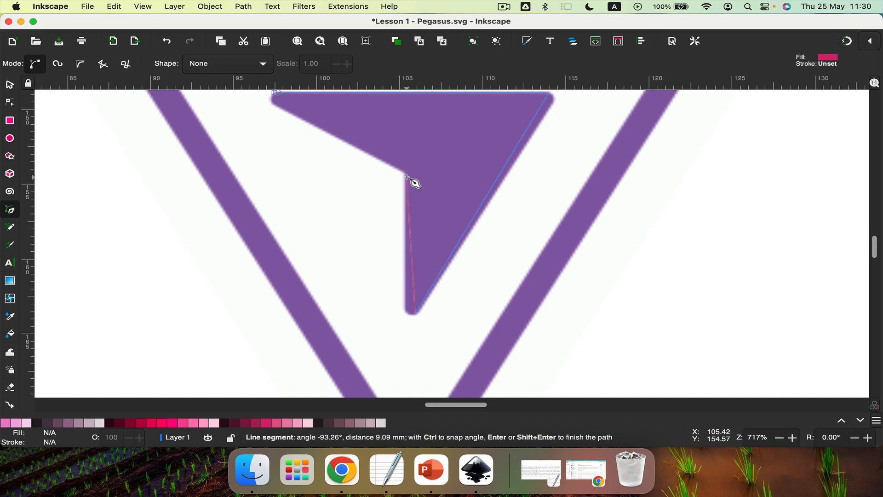
{"action": "left_click", "coordinate": [405, 174]}
{"action": "scroll", "coordinate": [350, 184], "scroll_direction": "up", "scroll_amount": 3}
{"action": "scroll", "coordinate": [350, 184], "scroll_direction": "left", "scroll_amount": 2}
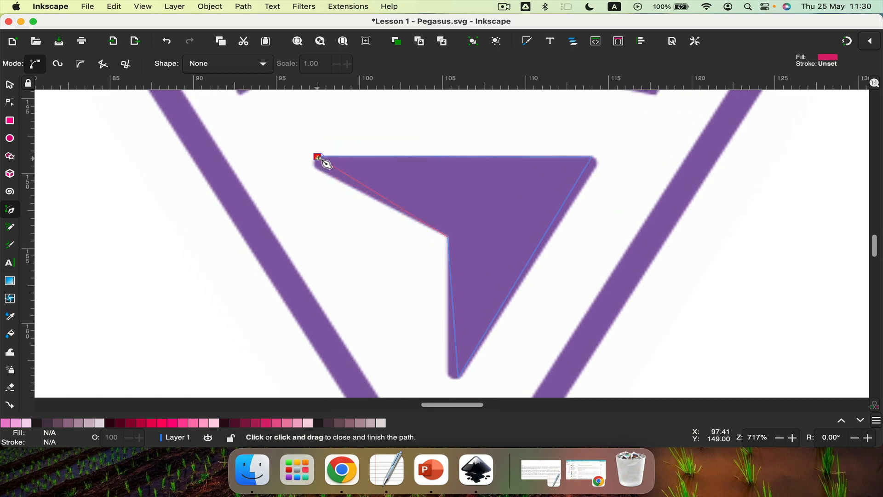
{"action": "left_click", "coordinate": [318, 160]}
Bend the arrowhead's slanted and vertical edges to follow the logo's rounded tips, and nudge its upper-right corner node outward
{"action": "left_click", "coordinate": [13, 105]}
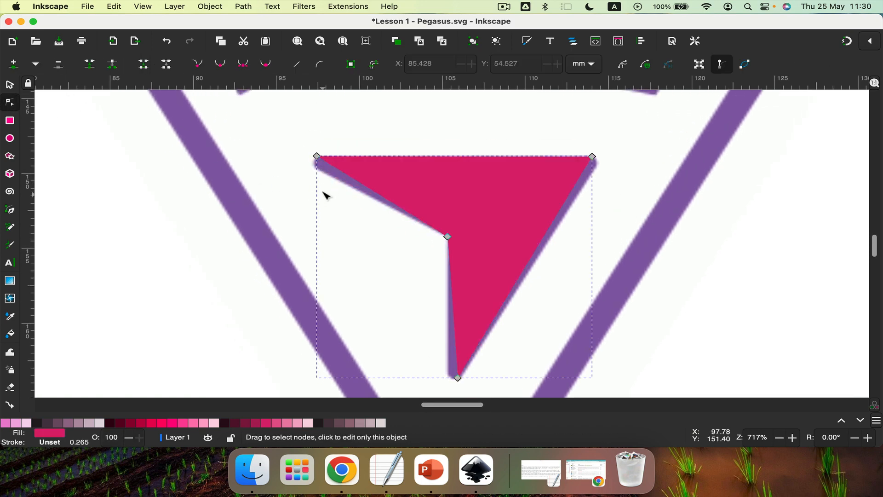
{"action": "mouse_move", "coordinate": [339, 171]}
{"action": "left_mouse_down"}
{"action": "mouse_move", "coordinate": [329, 178]}
{"action": "mouse_move", "coordinate": [325, 170]}
{"action": "left_mouse_up"}
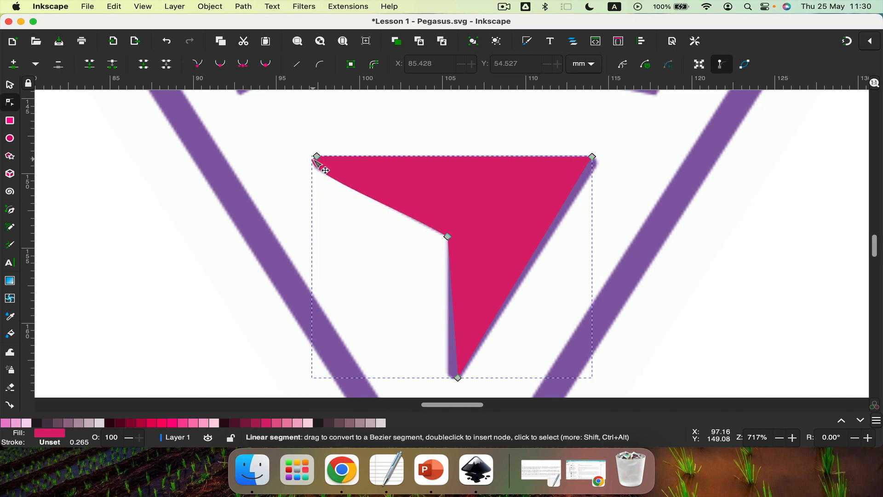
{"action": "mouse_move", "coordinate": [589, 170]}
{"action": "left_mouse_down"}
{"action": "mouse_move", "coordinate": [601, 165]}
{"action": "mouse_move", "coordinate": [594, 161]}
{"action": "left_mouse_up"}
{"action": "left_click_drag", "start_coordinate": [457, 368], "coordinate": [479, 372]}
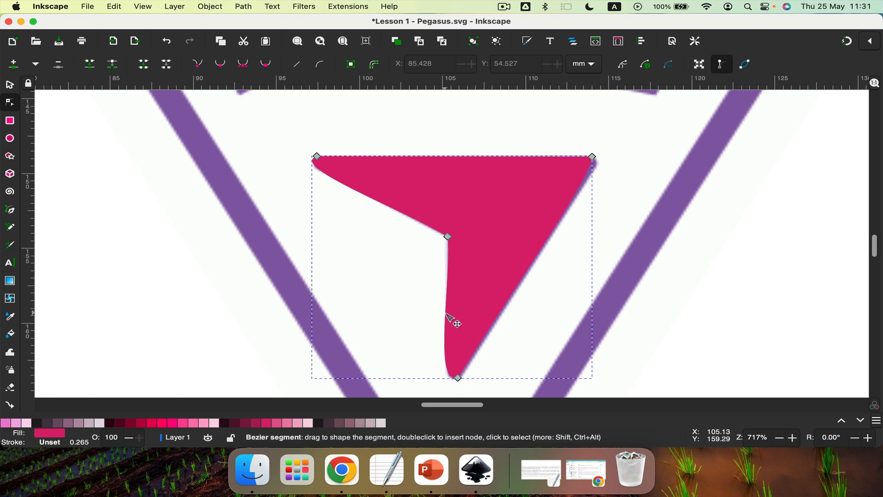
{"action": "left_click_drag", "start_coordinate": [446, 312], "coordinate": [449, 319]}
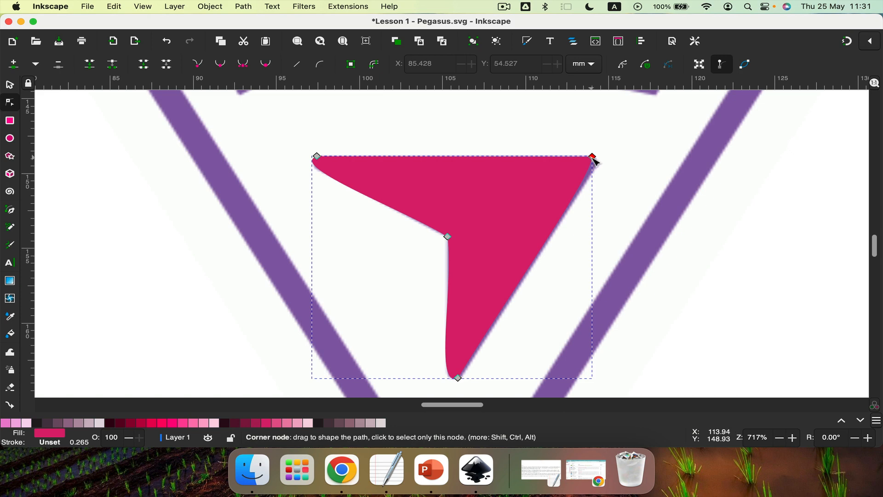
{"action": "left_click_drag", "start_coordinate": [593, 157], "coordinate": [599, 159]}
{"action": "left_click", "coordinate": [617, 193]}
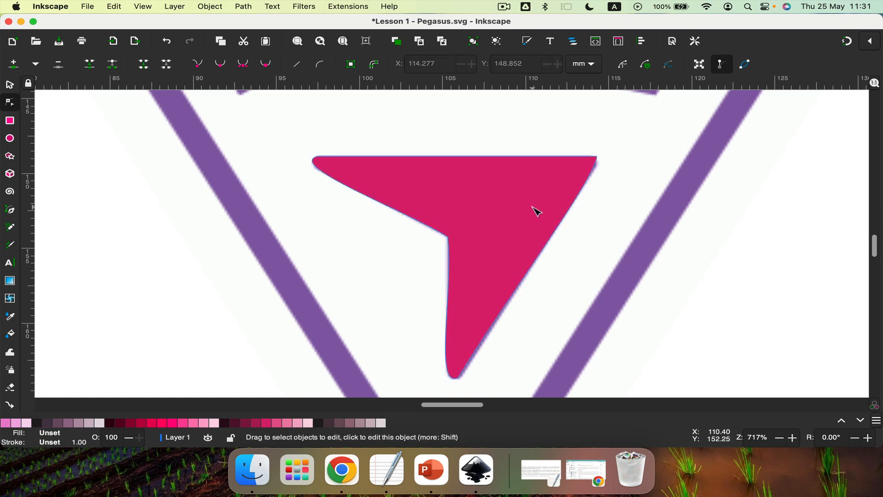
Switch to Finder and bring Phoenix.png from the Lesson 00 - Houses folder into the Inkscape drawing, beside the page
{"action": "scroll", "coordinate": [536, 211], "scroll_direction": "down", "scroll_amount": 10}
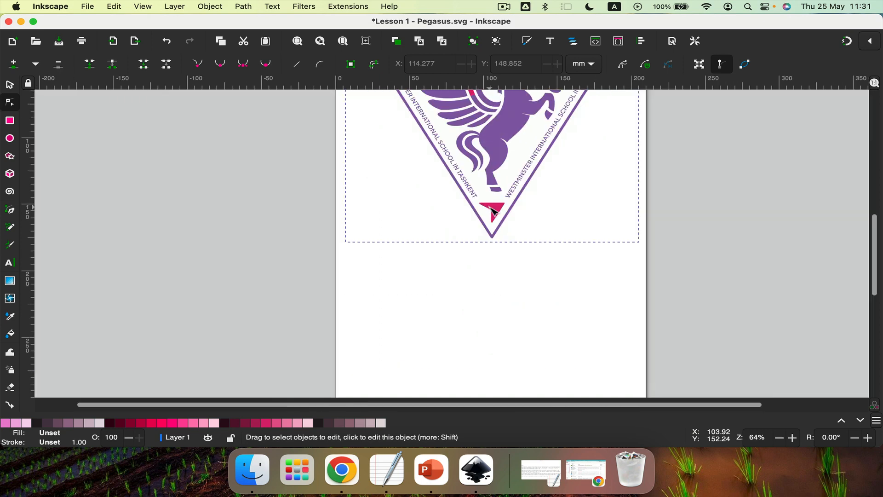
{"action": "scroll", "coordinate": [494, 212], "scroll_direction": "up", "scroll_amount": 5}
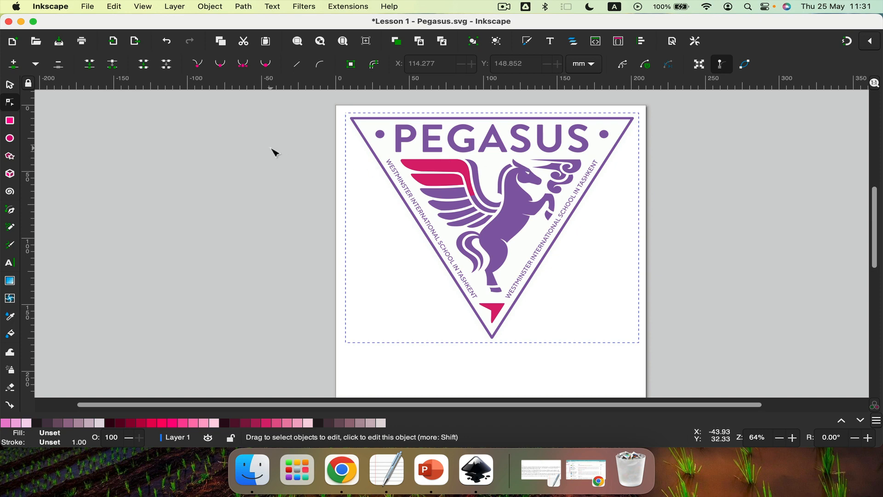
{"action": "left_click", "coordinate": [252, 469]}
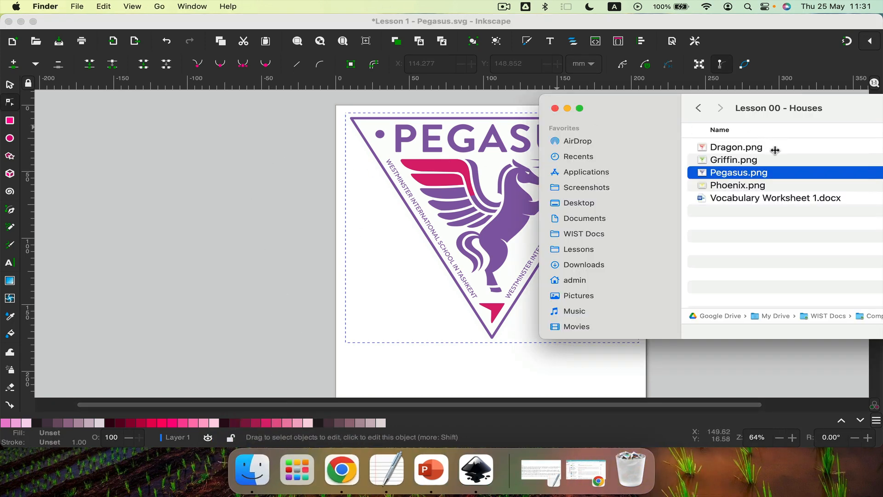
{"action": "left_click_drag", "start_coordinate": [730, 186], "coordinate": [198, 209]}
{"action": "left_click", "coordinate": [144, 182]}
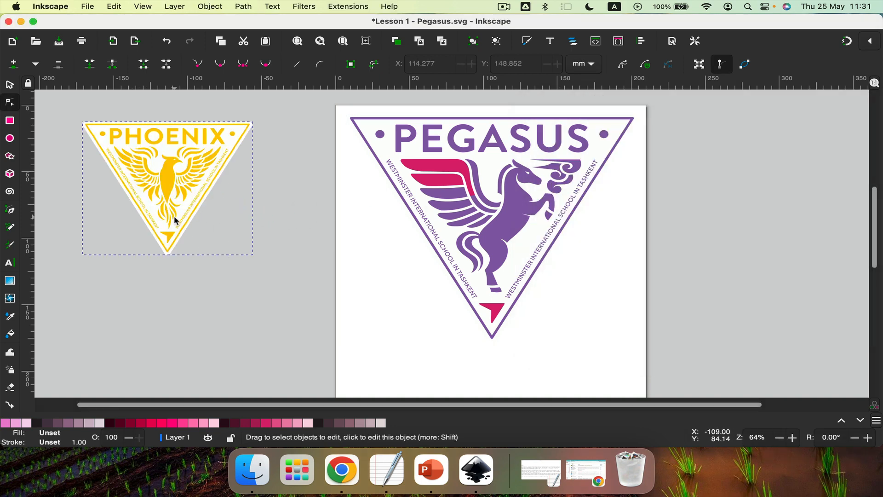
Scale the Phoenix image up proportionally to about 236.5 by 206.2 mm
{"action": "left_click", "coordinate": [11, 83]}
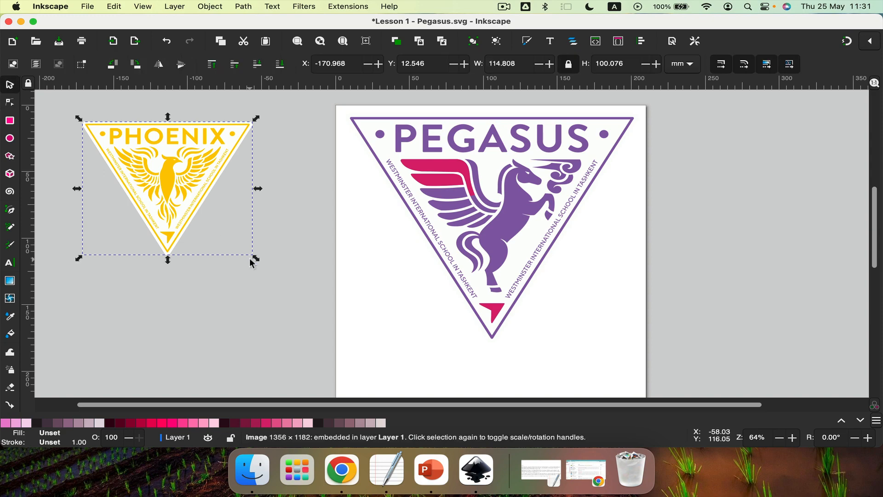
{"action": "left_click_drag", "start_coordinate": [305, 308], "coordinate": [353, 362]}
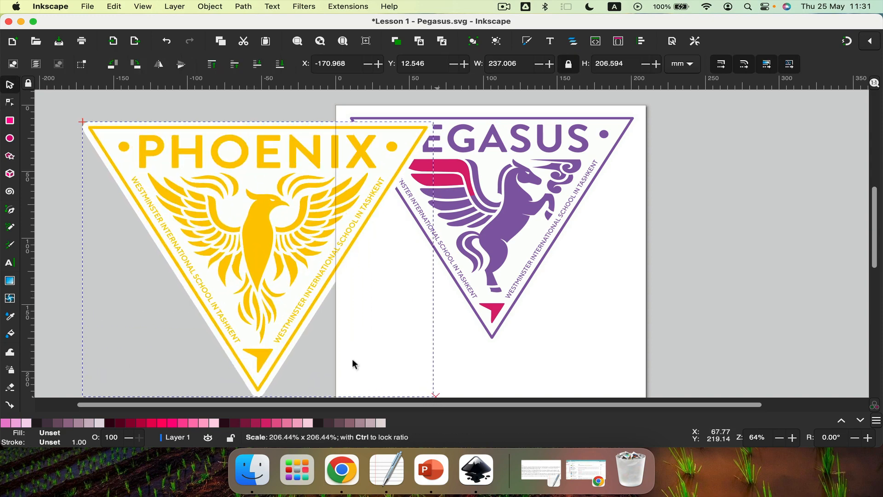
{"action": "scroll", "coordinate": [171, 162], "scroll_direction": "up", "scroll_amount": 8}
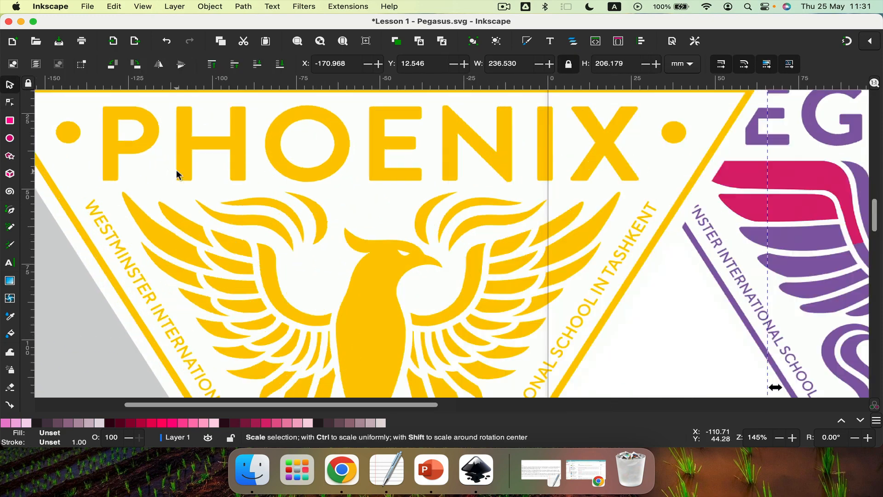
Trace the lower outer feather of the Phoenix's left wing with the Pen tool as a closed three-node outline, upper edge about 19 mm long
{"action": "scroll", "coordinate": [212, 178], "scroll_direction": "down", "scroll_amount": 2}
{"action": "scroll", "coordinate": [208, 173], "scroll_direction": "down", "scroll_amount": 1}
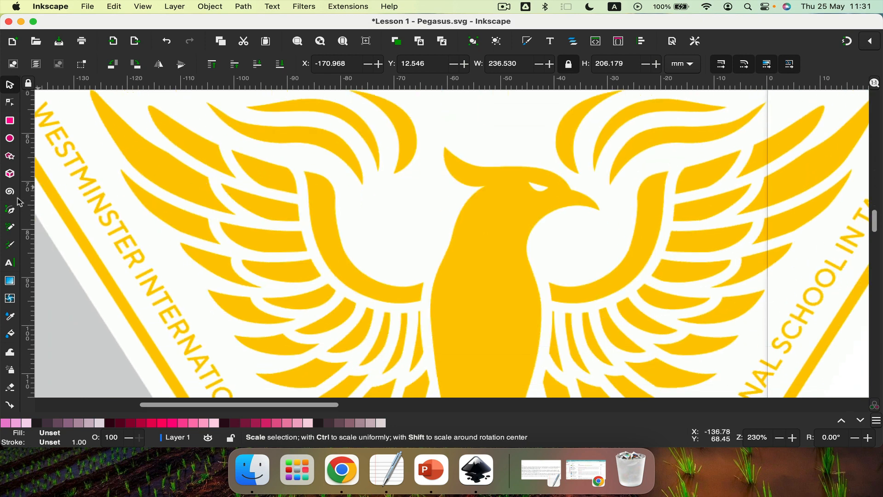
{"action": "left_click", "coordinate": [9, 210]}
{"action": "scroll", "coordinate": [131, 183], "scroll_direction": "up", "scroll_amount": 3}
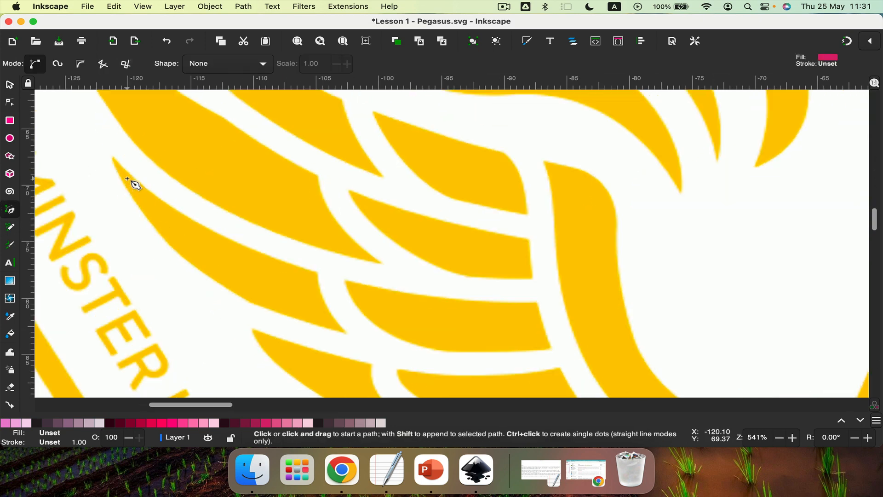
{"action": "scroll", "coordinate": [131, 183], "scroll_direction": "up", "scroll_amount": 1}
{"action": "scroll", "coordinate": [131, 183], "scroll_direction": "down", "scroll_amount": 2}
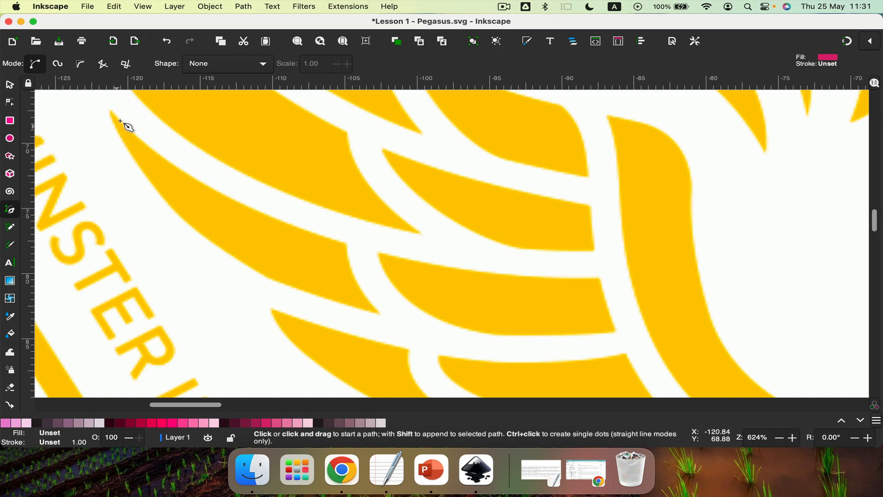
{"action": "left_click", "coordinate": [110, 111]}
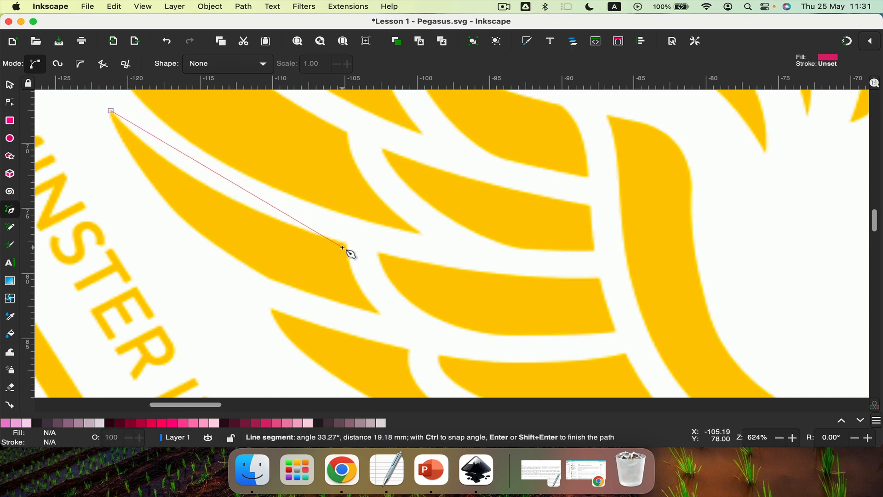
{"action": "left_click", "coordinate": [345, 243]}
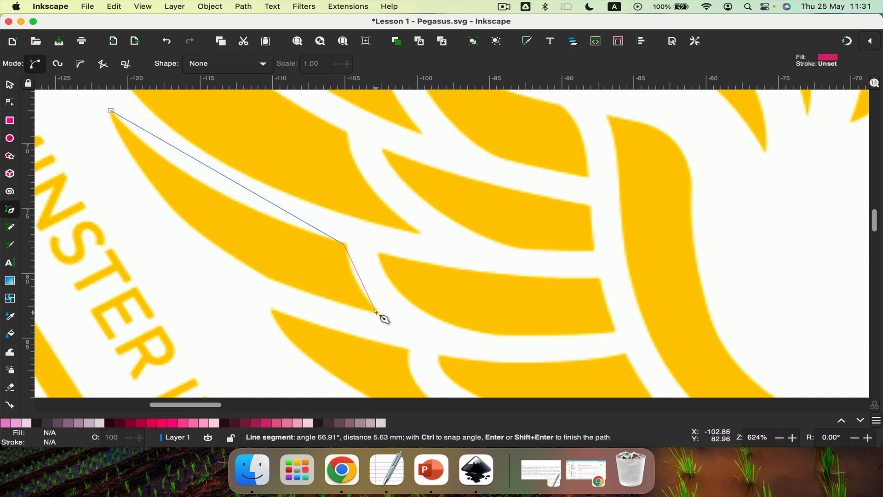
{"action": "left_click", "coordinate": [377, 313]}
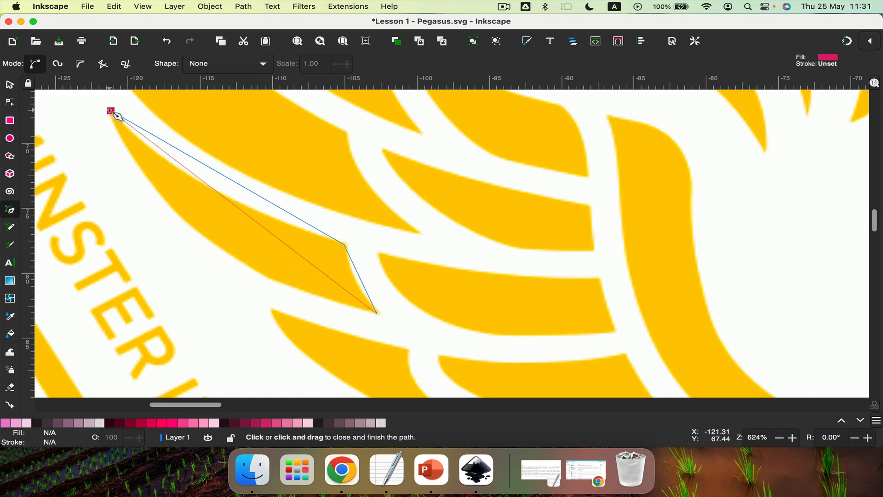
{"action": "left_click", "coordinate": [111, 111]}
Bend the traced feather's three straight edges to follow the logo's curves, and slightly adjust its upper inner corner node
{"action": "left_click", "coordinate": [10, 102]}
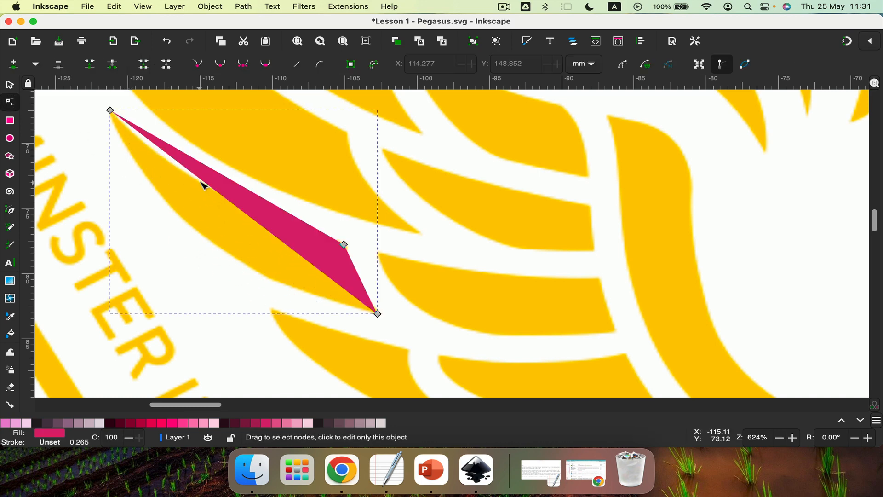
{"action": "left_click_drag", "start_coordinate": [207, 184], "coordinate": [169, 191]}
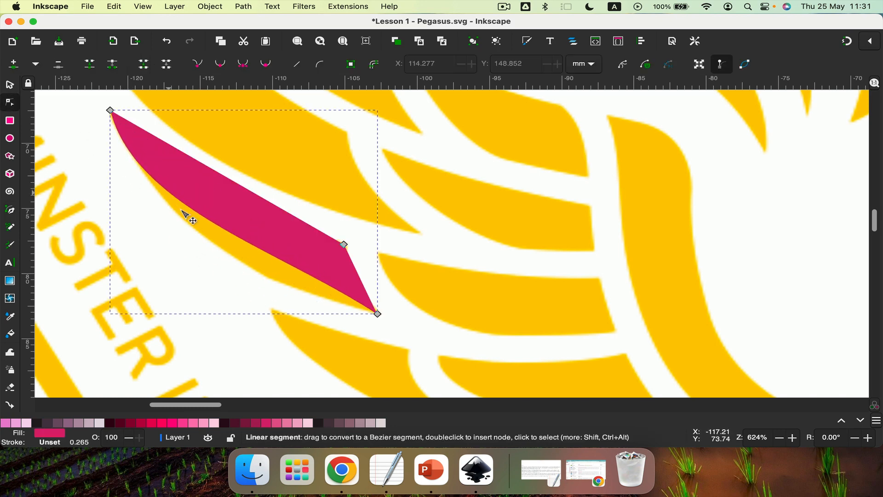
{"action": "left_click_drag", "start_coordinate": [288, 265], "coordinate": [297, 294]}
{"action": "mouse_move", "coordinate": [240, 187]}
{"action": "left_mouse_down"}
{"action": "mouse_move", "coordinate": [231, 205]}
{"action": "mouse_move", "coordinate": [226, 199]}
{"action": "mouse_move", "coordinate": [239, 194]}
{"action": "left_mouse_up"}
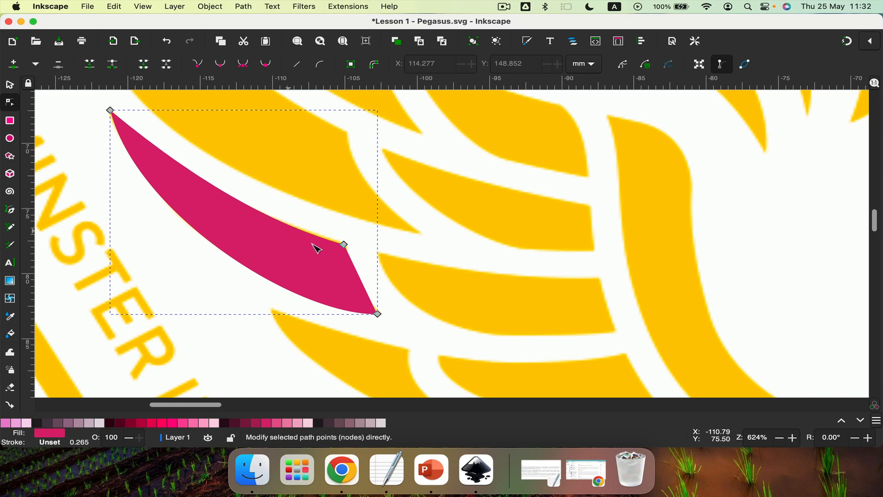
{"action": "left_click_drag", "start_coordinate": [349, 274], "coordinate": [366, 292]}
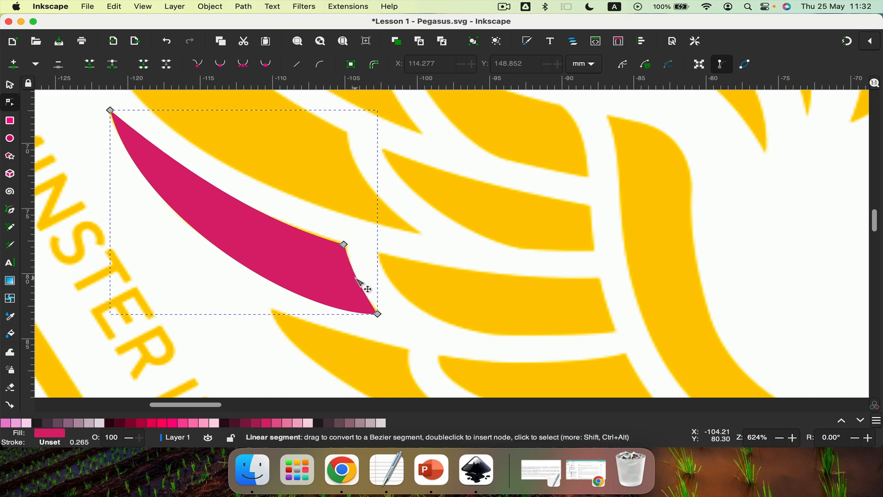
{"action": "left_click", "coordinate": [344, 244]}
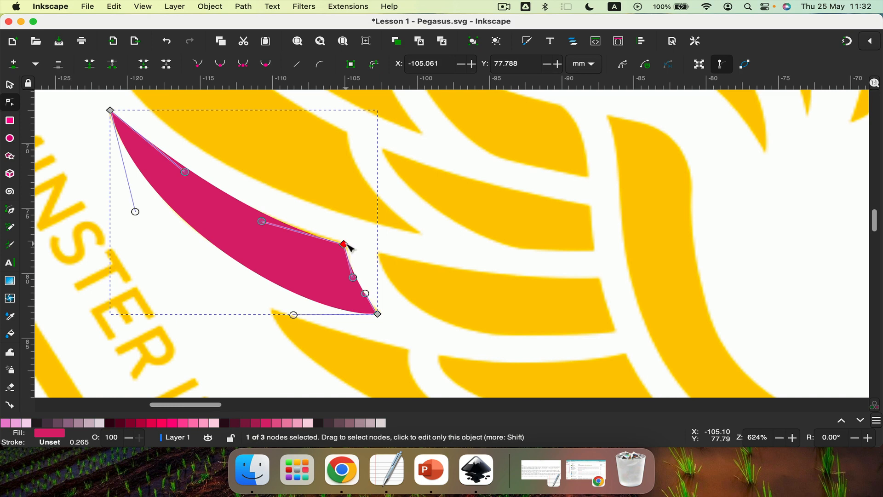
{"action": "left_click_drag", "start_coordinate": [348, 246], "coordinate": [345, 244]}
Duplicate the traced feather, flip the copy horizontally, and place it over the matching feather on the opposite wing at about X -2.7, Y 67.2 mm
{"action": "scroll", "coordinate": [363, 226], "scroll_direction": "down", "scroll_amount": 2}
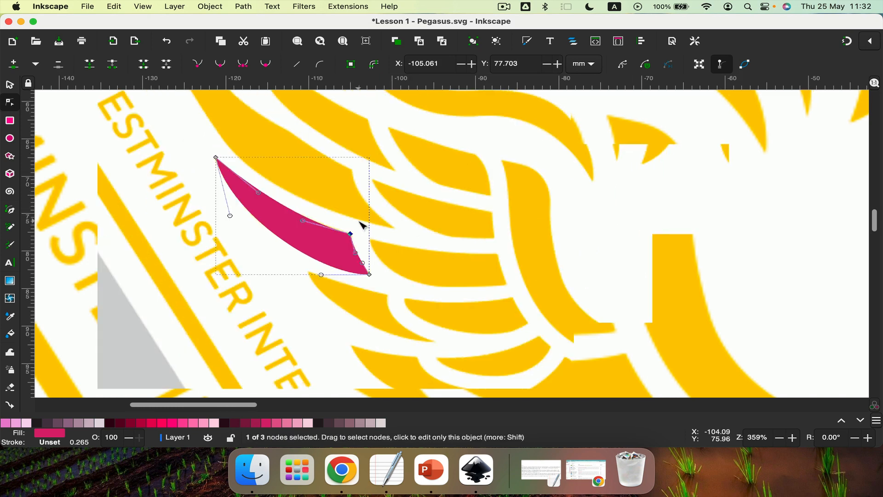
{"action": "scroll", "coordinate": [363, 226], "scroll_direction": "down", "scroll_amount": 2}
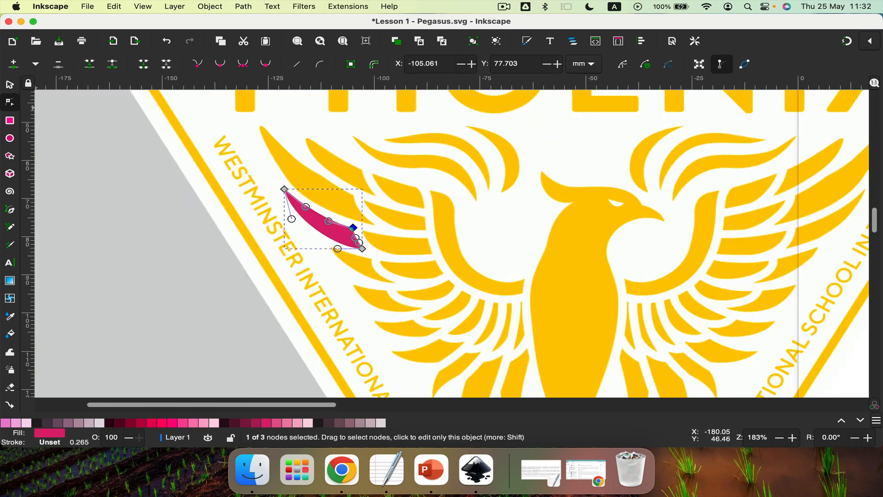
{"action": "left_click", "coordinate": [11, 86]}
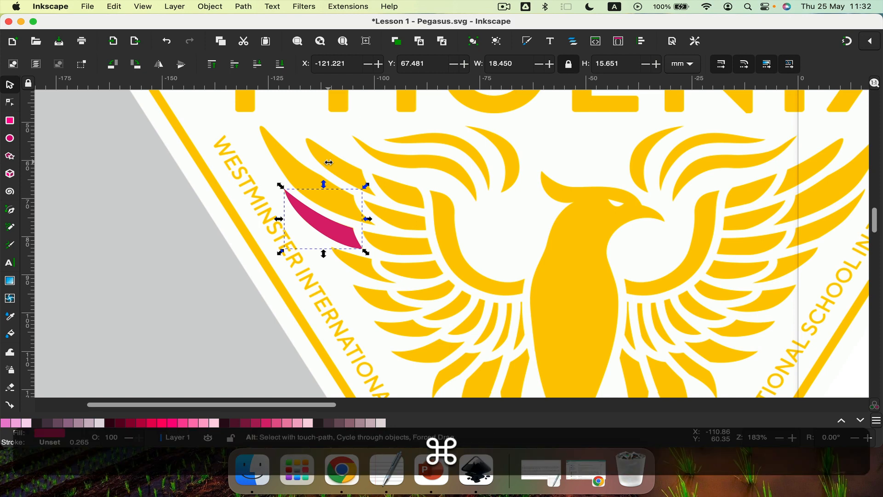
{"action": "key", "text": "super+d"}
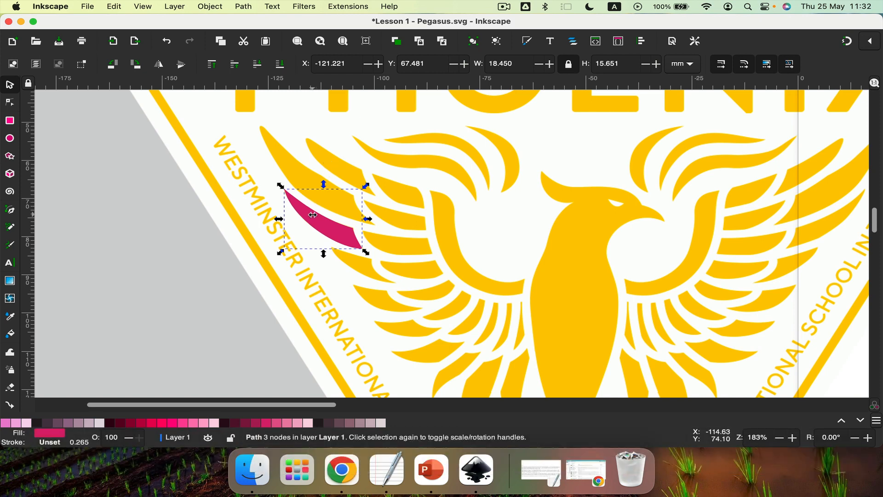
{"action": "left_click_drag", "start_coordinate": [314, 215], "coordinate": [397, 215]}
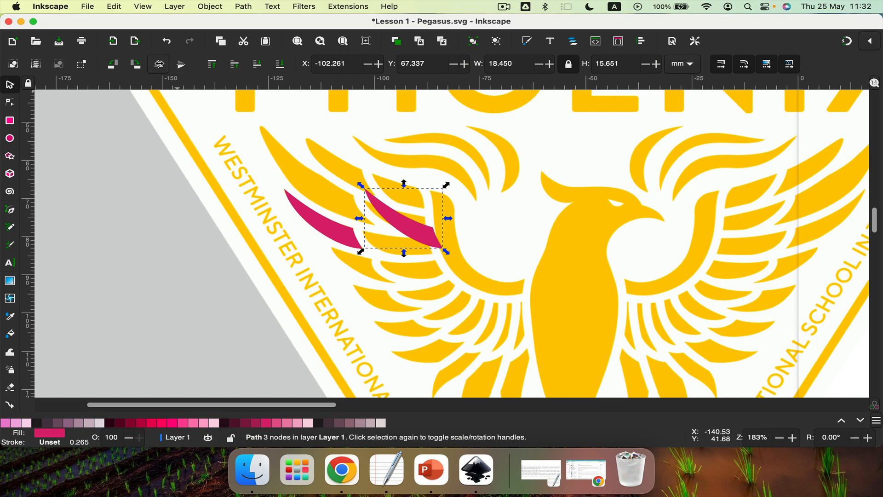
{"action": "left_click", "coordinate": [159, 64]}
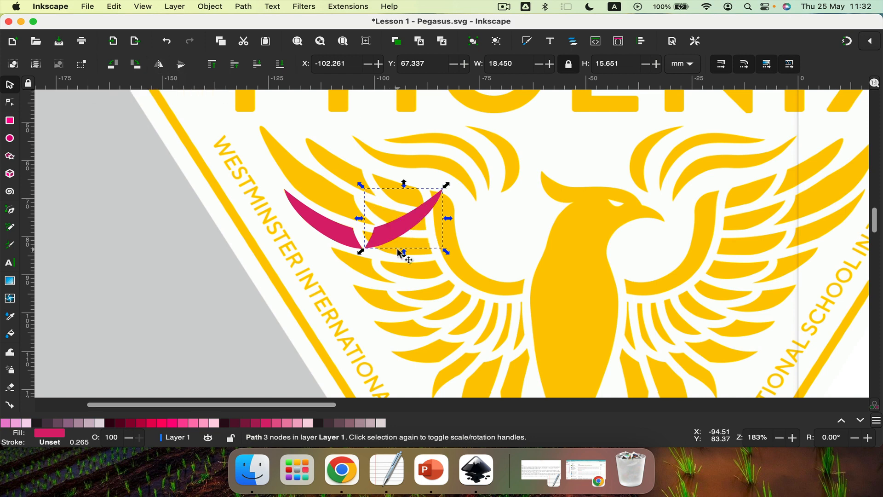
{"action": "left_click_drag", "start_coordinate": [389, 233], "coordinate": [809, 229]}
{"action": "scroll", "coordinate": [708, 242], "scroll_direction": "right", "scroll_amount": 2}
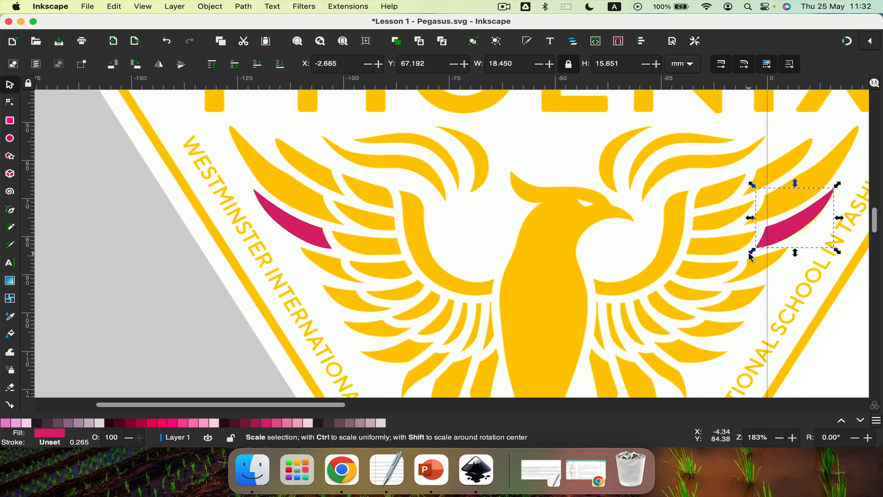
Duplicate the original feather again, move the copy to the opposite wing, flip it horizontally, and delete this extra copy
{"action": "scroll", "coordinate": [545, 247], "scroll_direction": "up", "scroll_amount": 4}
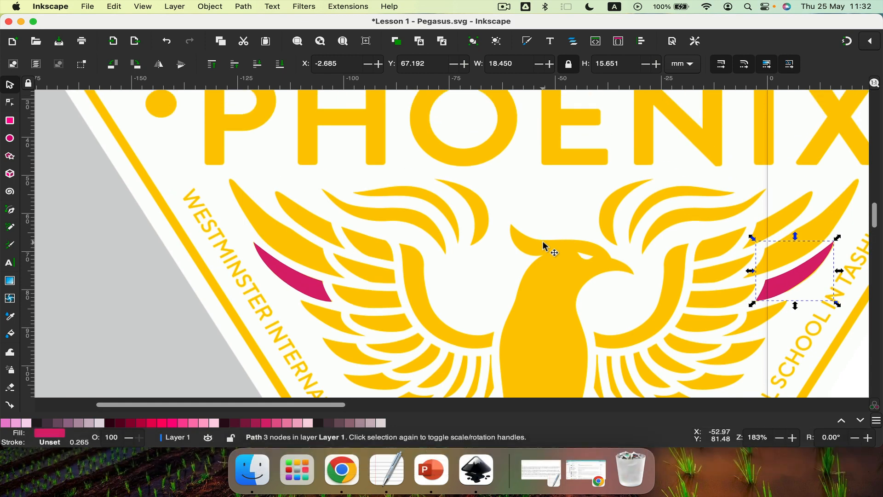
{"action": "scroll", "coordinate": [544, 247], "scroll_direction": "down", "scroll_amount": 3}
{"action": "scroll", "coordinate": [519, 237], "scroll_direction": "down", "scroll_amount": 2}
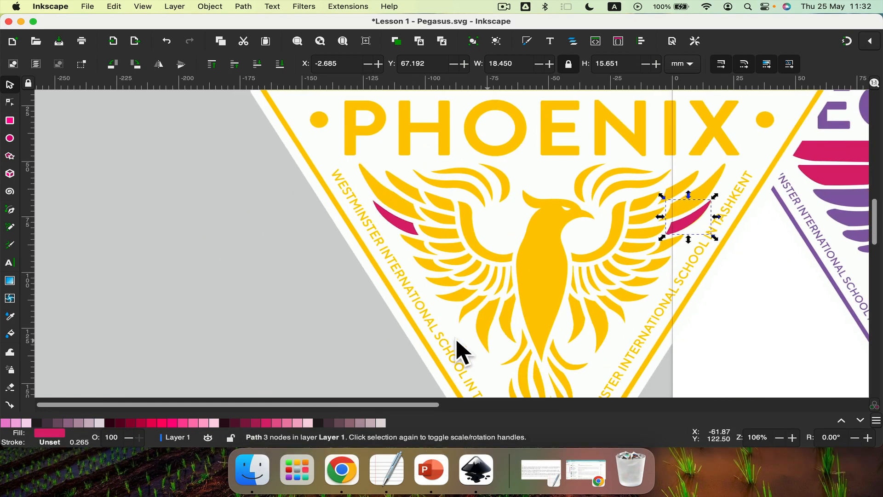
{"action": "left_click", "coordinate": [399, 229]}
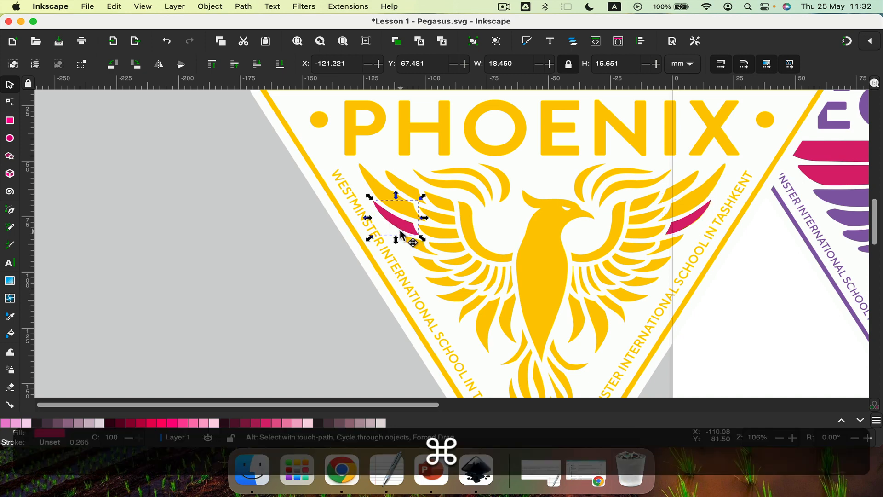
{"action": "key", "text": "super+d"}
{"action": "left_click_drag", "start_coordinate": [402, 235], "coordinate": [683, 223]}
{"action": "left_click", "coordinate": [158, 64]}
{"action": "key", "text": "BackSpace"}
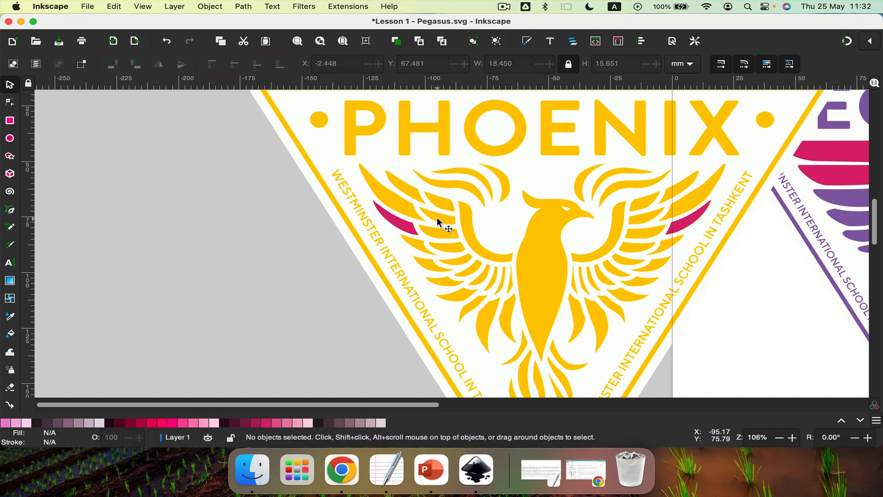
Delete the Phoenix image and both traced feathers beside the Pegasus logo
{"action": "scroll", "coordinate": [437, 222], "scroll_direction": "down", "scroll_amount": 3}
{"action": "left_click", "coordinate": [447, 183]}
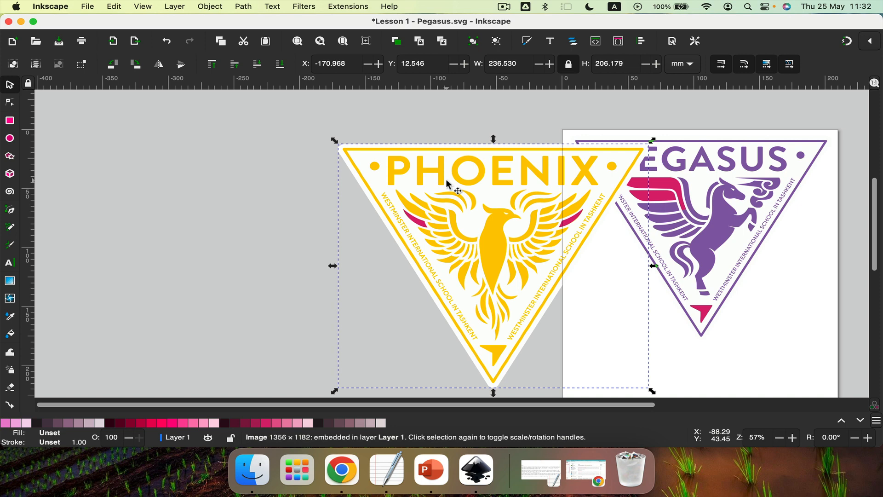
{"action": "key", "text": "BackSpace"}
{"action": "left_click_drag", "start_coordinate": [419, 226], "coordinate": [567, 224]}
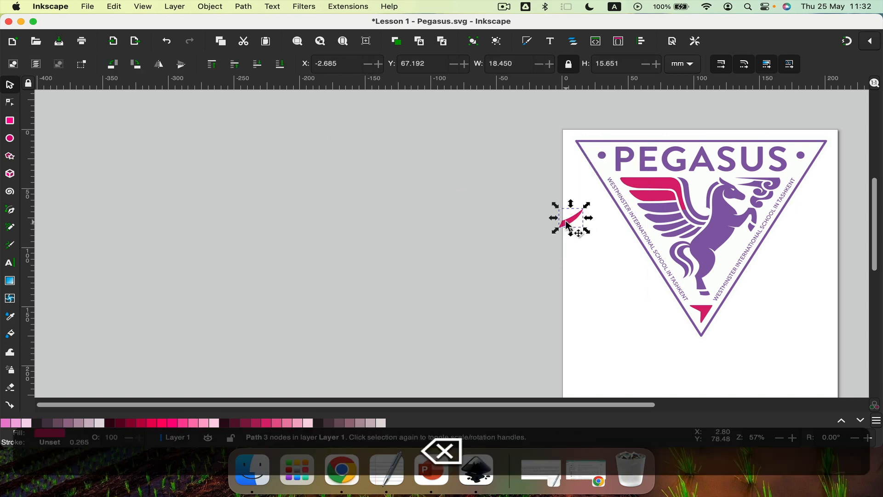
{"action": "key", "text": "BackSpace"}
Group the four traced Pegasus pieces and move the group below the logo, to about X 29, Y 170 mm
{"action": "scroll", "coordinate": [553, 219], "scroll_direction": "down", "scroll_amount": 2}
{"action": "scroll", "coordinate": [554, 219], "scroll_direction": "right", "scroll_amount": 3}
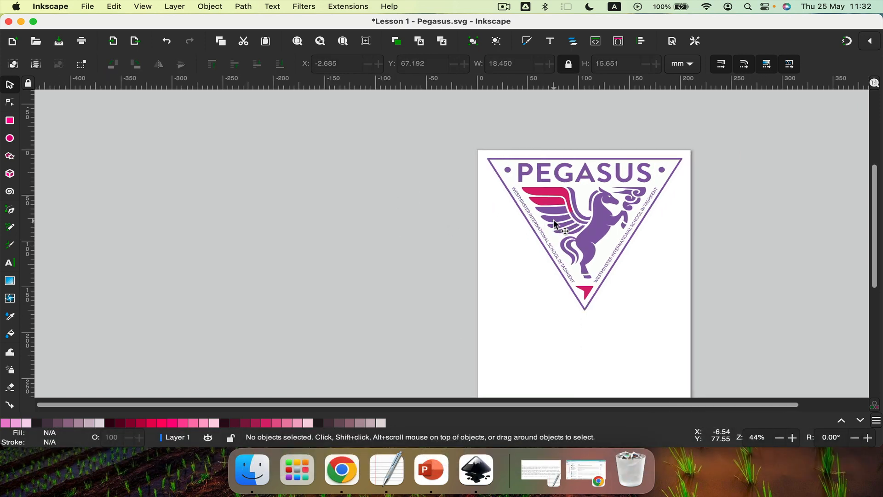
{"action": "scroll", "coordinate": [554, 219], "scroll_direction": "right", "scroll_amount": 2}
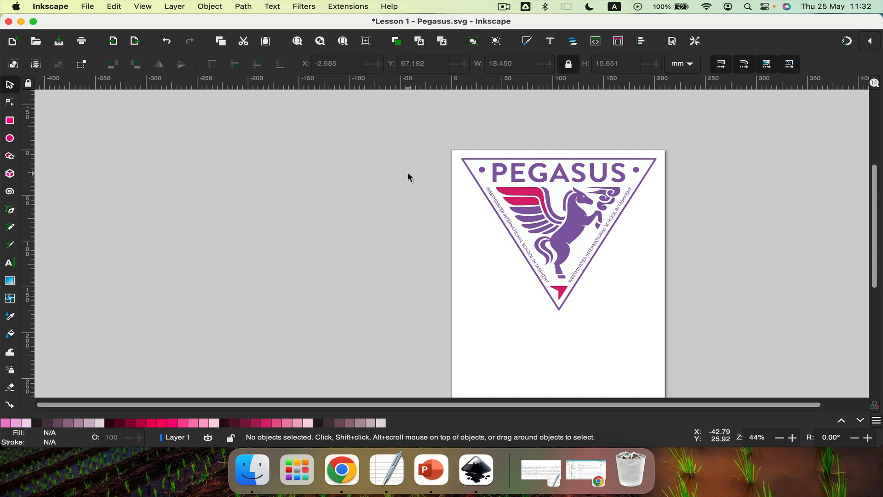
{"action": "left_click_drag", "start_coordinate": [424, 174], "coordinate": [697, 311]}
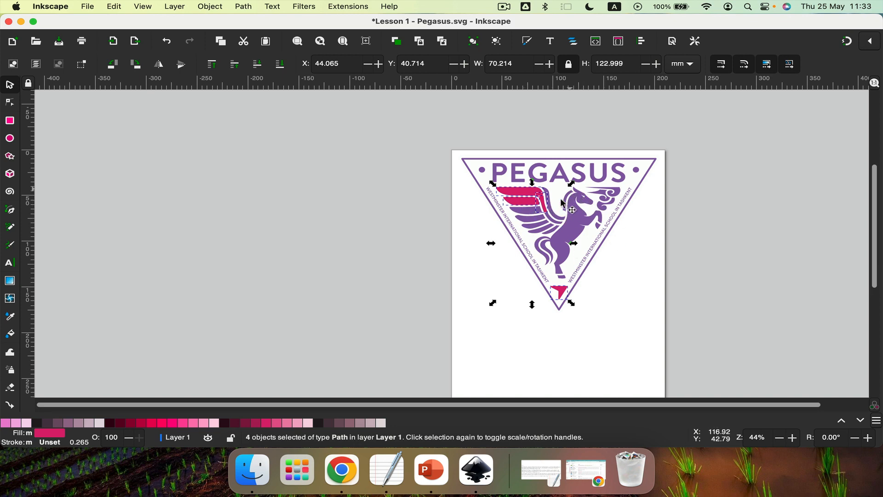
{"action": "right_click", "coordinate": [525, 206]}
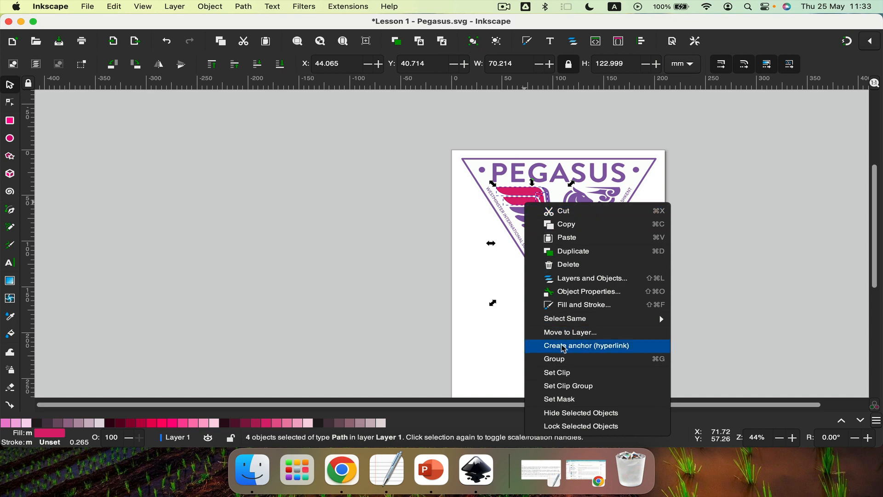
{"action": "left_click", "coordinate": [562, 363]}
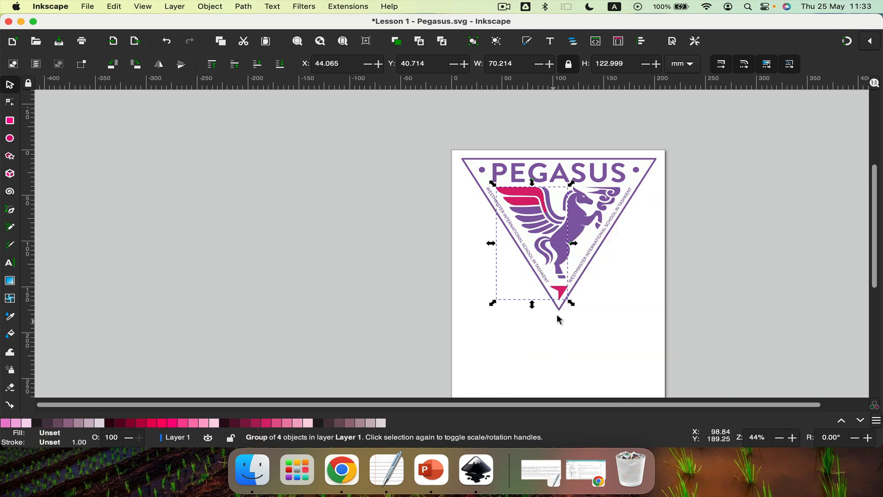
{"action": "scroll", "coordinate": [510, 216], "scroll_direction": "down", "scroll_amount": 3}
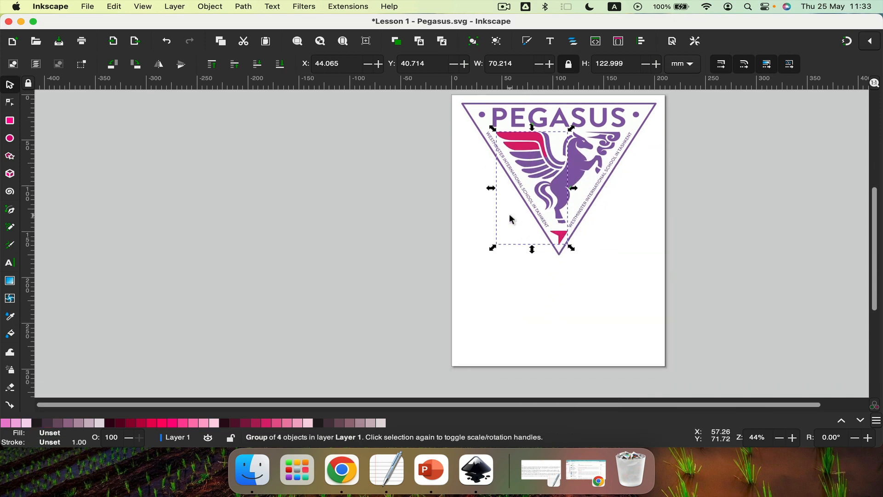
{"action": "left_click_drag", "start_coordinate": [524, 134], "coordinate": [508, 244]}
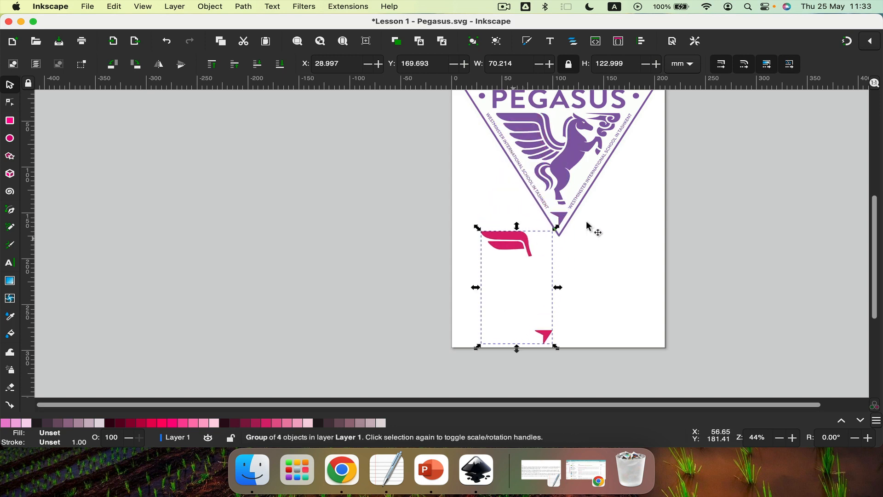
Switch to Finder, open a student's Inkscape Portfolio of Work PDF from Downloads, and show page 2 with the Griffin tracing
{"action": "left_click", "coordinate": [252, 469]}
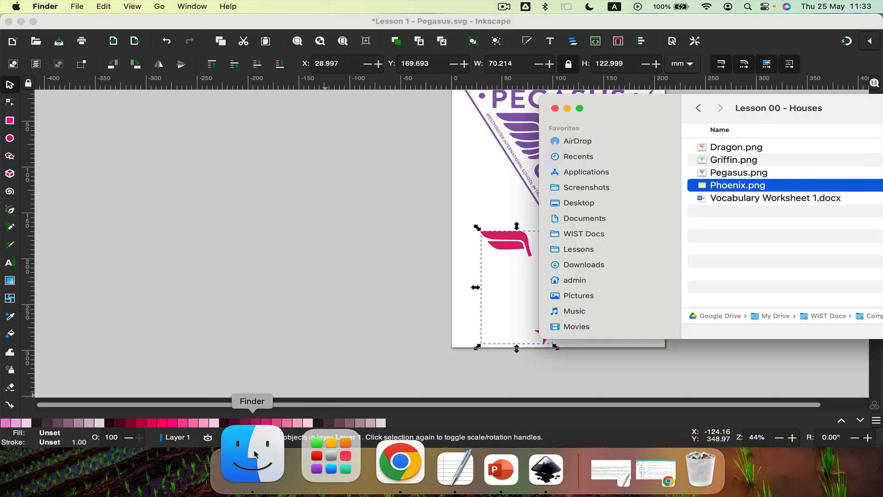
{"action": "left_click", "coordinate": [591, 249]}
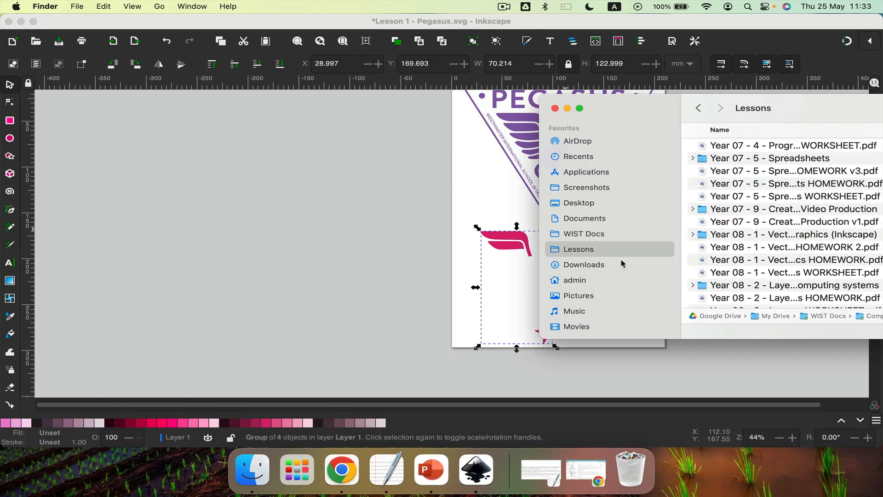
{"action": "left_click", "coordinate": [593, 267]}
{"action": "double_click", "coordinate": [755, 211]}
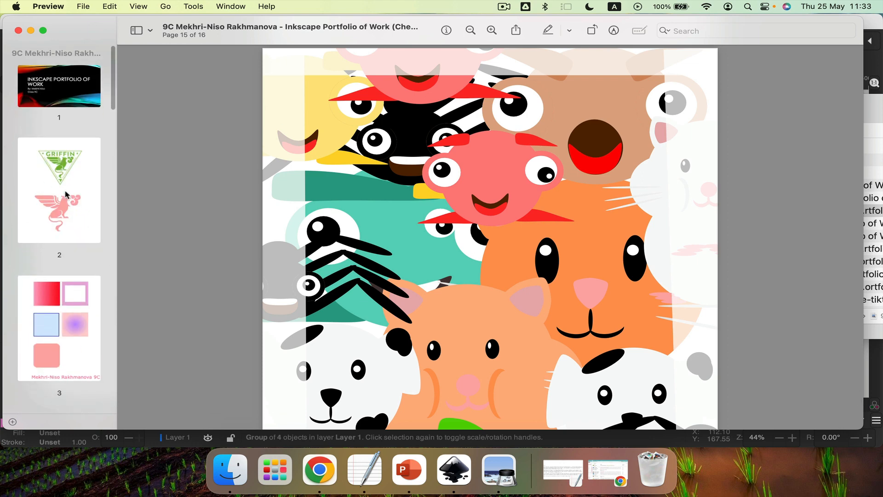
{"action": "left_click", "coordinate": [37, 186]}
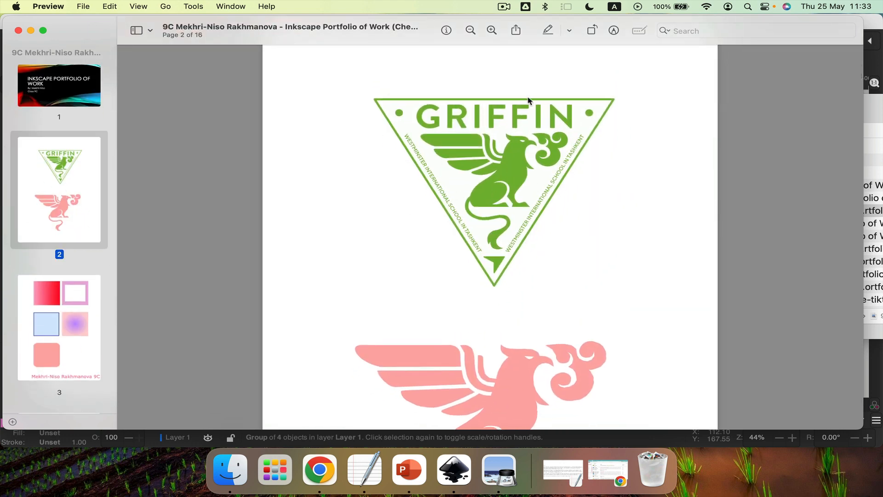
View the Griffin tracing on page 2, open the second Griffin student's portfolio PDF at page 2 for comparison, and close both PDFs
{"action": "scroll", "coordinate": [529, 207], "scroll_direction": "down", "scroll_amount": 5}
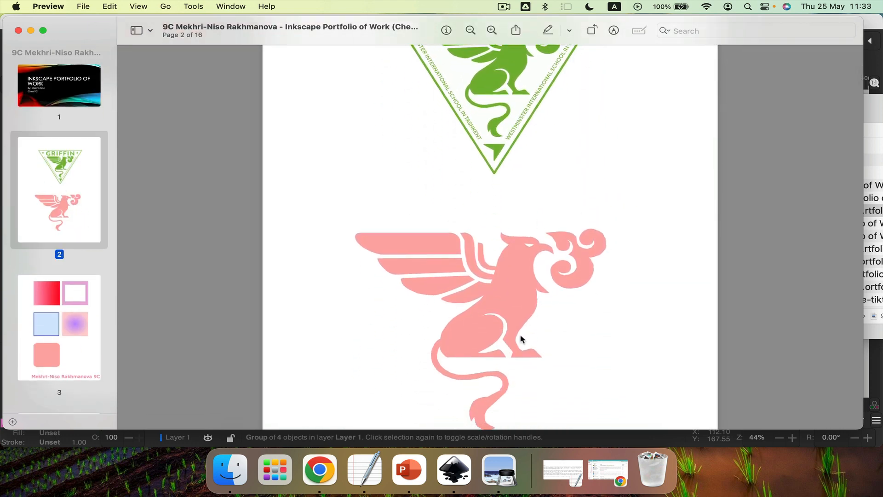
{"action": "scroll", "coordinate": [499, 286], "scroll_direction": "down", "scroll_amount": 3}
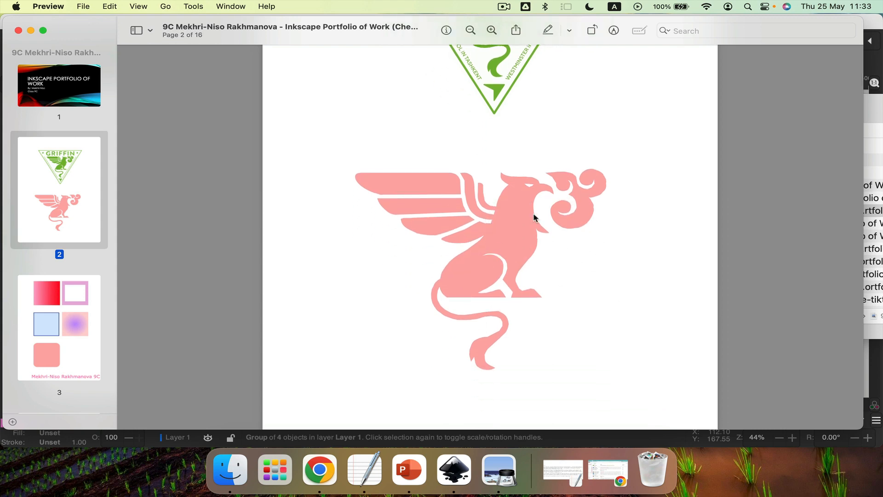
{"action": "left_click", "coordinate": [877, 266]}
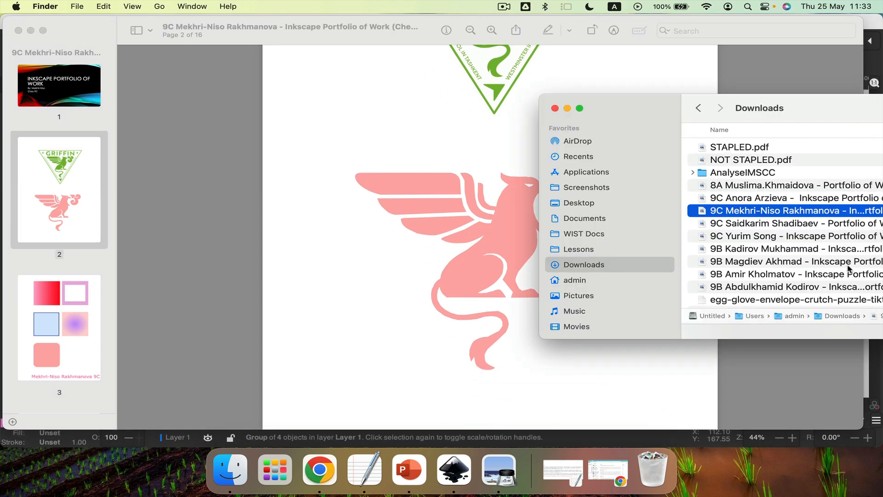
{"action": "double_click", "coordinate": [782, 224]}
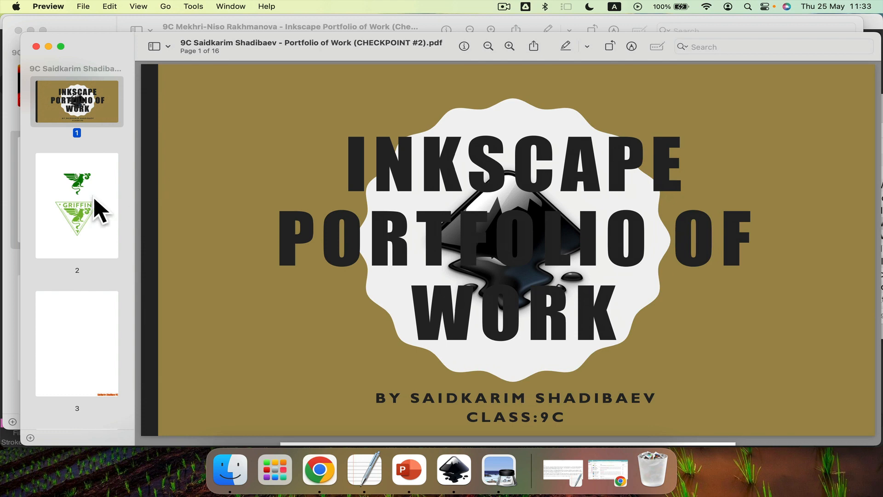
{"action": "left_click", "coordinate": [97, 209]}
{"action": "scroll", "coordinate": [664, 184], "scroll_direction": "down", "scroll_amount": 3}
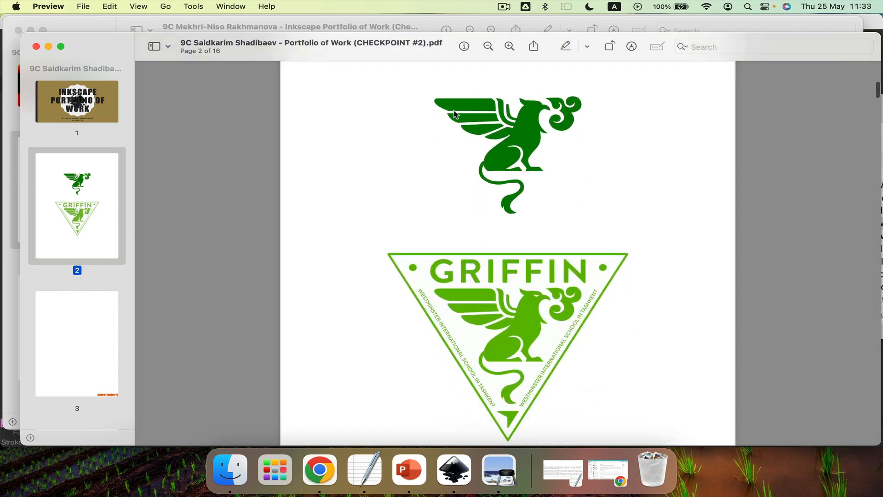
{"action": "left_click", "coordinate": [35, 46]}
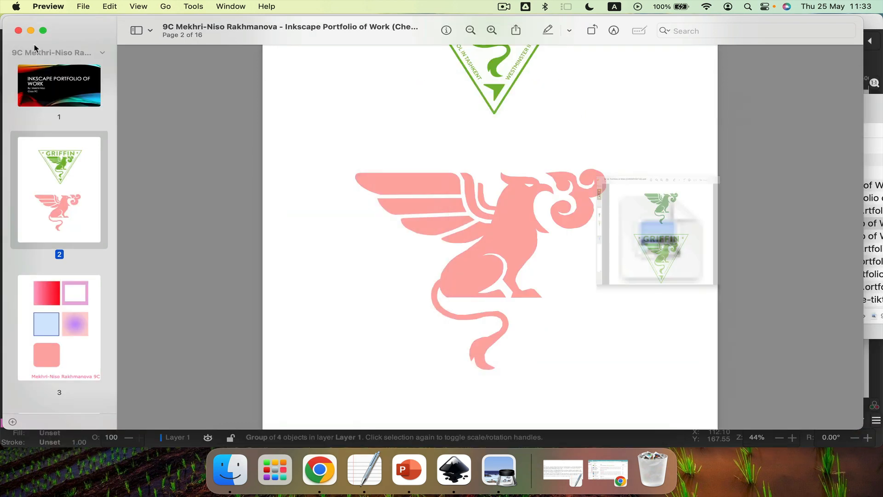
{"action": "left_click", "coordinate": [17, 30]}
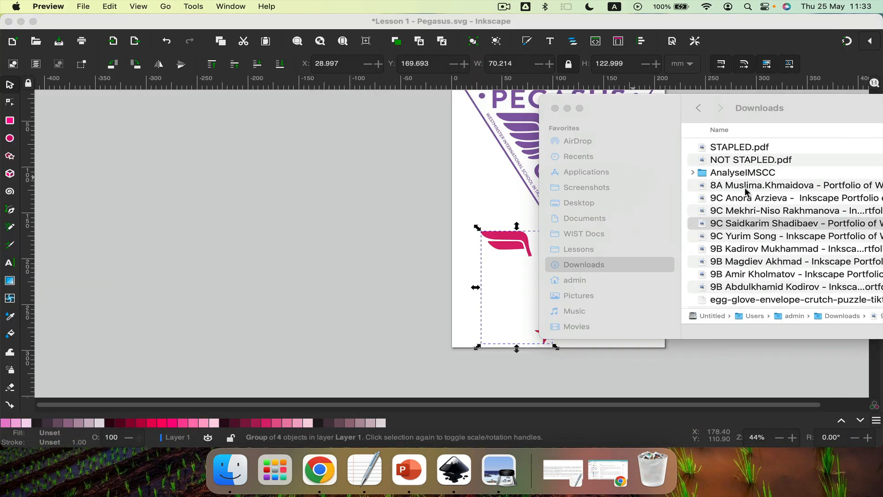
Open the 22-page student portfolio PDF from Downloads, view the Pegasus tracing on page 2, and close the file
{"action": "double_click", "coordinate": [744, 237]}
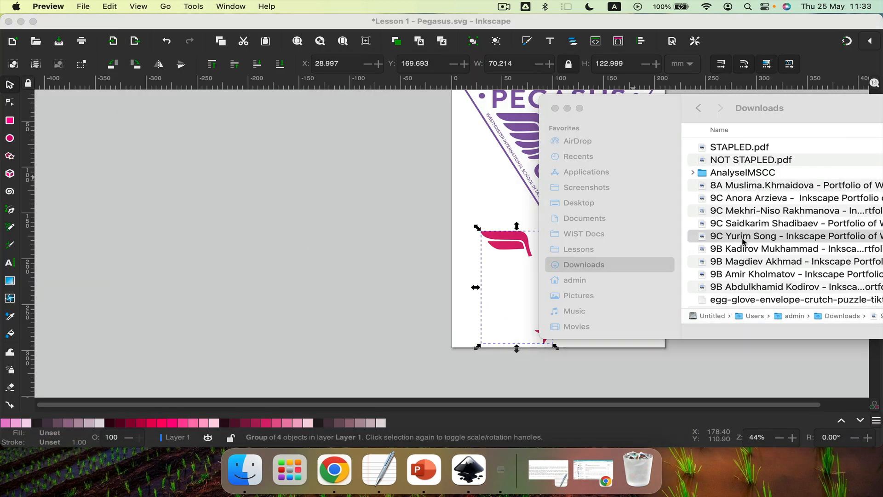
{"action": "left_click", "coordinate": [29, 203]}
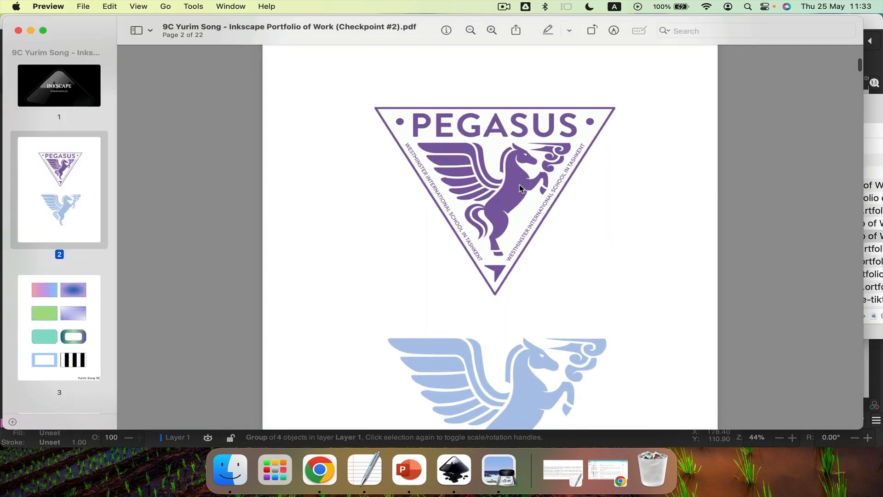
{"action": "scroll", "coordinate": [467, 109], "scroll_direction": "down", "scroll_amount": 2}
{"action": "scroll", "coordinate": [506, 258], "scroll_direction": "down", "scroll_amount": 3}
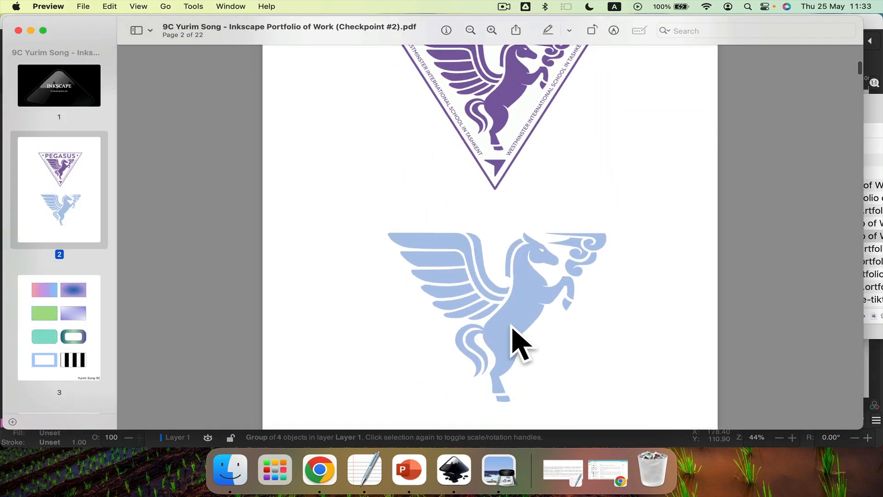
{"action": "scroll", "coordinate": [525, 288], "scroll_direction": "down", "scroll_amount": 1}
{"action": "scroll", "coordinate": [526, 289], "scroll_direction": "down", "scroll_amount": 1}
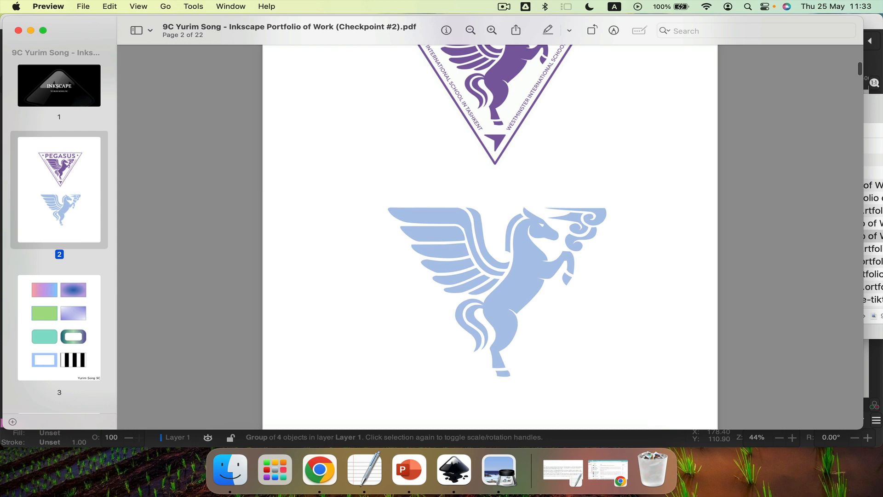
{"action": "left_click", "coordinate": [18, 30]}
Export the whole page in Portable Document Format as Lesson 1 - Pegasus.pdf, and close the drawing with its changes saved
{"action": "left_click", "coordinate": [379, 242]}
{"action": "left_click", "coordinate": [470, 193]}
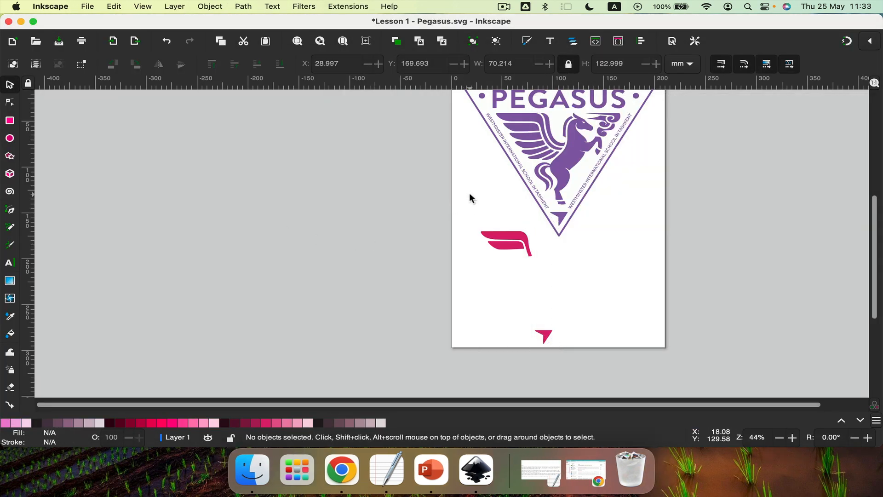
{"action": "scroll", "coordinate": [469, 193], "scroll_direction": "down", "scroll_amount": 3}
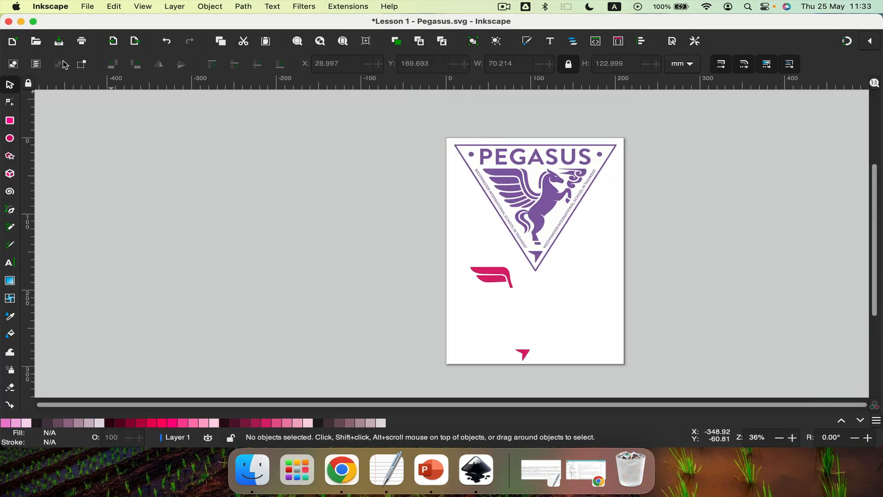
{"action": "left_click", "coordinate": [87, 7]}
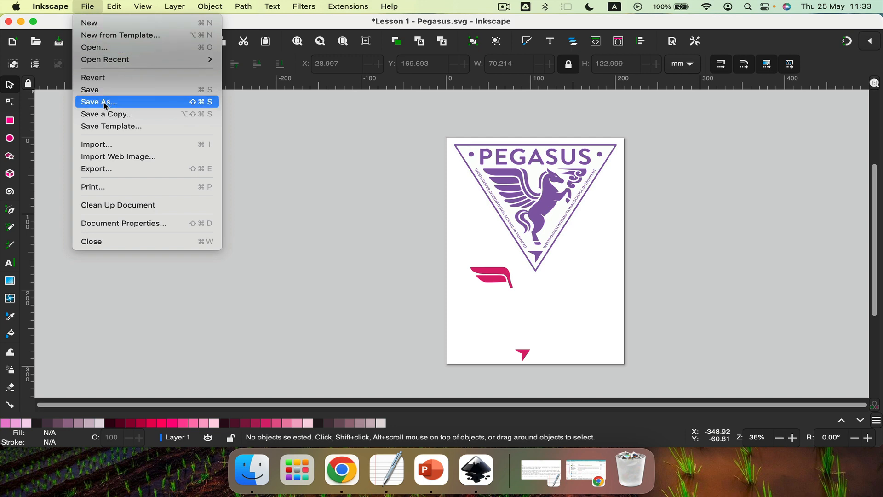
{"action": "left_click", "coordinate": [105, 172]}
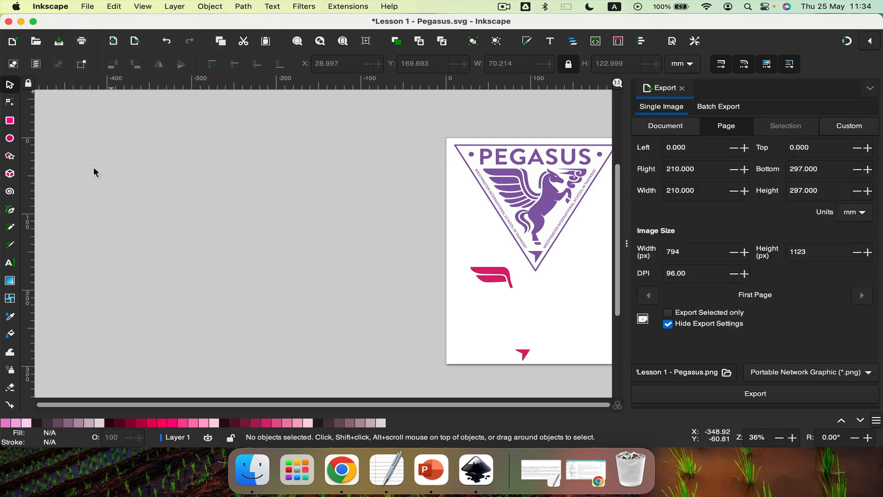
{"action": "left_click", "coordinate": [828, 378]}
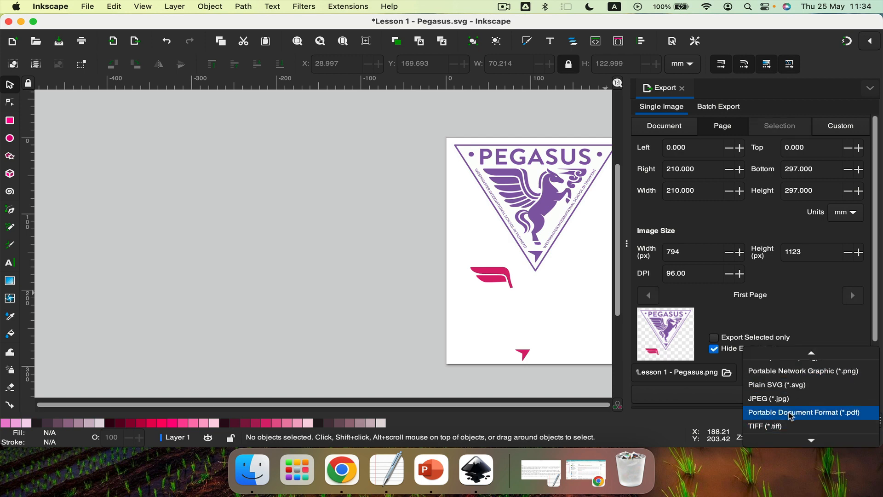
{"action": "left_click", "coordinate": [824, 414]}
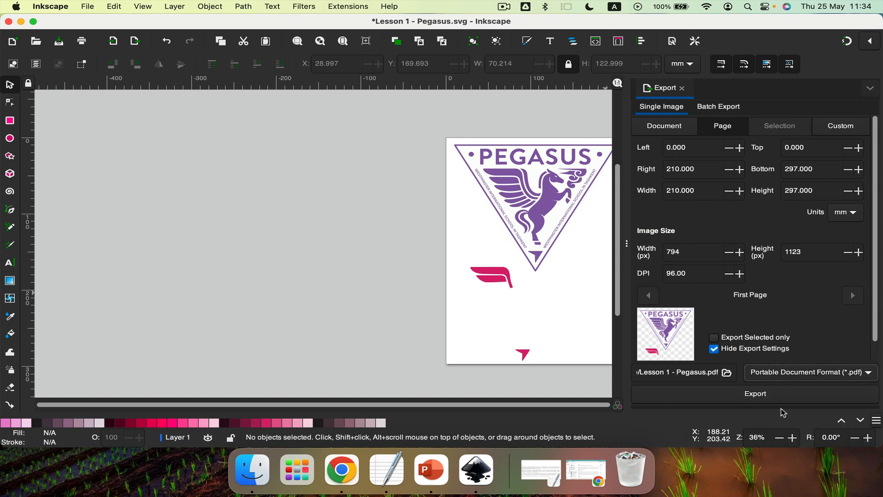
{"action": "left_click", "coordinate": [730, 399]}
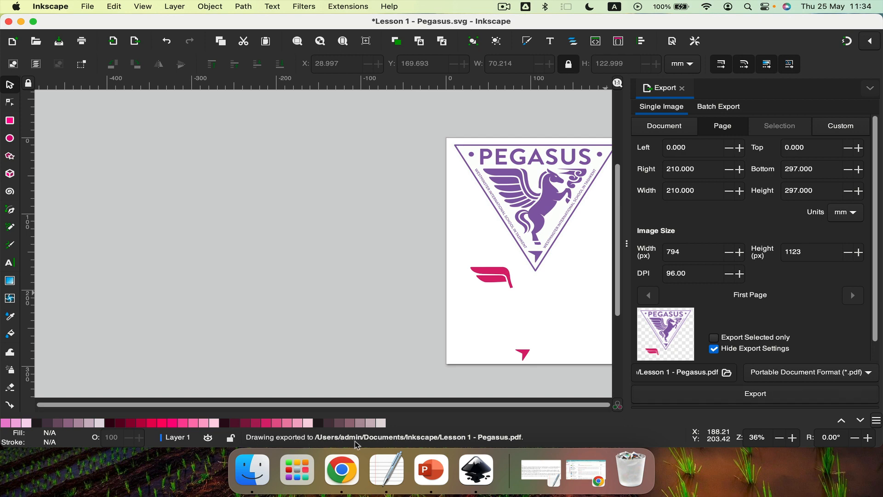
{"action": "left_click", "coordinate": [9, 22]}
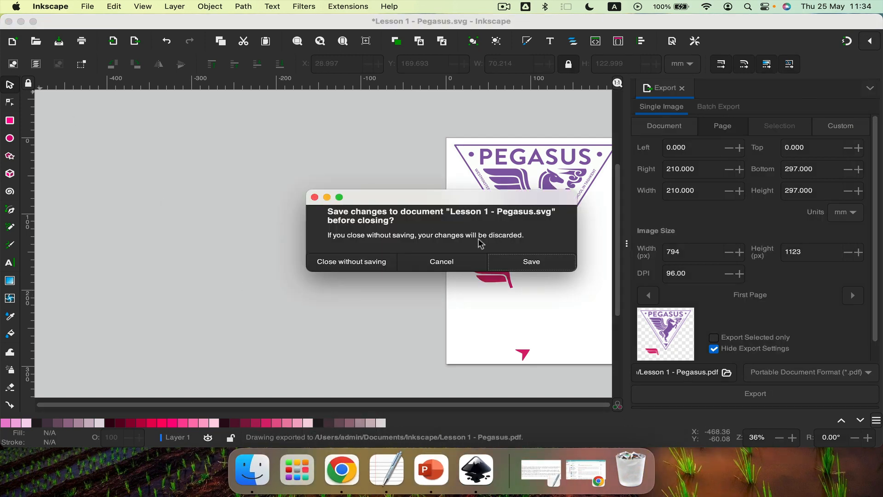
{"action": "left_click", "coordinate": [524, 262]}
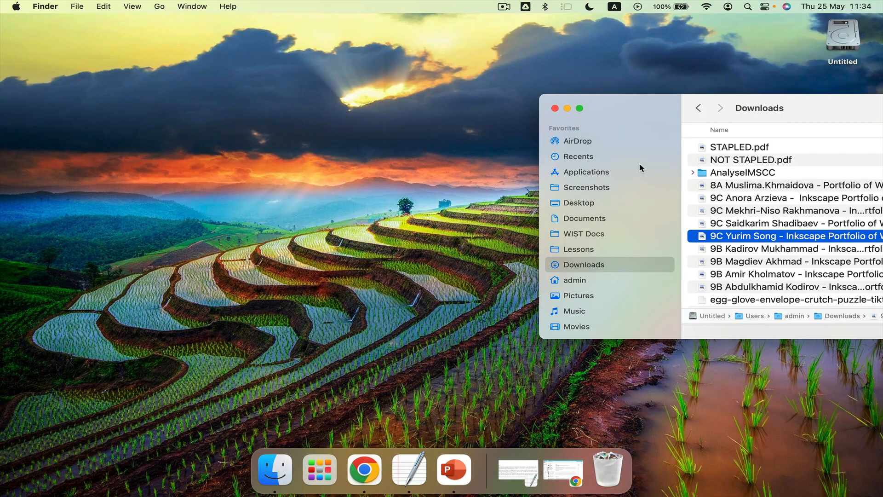
In Finder's Documents folder, move Lesson 1 - Pegasus.pdf into the Portfolio of Work folder inside Inkscape
{"action": "left_click_drag", "start_coordinate": [646, 109], "coordinate": [303, 74]}
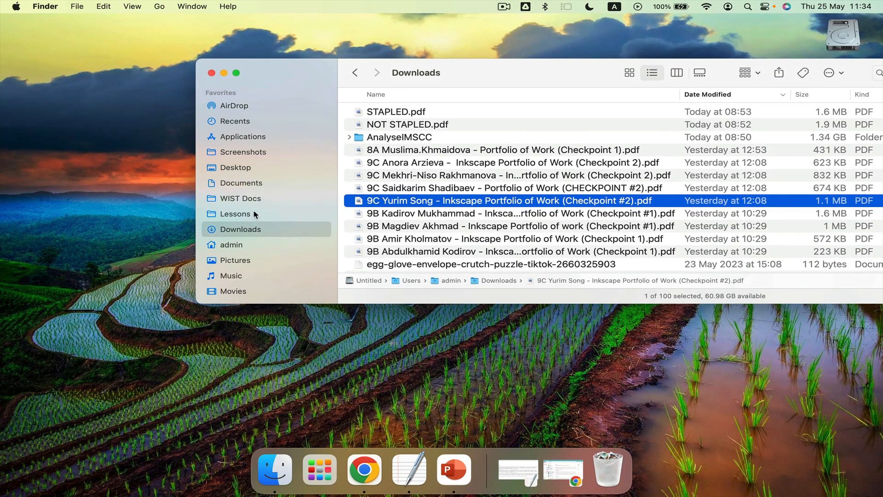
{"action": "left_click", "coordinate": [249, 184]}
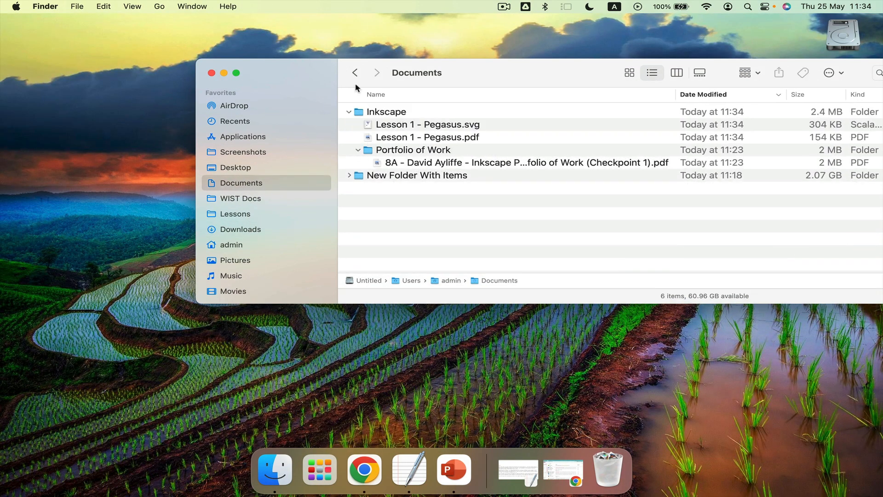
{"action": "double_click", "coordinate": [291, 70]}
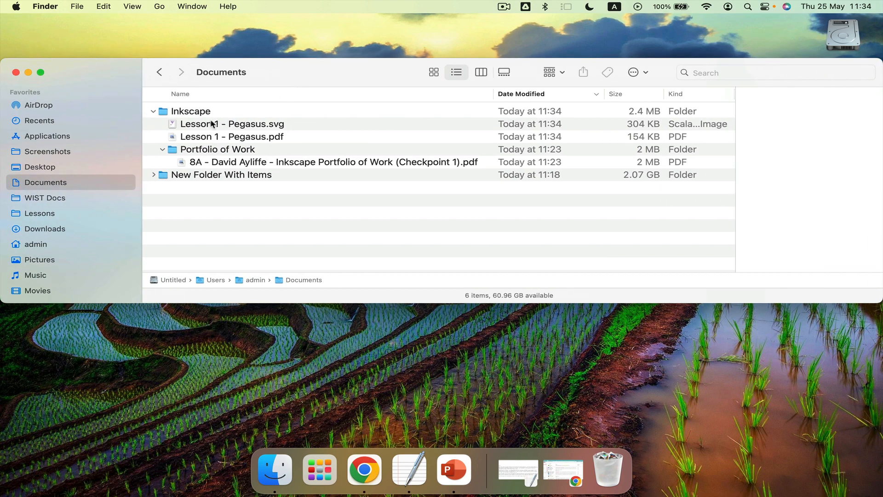
{"action": "left_click", "coordinate": [251, 127]}
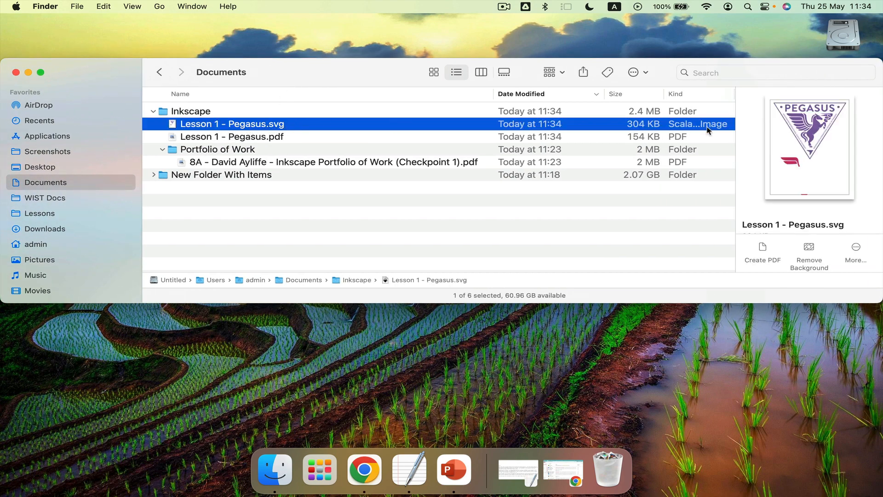
{"action": "left_click", "coordinate": [258, 138]}
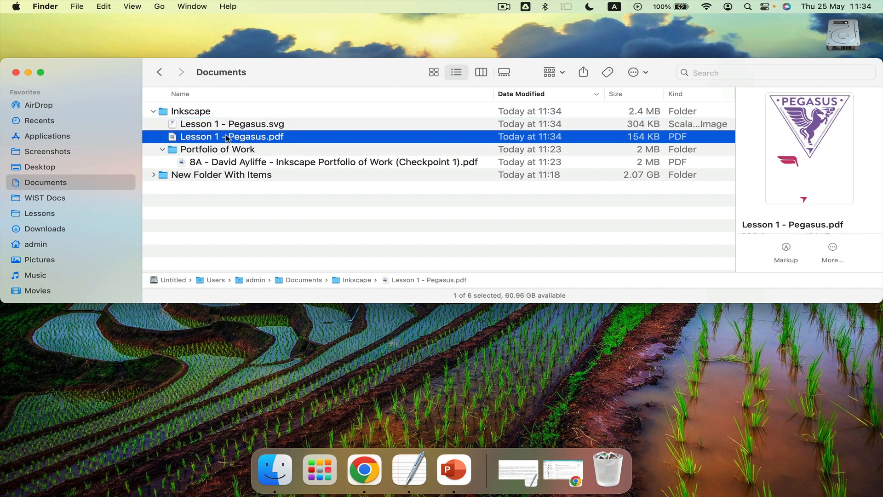
{"action": "left_click_drag", "start_coordinate": [218, 140], "coordinate": [220, 150]}
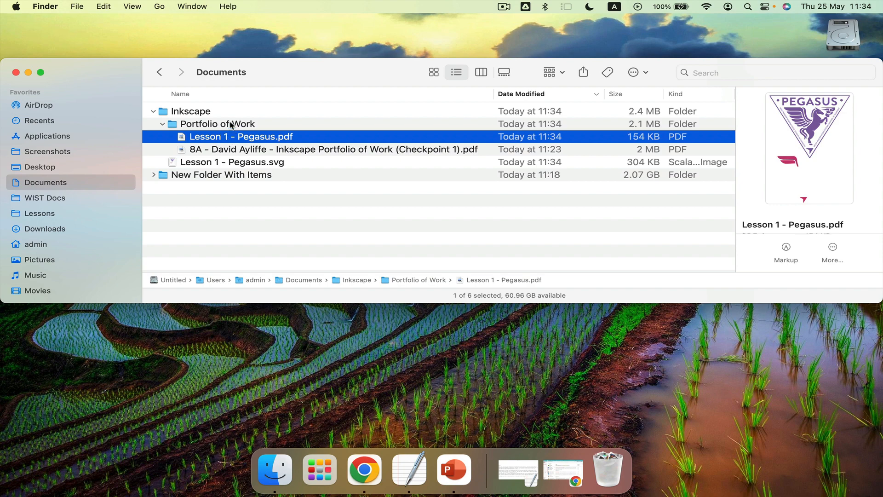
Open the Portfolio of Work folder and the Inkscape Portfolio of Work (Checkpoint 1) PDF in it
{"action": "double_click", "coordinate": [230, 124]}
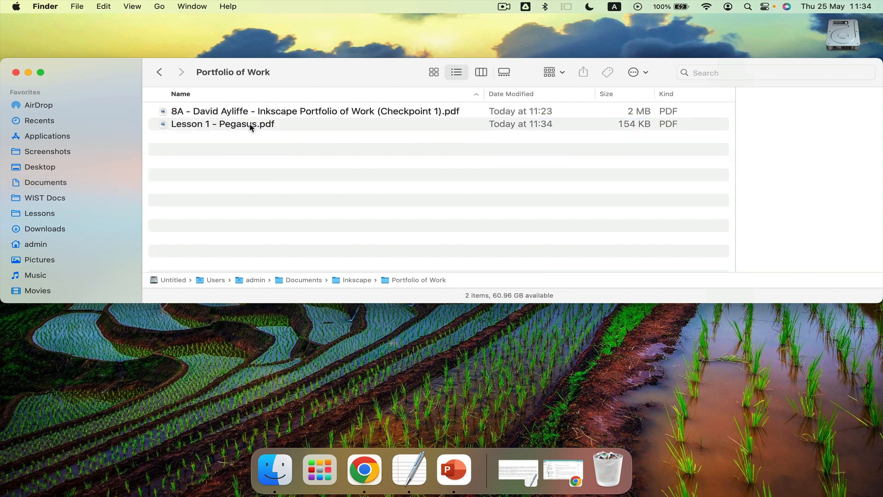
{"action": "left_click", "coordinate": [234, 127]}
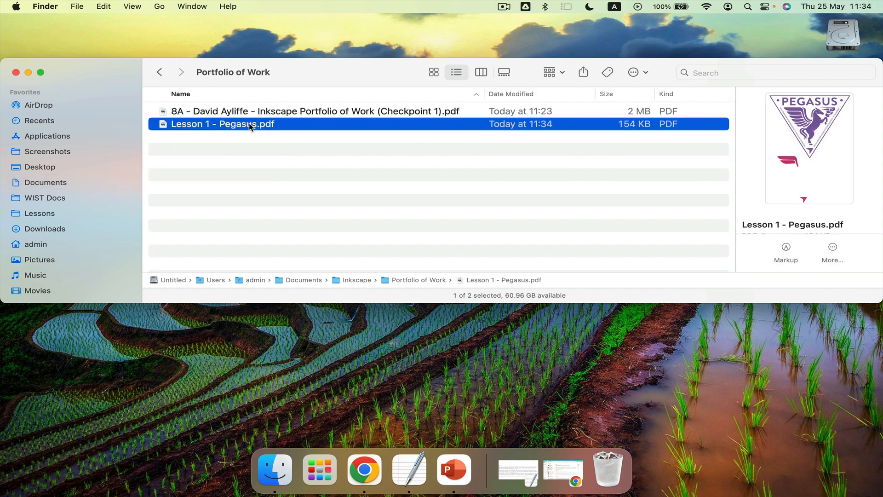
{"action": "left_click", "coordinate": [300, 112]}
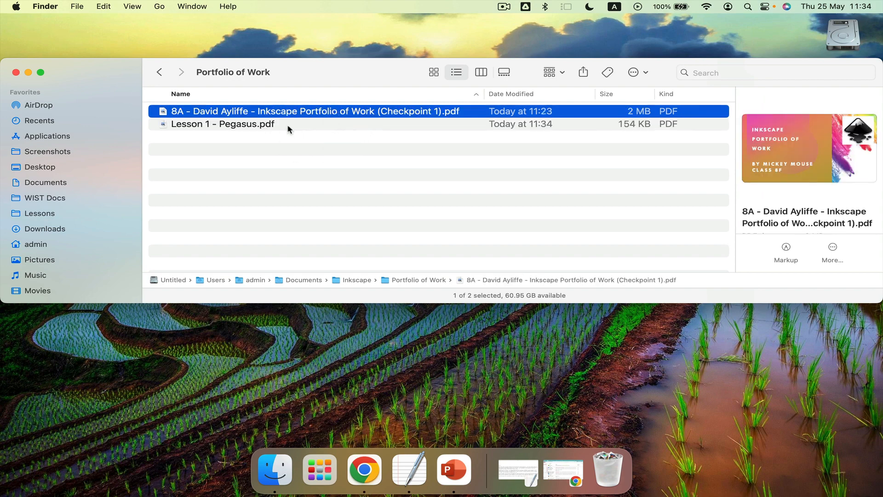
{"action": "double_click", "coordinate": [271, 113]}
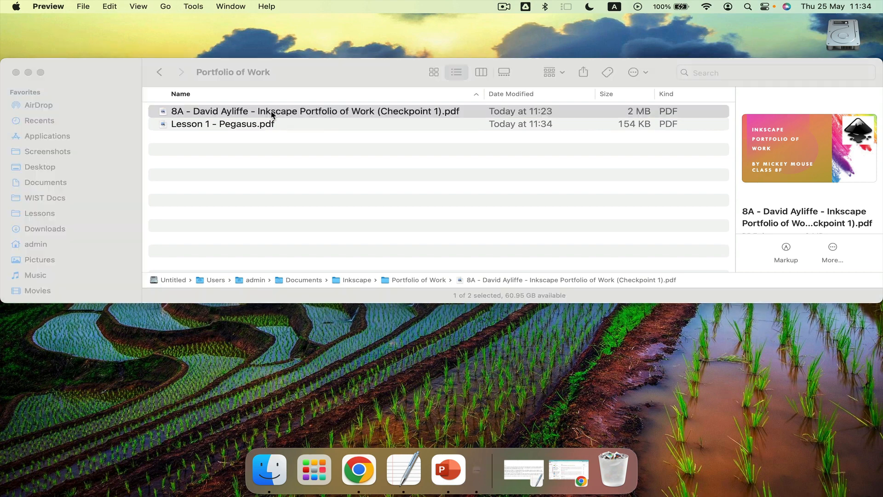
Show page thumbnails in the portfolio PDF's sidebar and move its window so the Finder file names are visible beside it
{"action": "left_click", "coordinate": [138, 6]}
{"action": "left_click", "coordinate": [154, 65]}
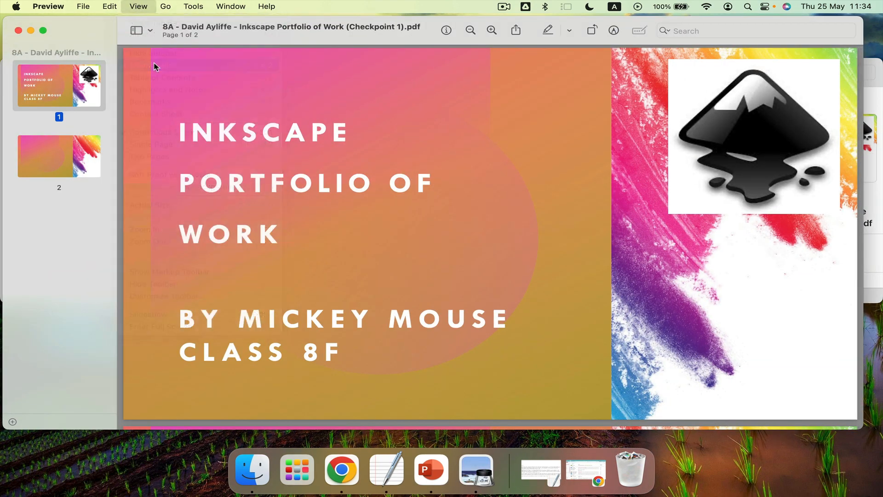
{"action": "left_click", "coordinate": [138, 7]}
{"action": "left_click", "coordinate": [150, 67]}
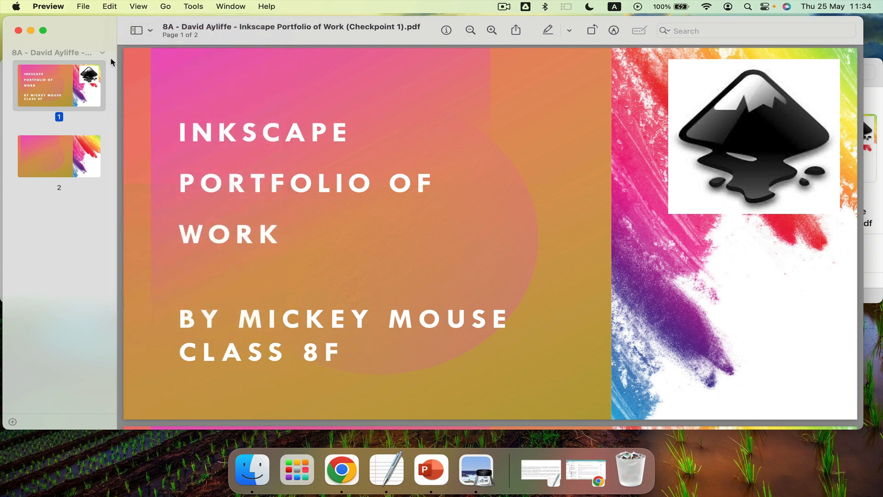
{"action": "left_click", "coordinate": [137, 7]}
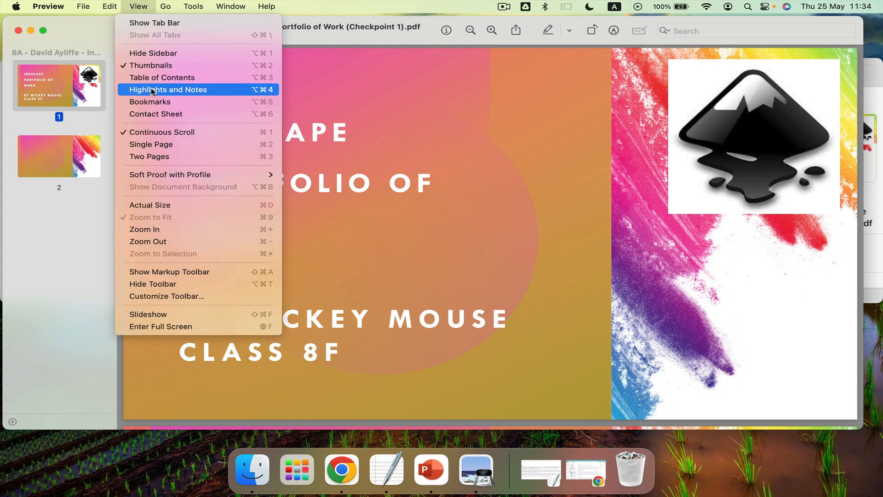
{"action": "left_click", "coordinate": [46, 129]}
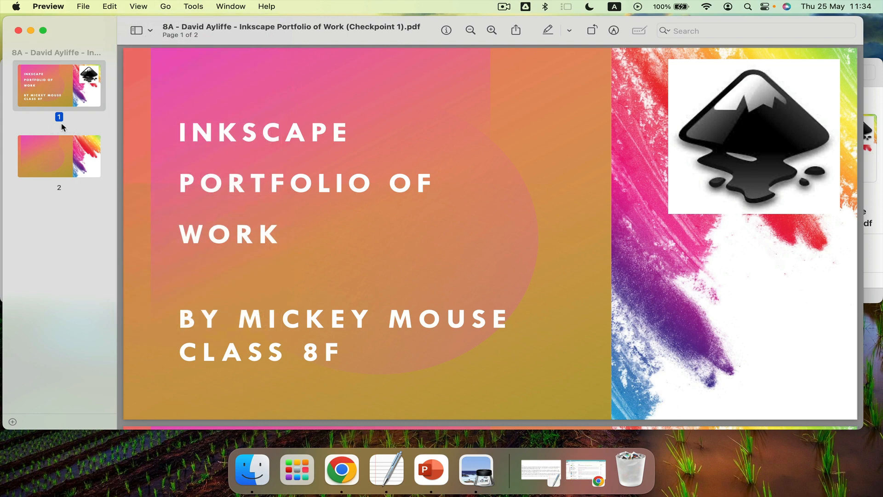
{"action": "double_click", "coordinate": [74, 32]}
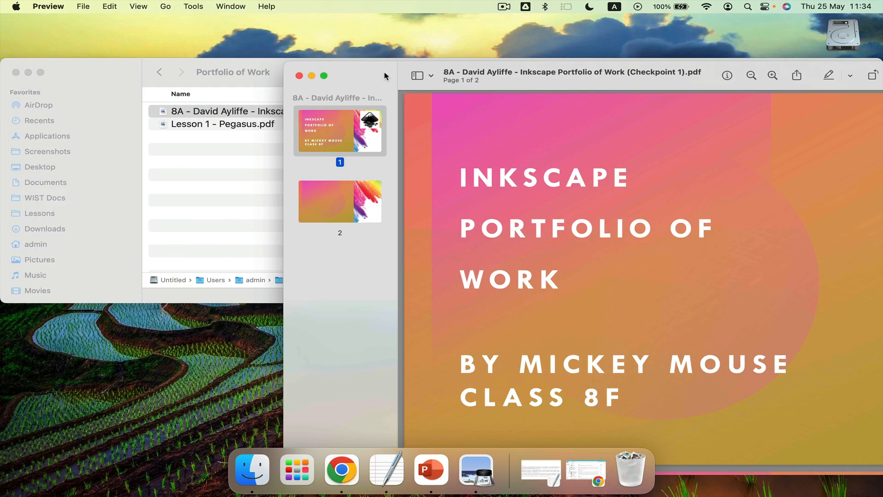
Insert Lesson 1 - Pegasus.pdf between the portfolio's two pages, and delete the inserted page again
{"action": "left_click_drag", "start_coordinate": [215, 127], "coordinate": [359, 172]}
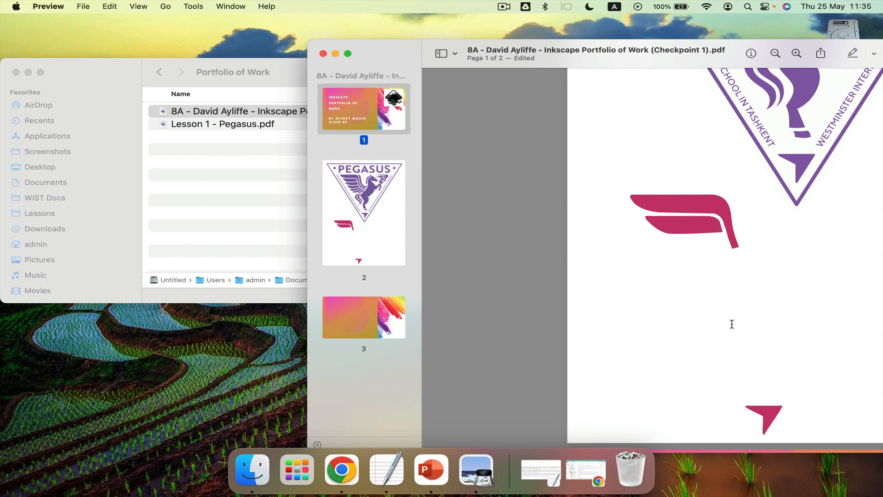
{"action": "left_click", "coordinate": [369, 176]}
{"action": "key", "text": "BackSpace"}
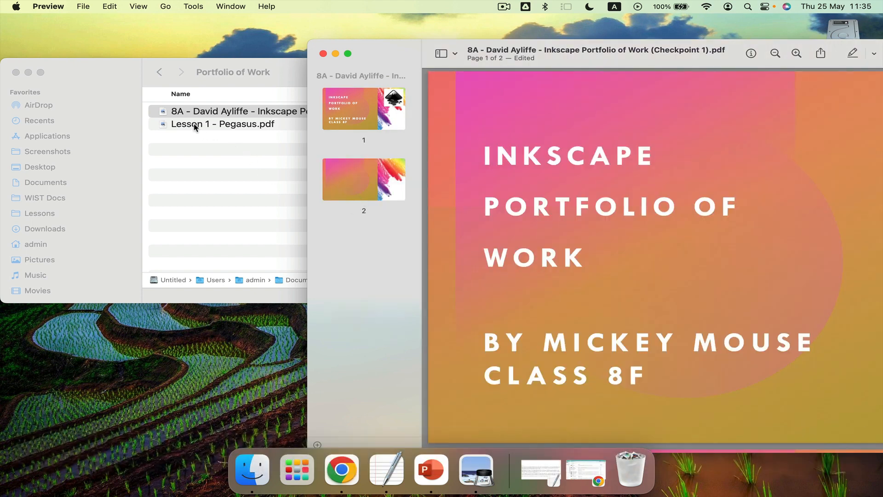
Insert Lesson 1 - Pegasus.pdf from Finder as a page between the portfolio's cover and blank page, and move the portfolio window fully into view
{"action": "left_click", "coordinate": [196, 121]}
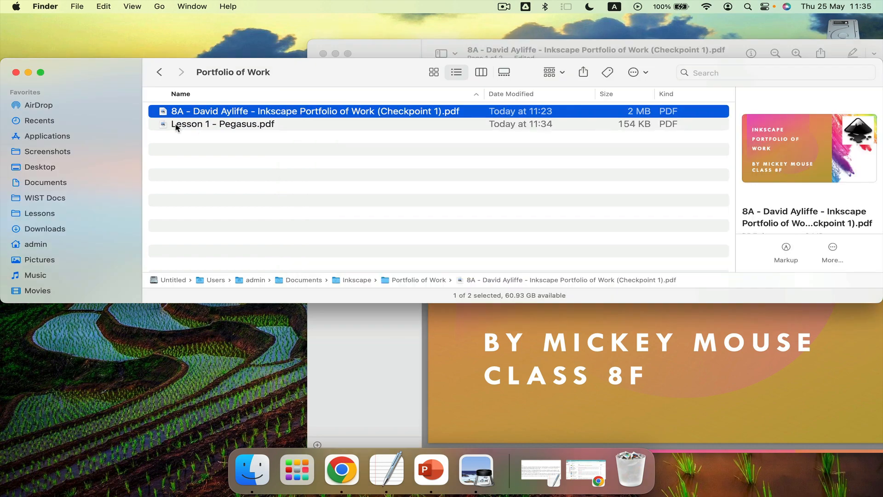
{"action": "left_click", "coordinate": [464, 356]}
{"action": "left_click_drag", "start_coordinate": [175, 126], "coordinate": [357, 175]}
{"action": "left_click_drag", "start_coordinate": [400, 58], "coordinate": [120, 33]}
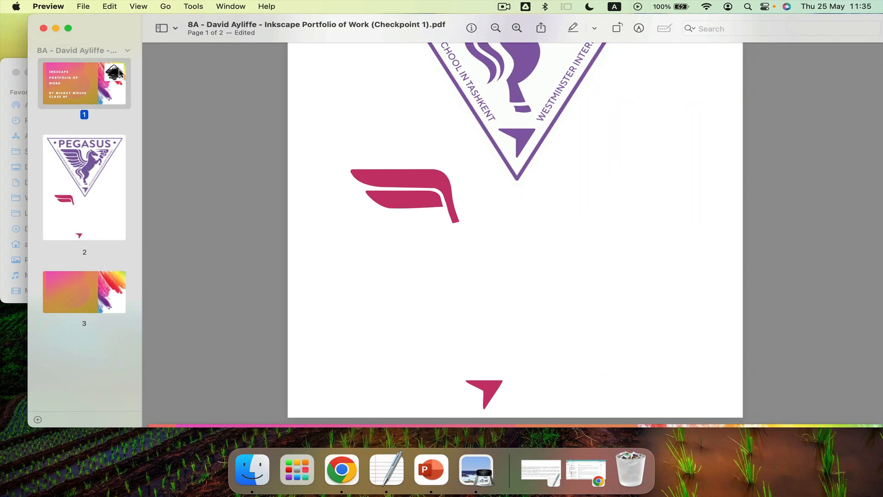
Save the portfolio PDF with the added Pegasus page and close its window
{"action": "left_click", "coordinate": [83, 6]}
{"action": "left_click", "coordinate": [85, 88]}
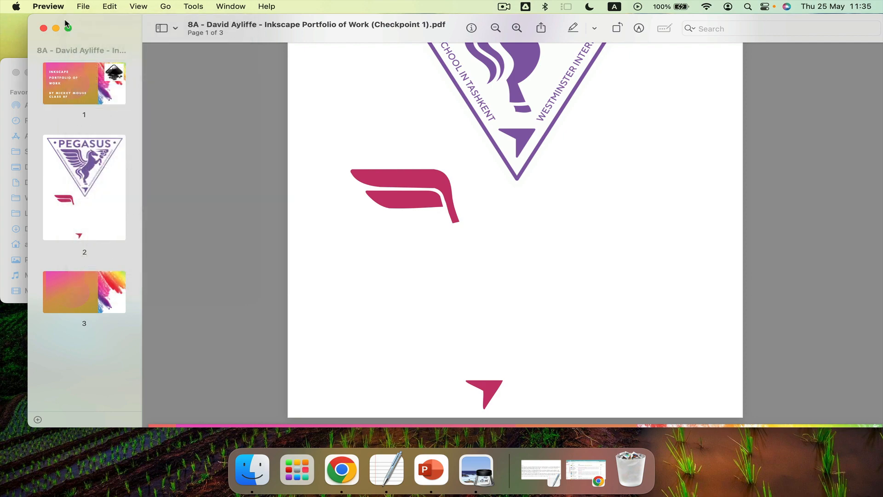
{"action": "left_click", "coordinate": [43, 28]}
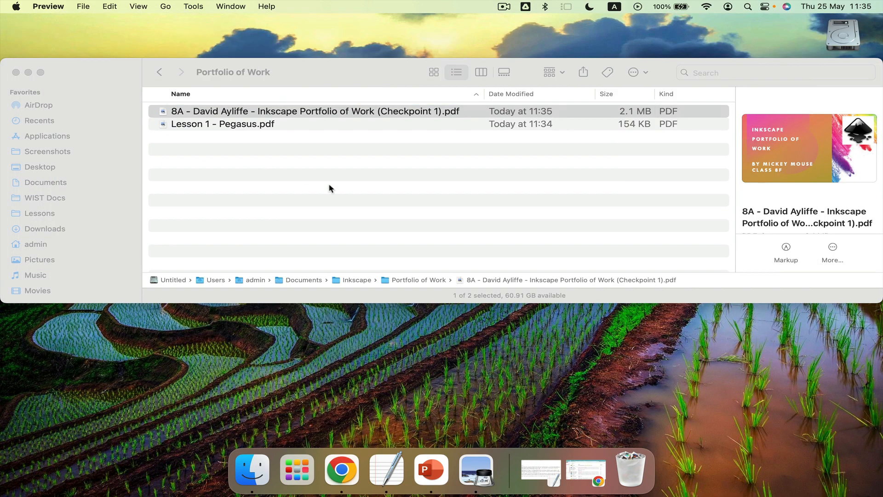